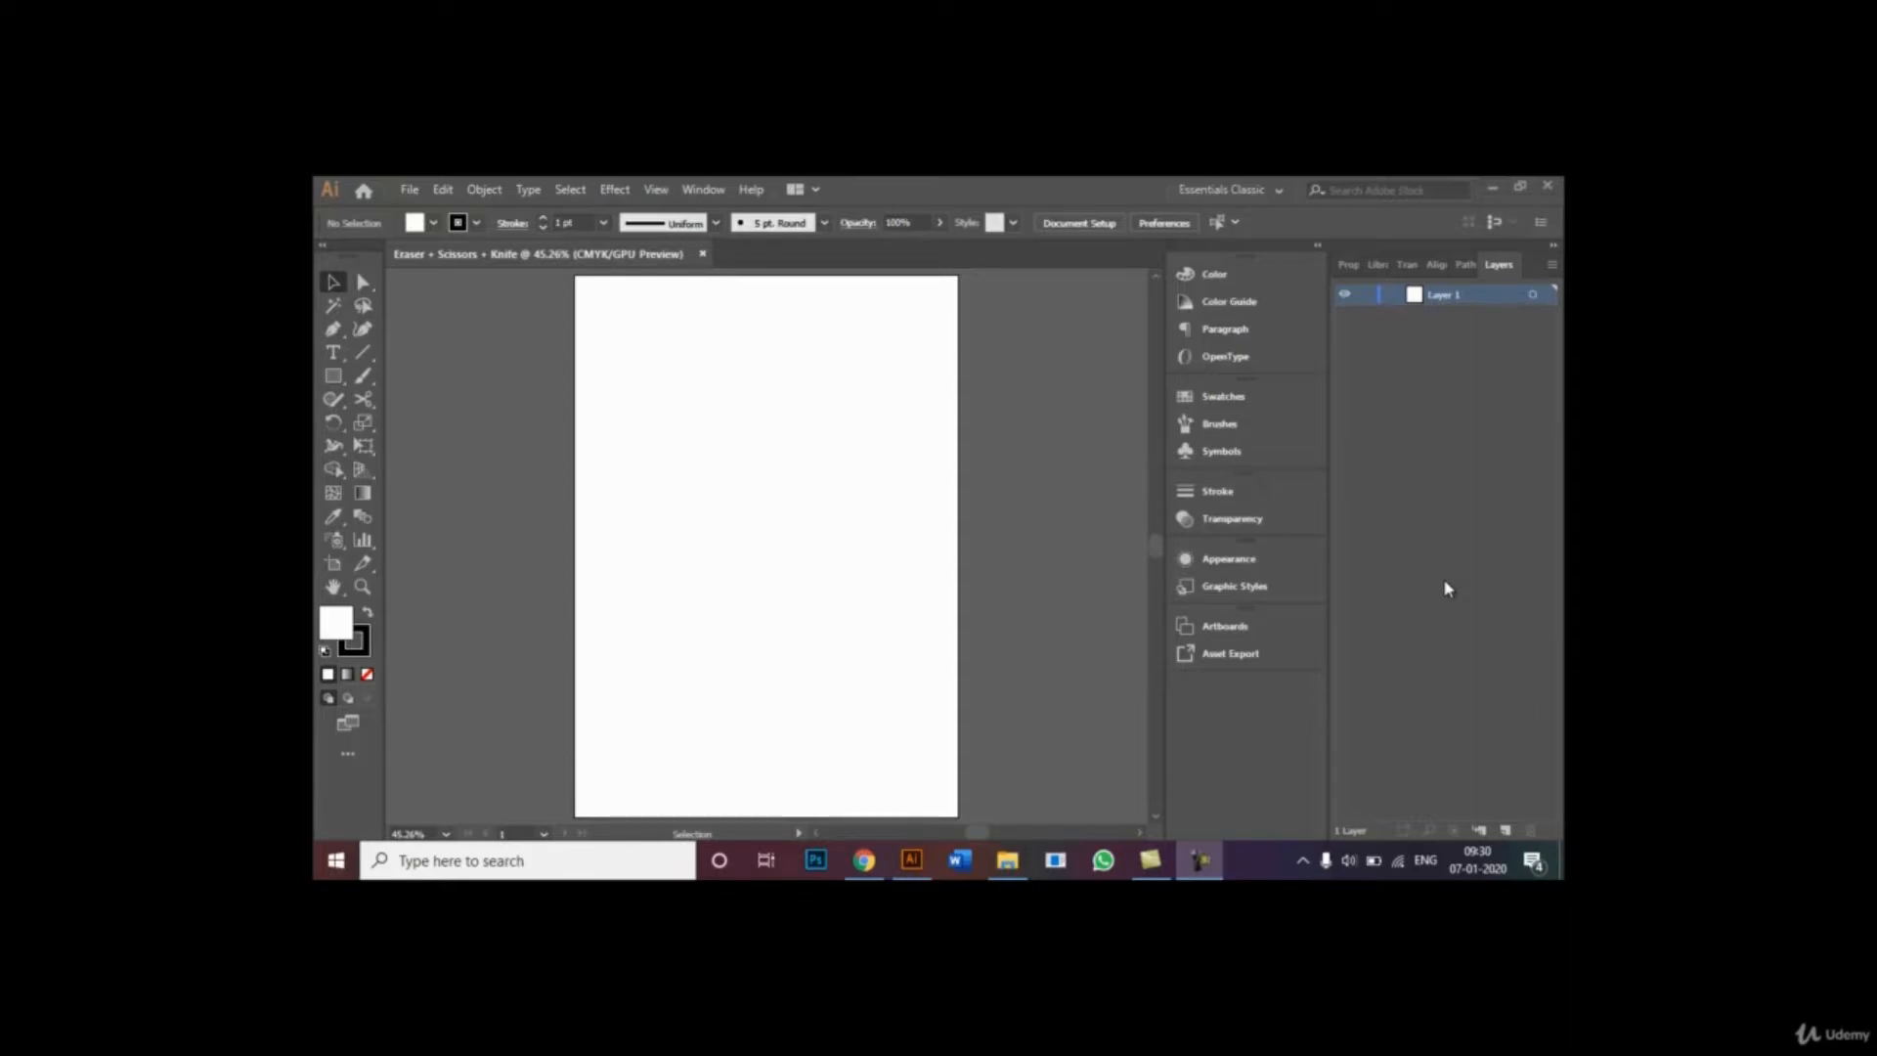
- Draw a rectangle in the upper-left area of the artboard, slightly less than half the artboard's width
{"action": "left_click", "coordinate": [337, 381]}
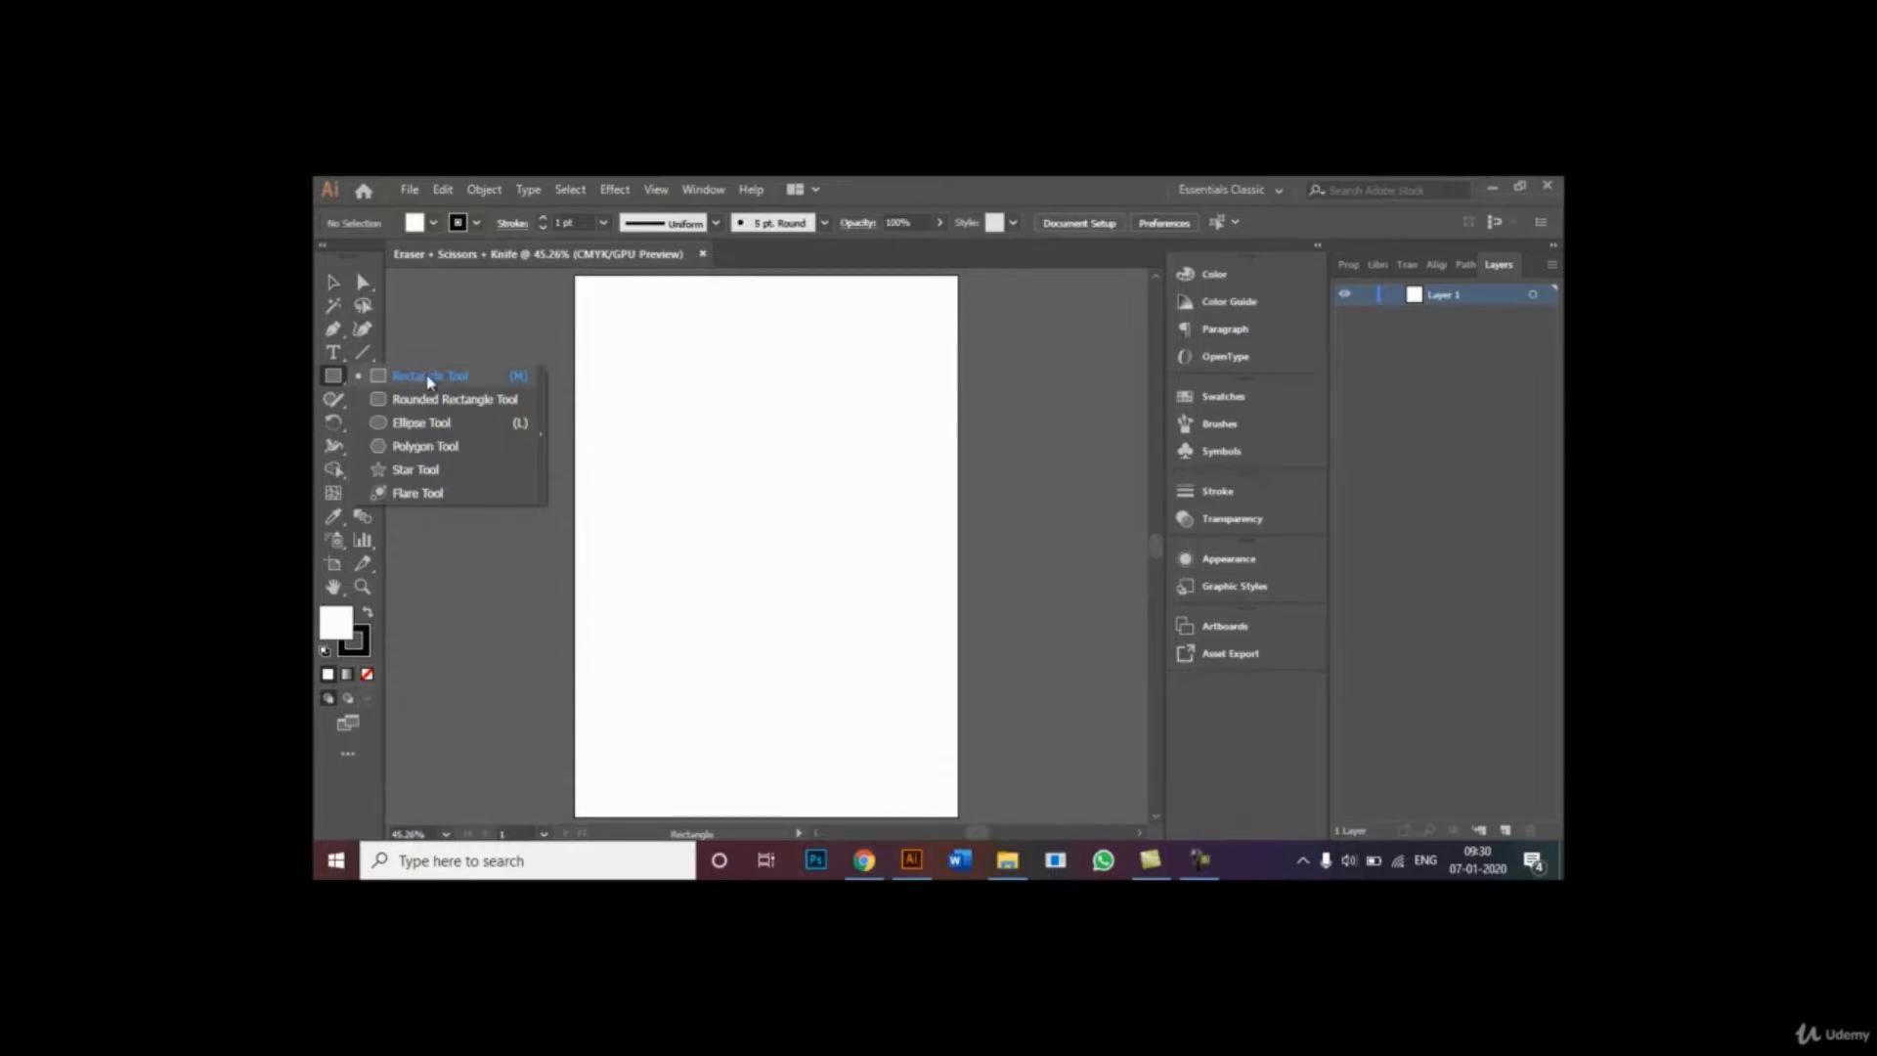
{"action": "left_click", "coordinate": [429, 381]}
{"action": "left_click", "coordinate": [616, 348]}
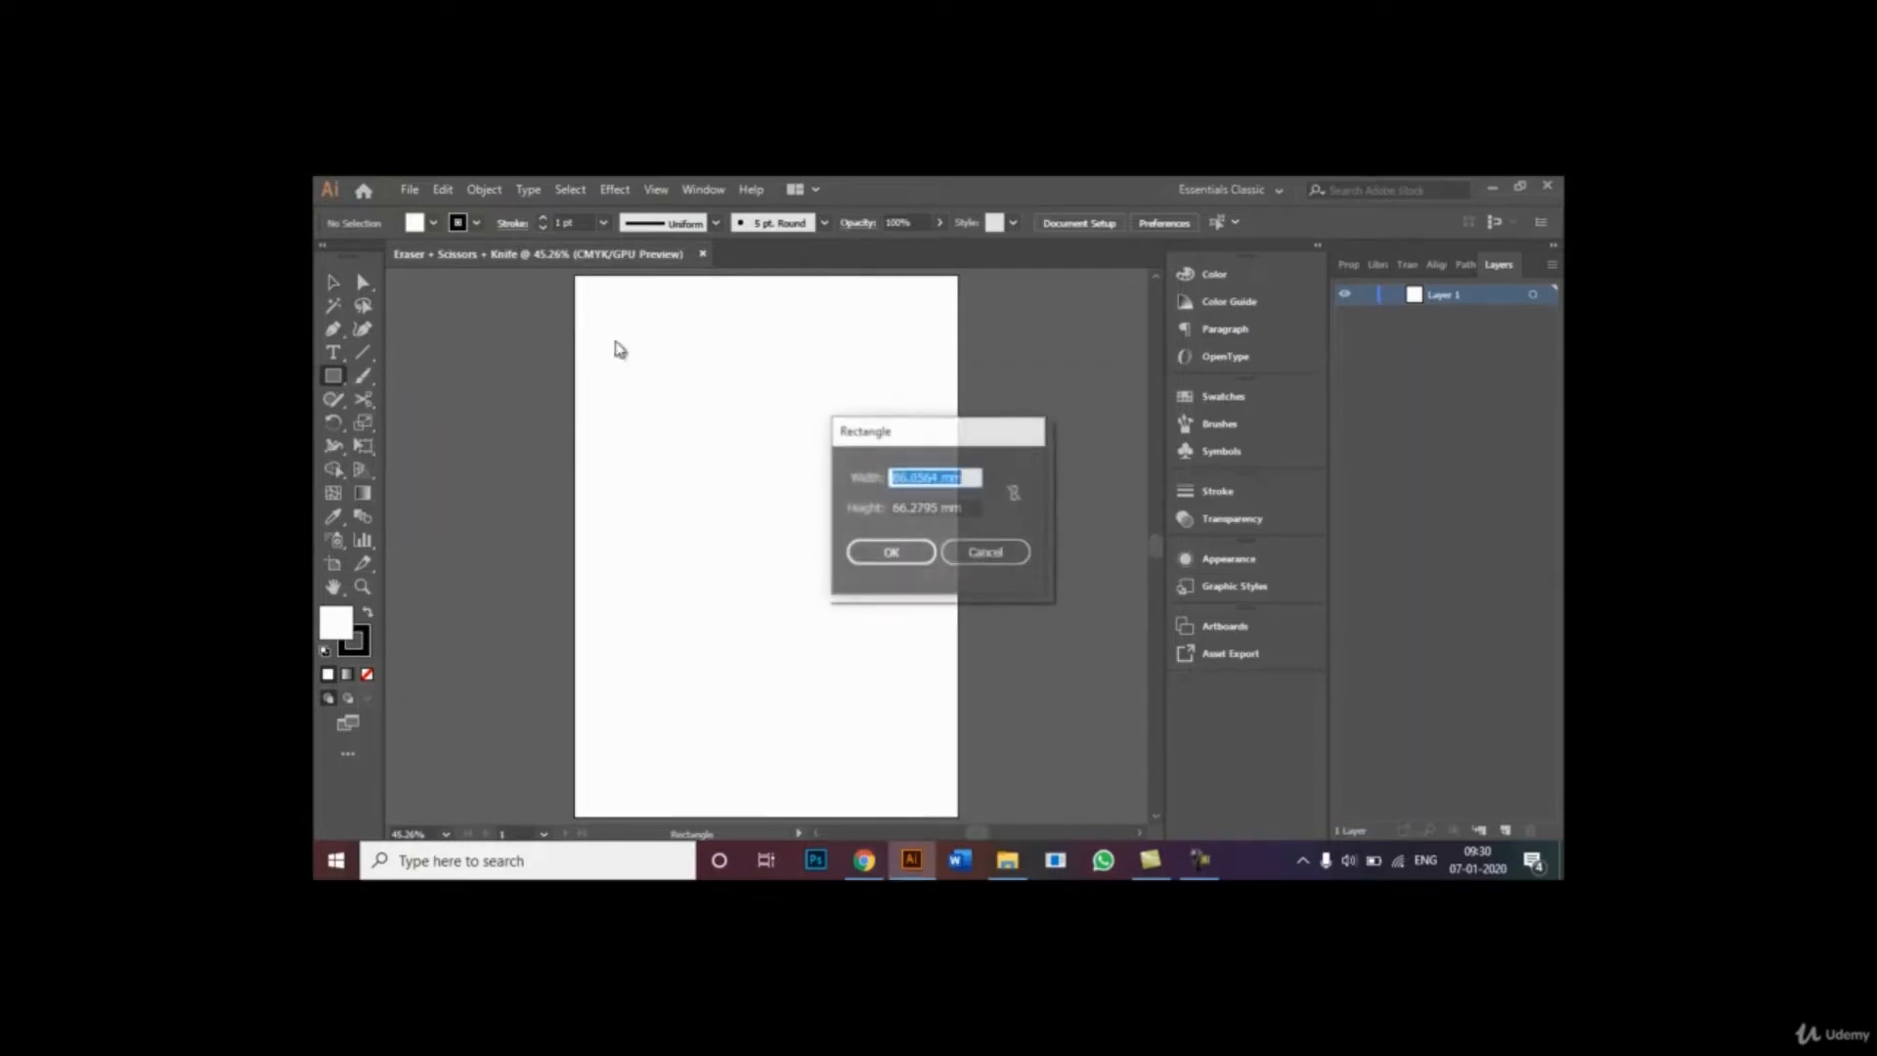
{"action": "left_click", "coordinate": [986, 553]}
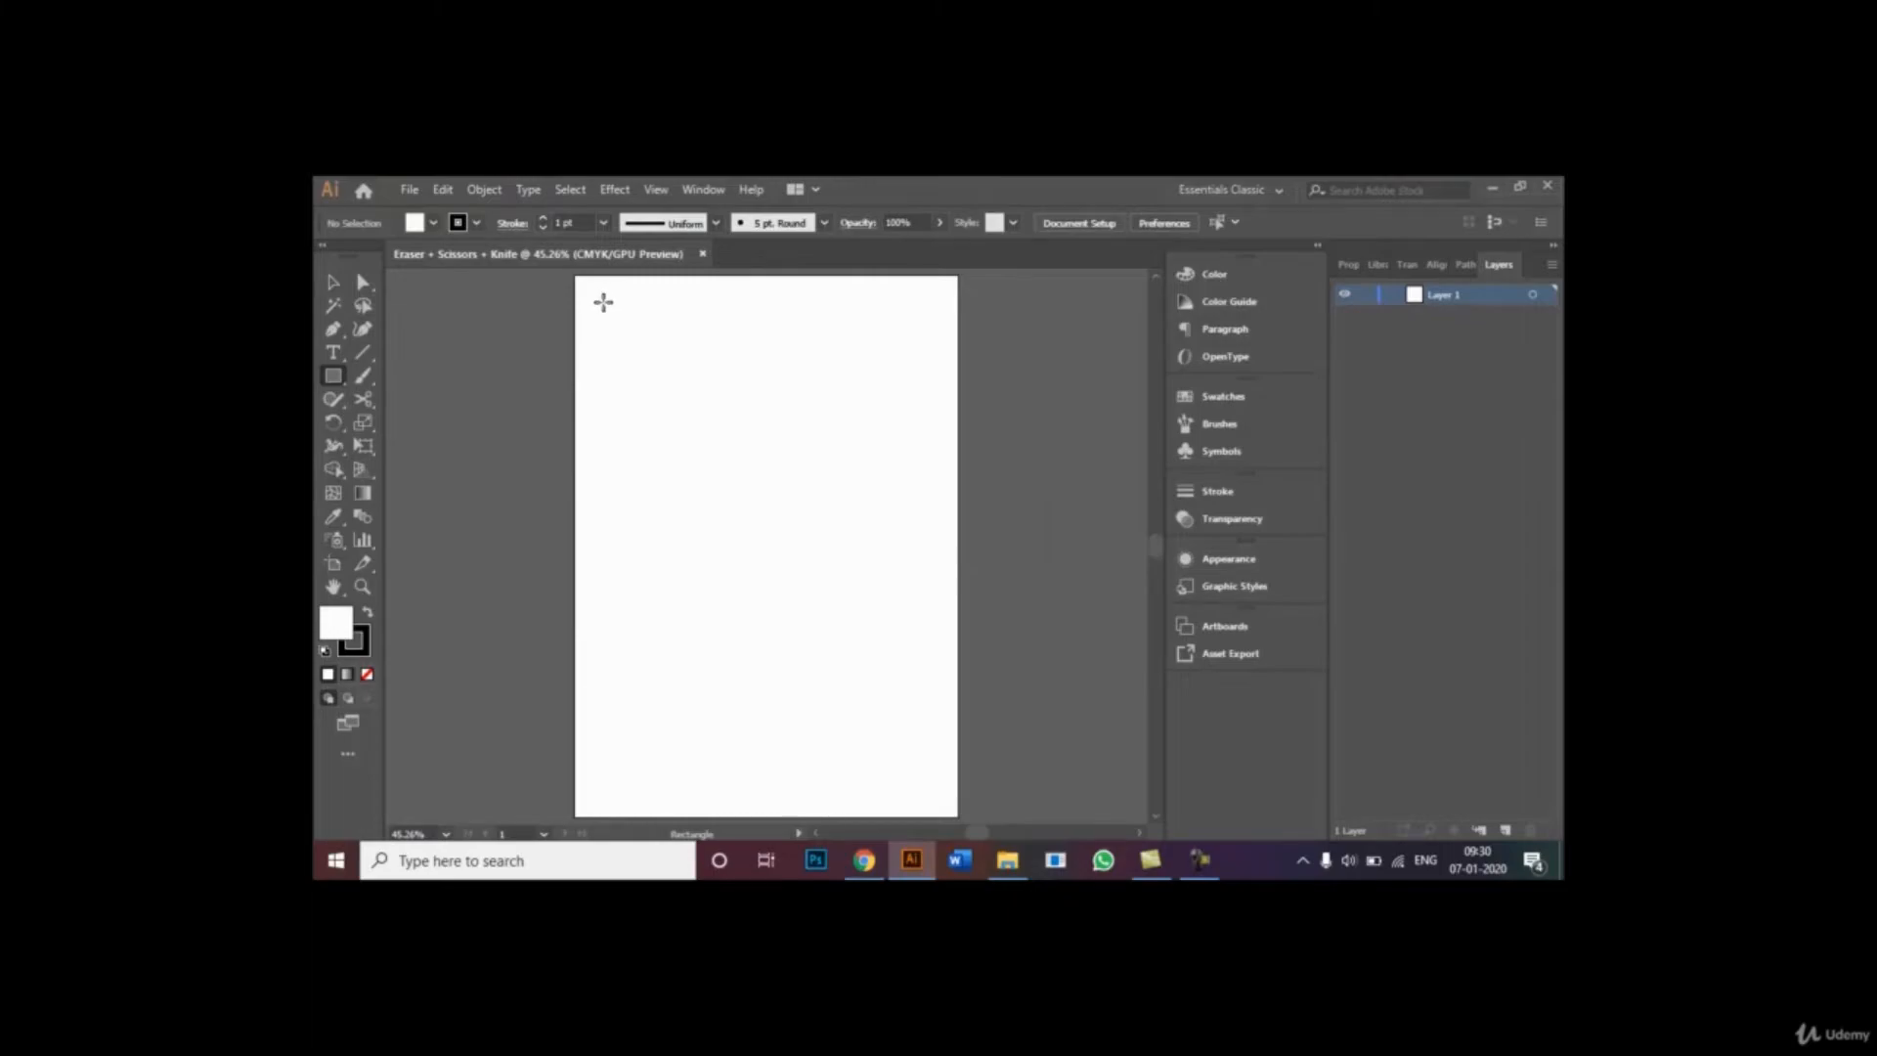
{"action": "left_click_drag", "start_coordinate": [603, 303], "coordinate": [767, 443]}
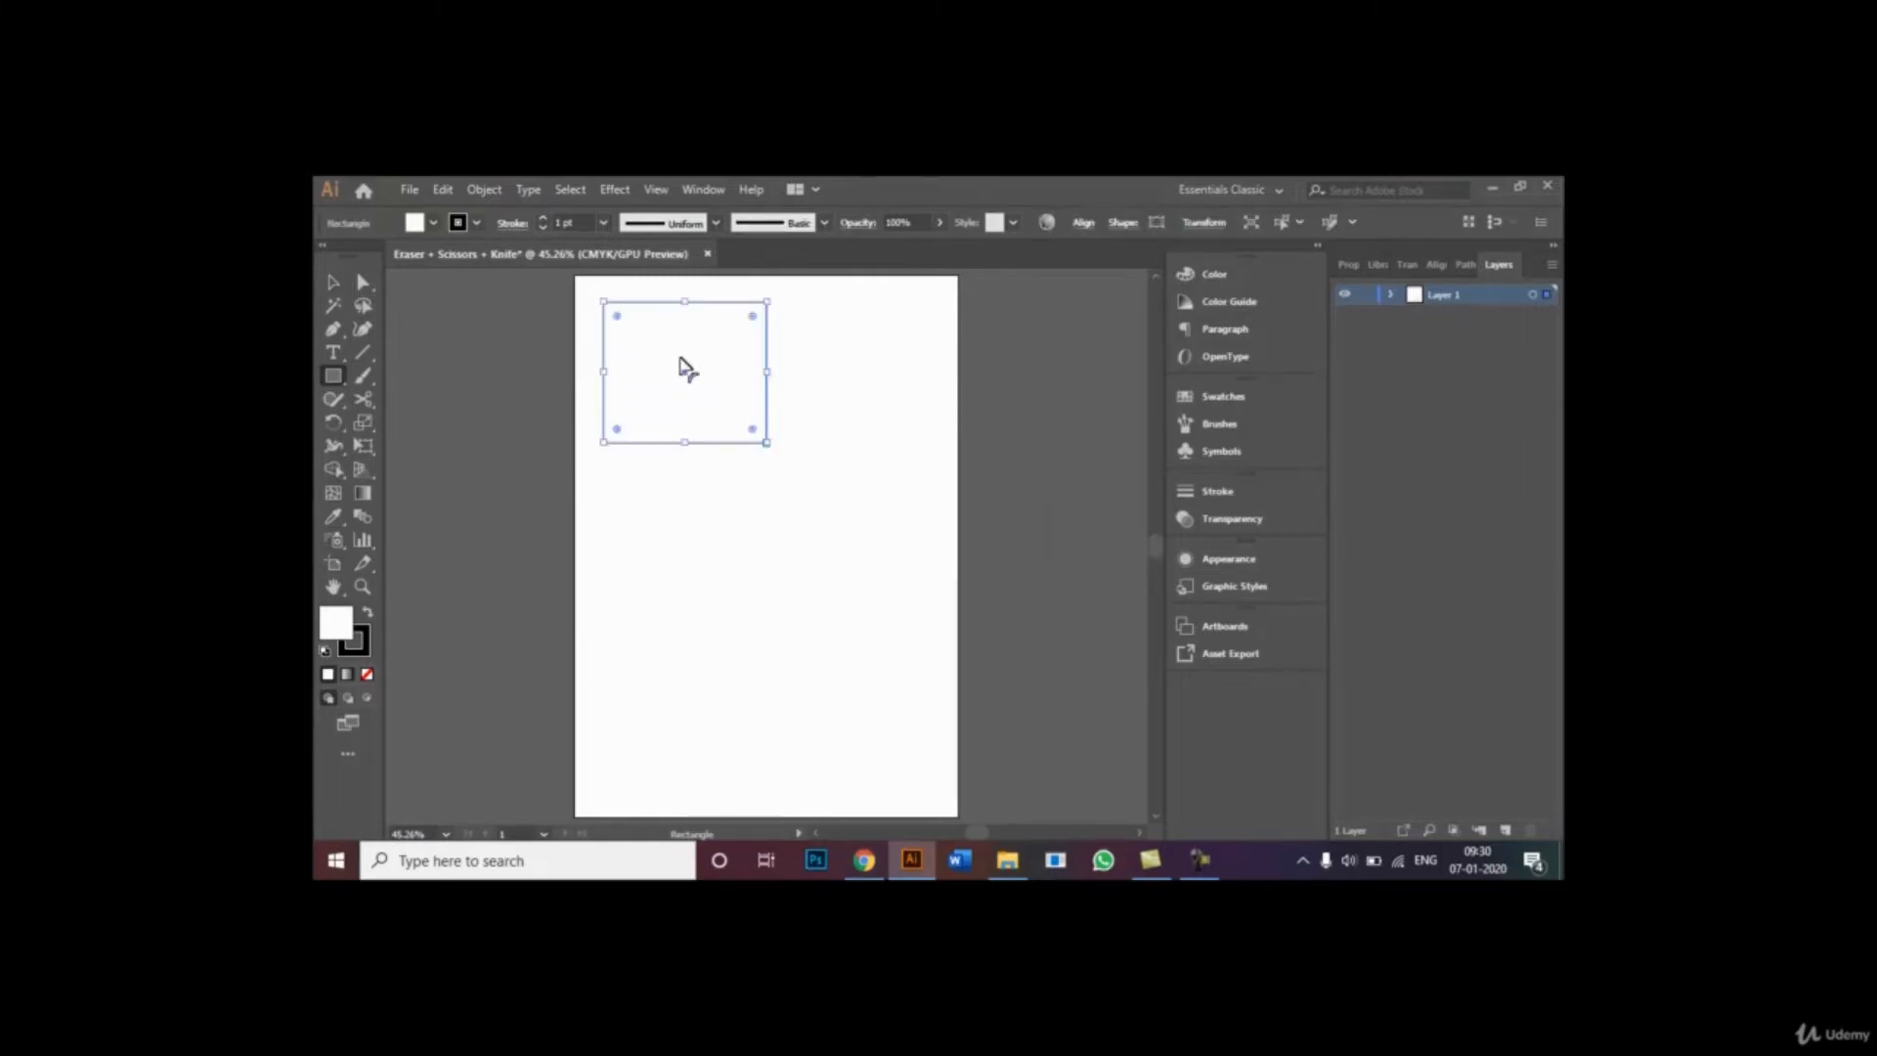
- Place two aligned copies of the rectangle below it, one near the artboard's lower edge and one in between
{"action": "key", "text": "v"}
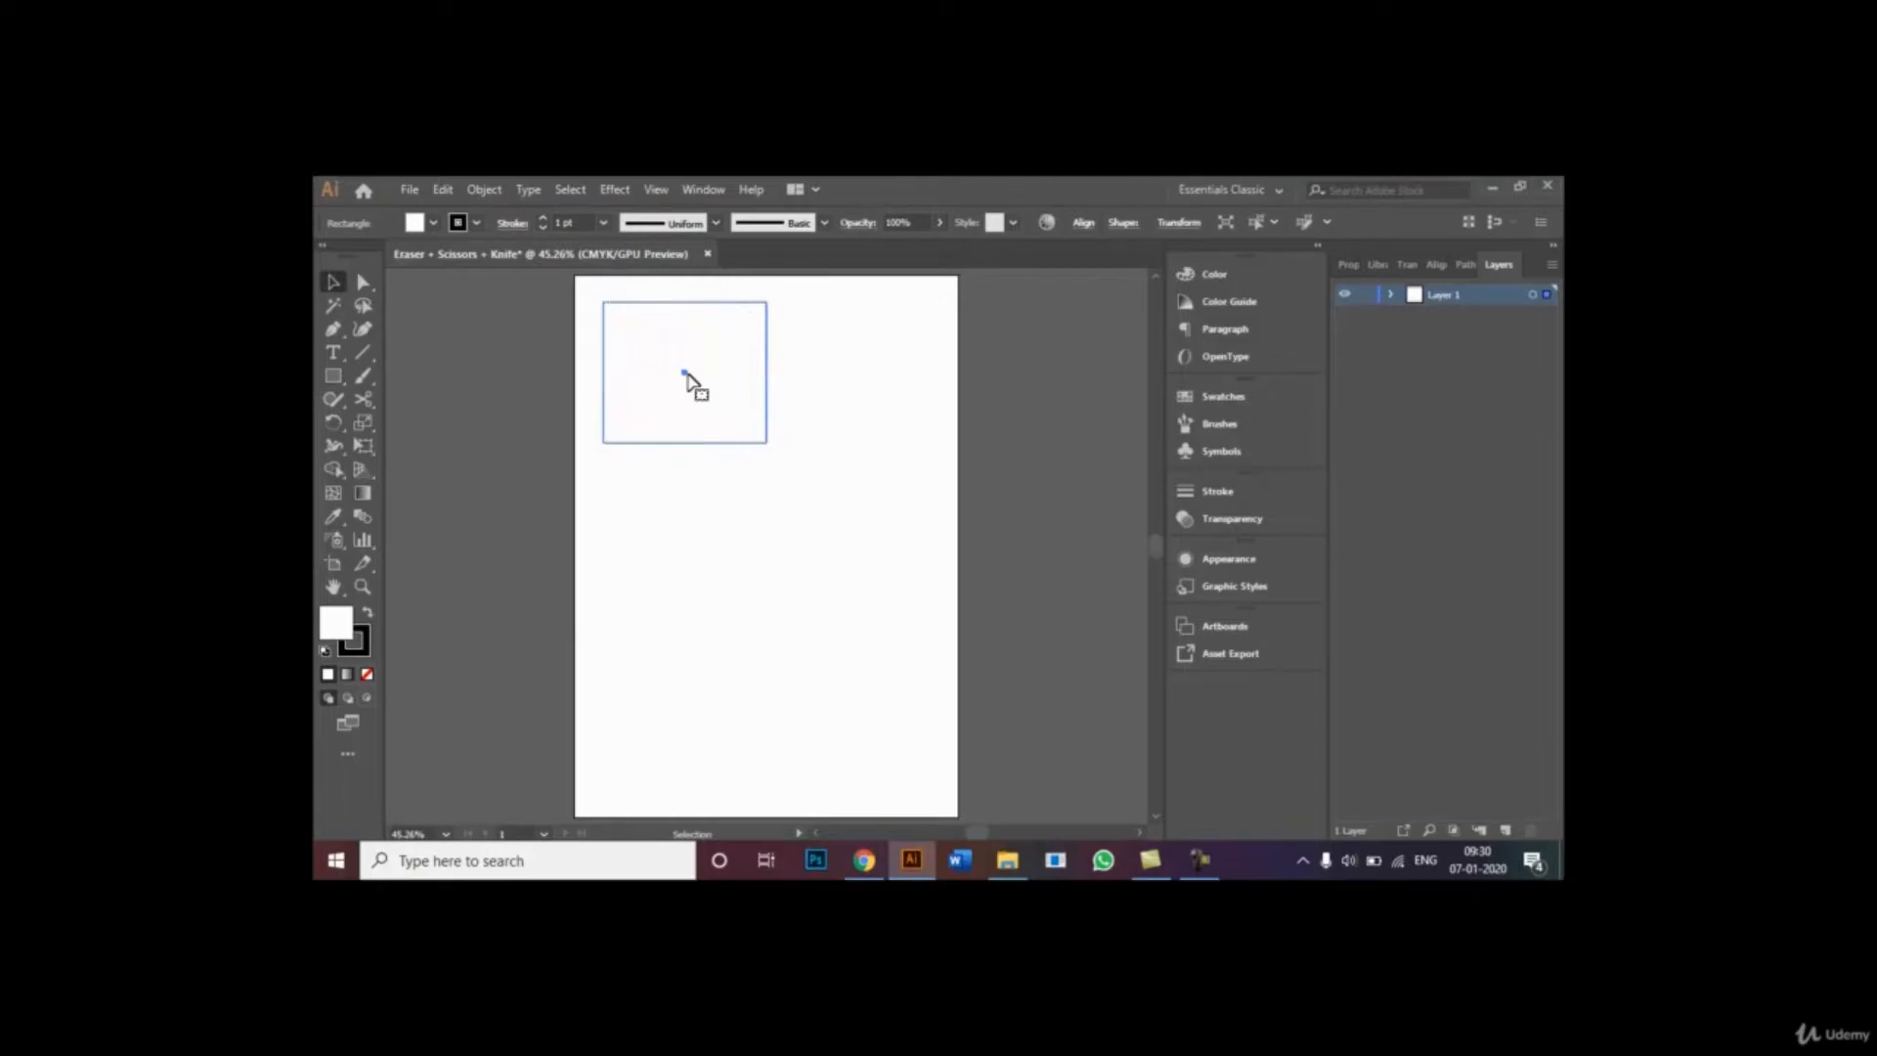
{"action": "left_click_drag", "start_coordinate": [686, 373], "coordinate": [692, 726]}
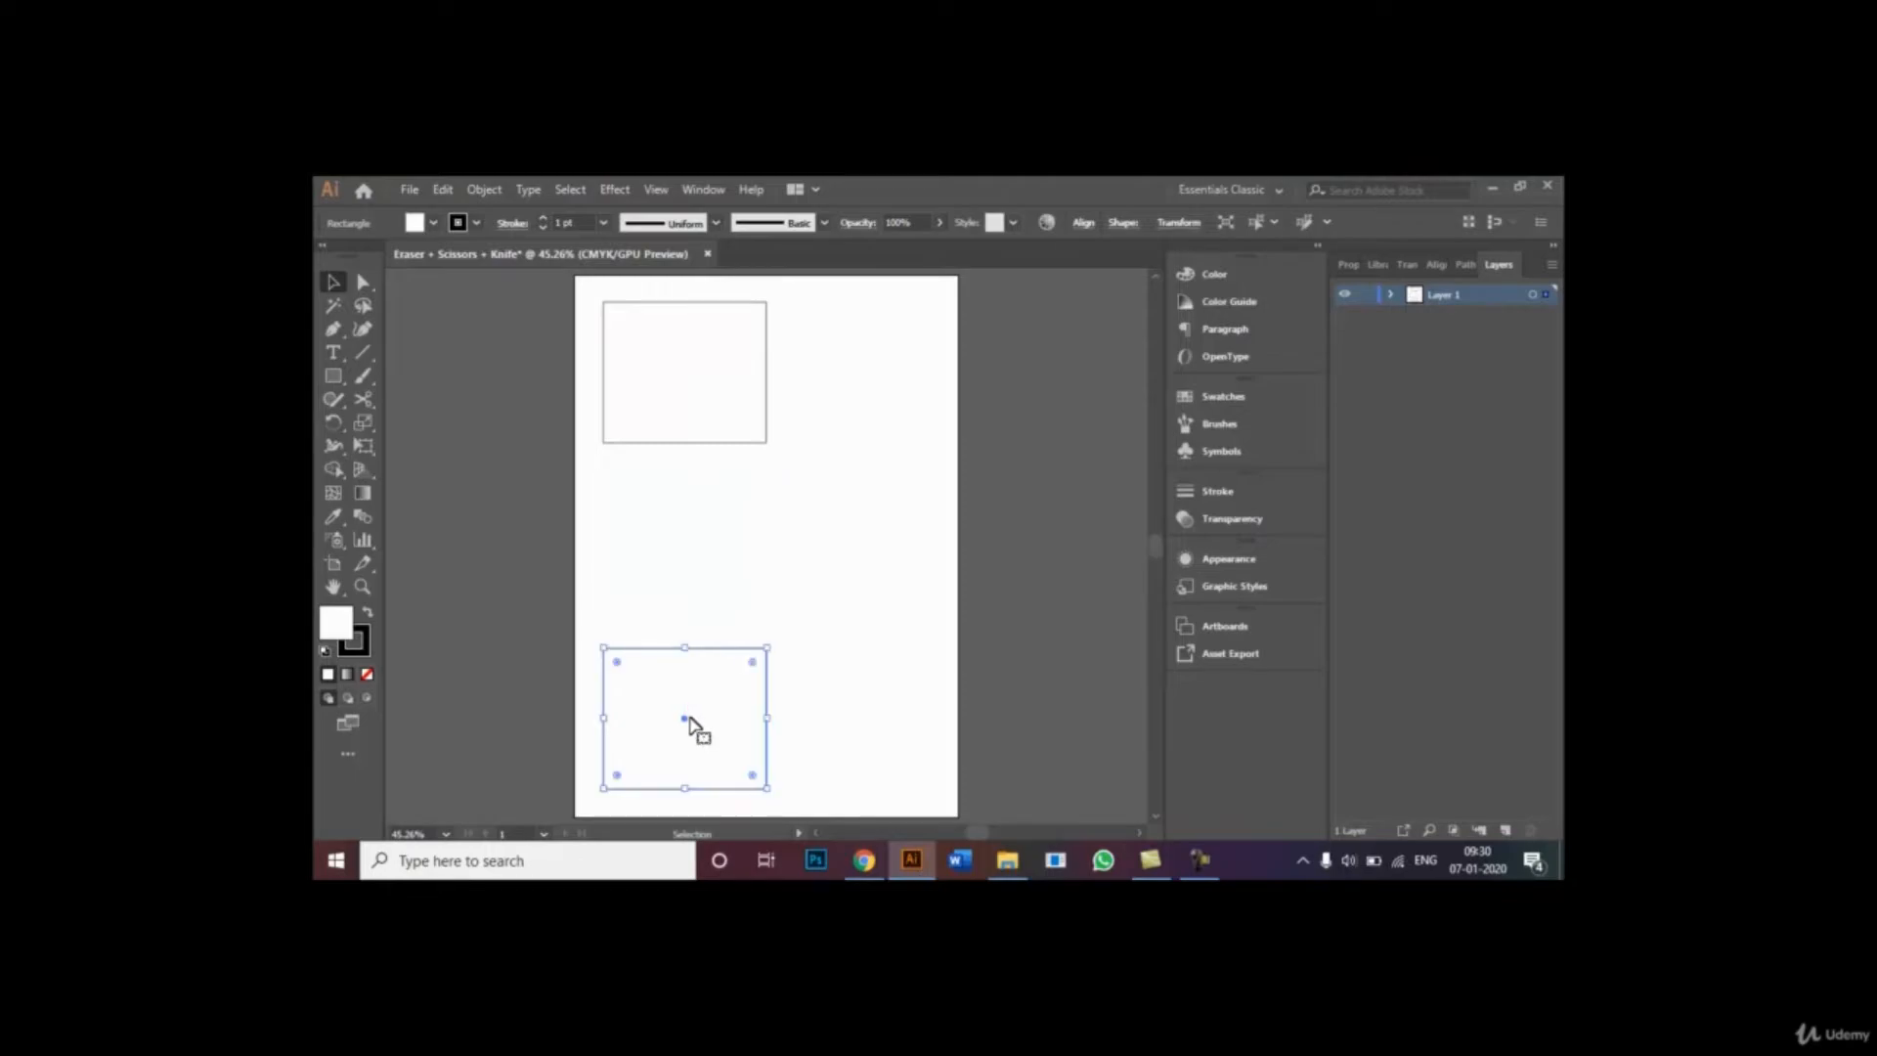
{"action": "left_click_drag", "start_coordinate": [691, 731], "coordinate": [690, 545]}
{"action": "left_click", "coordinate": [869, 585]}
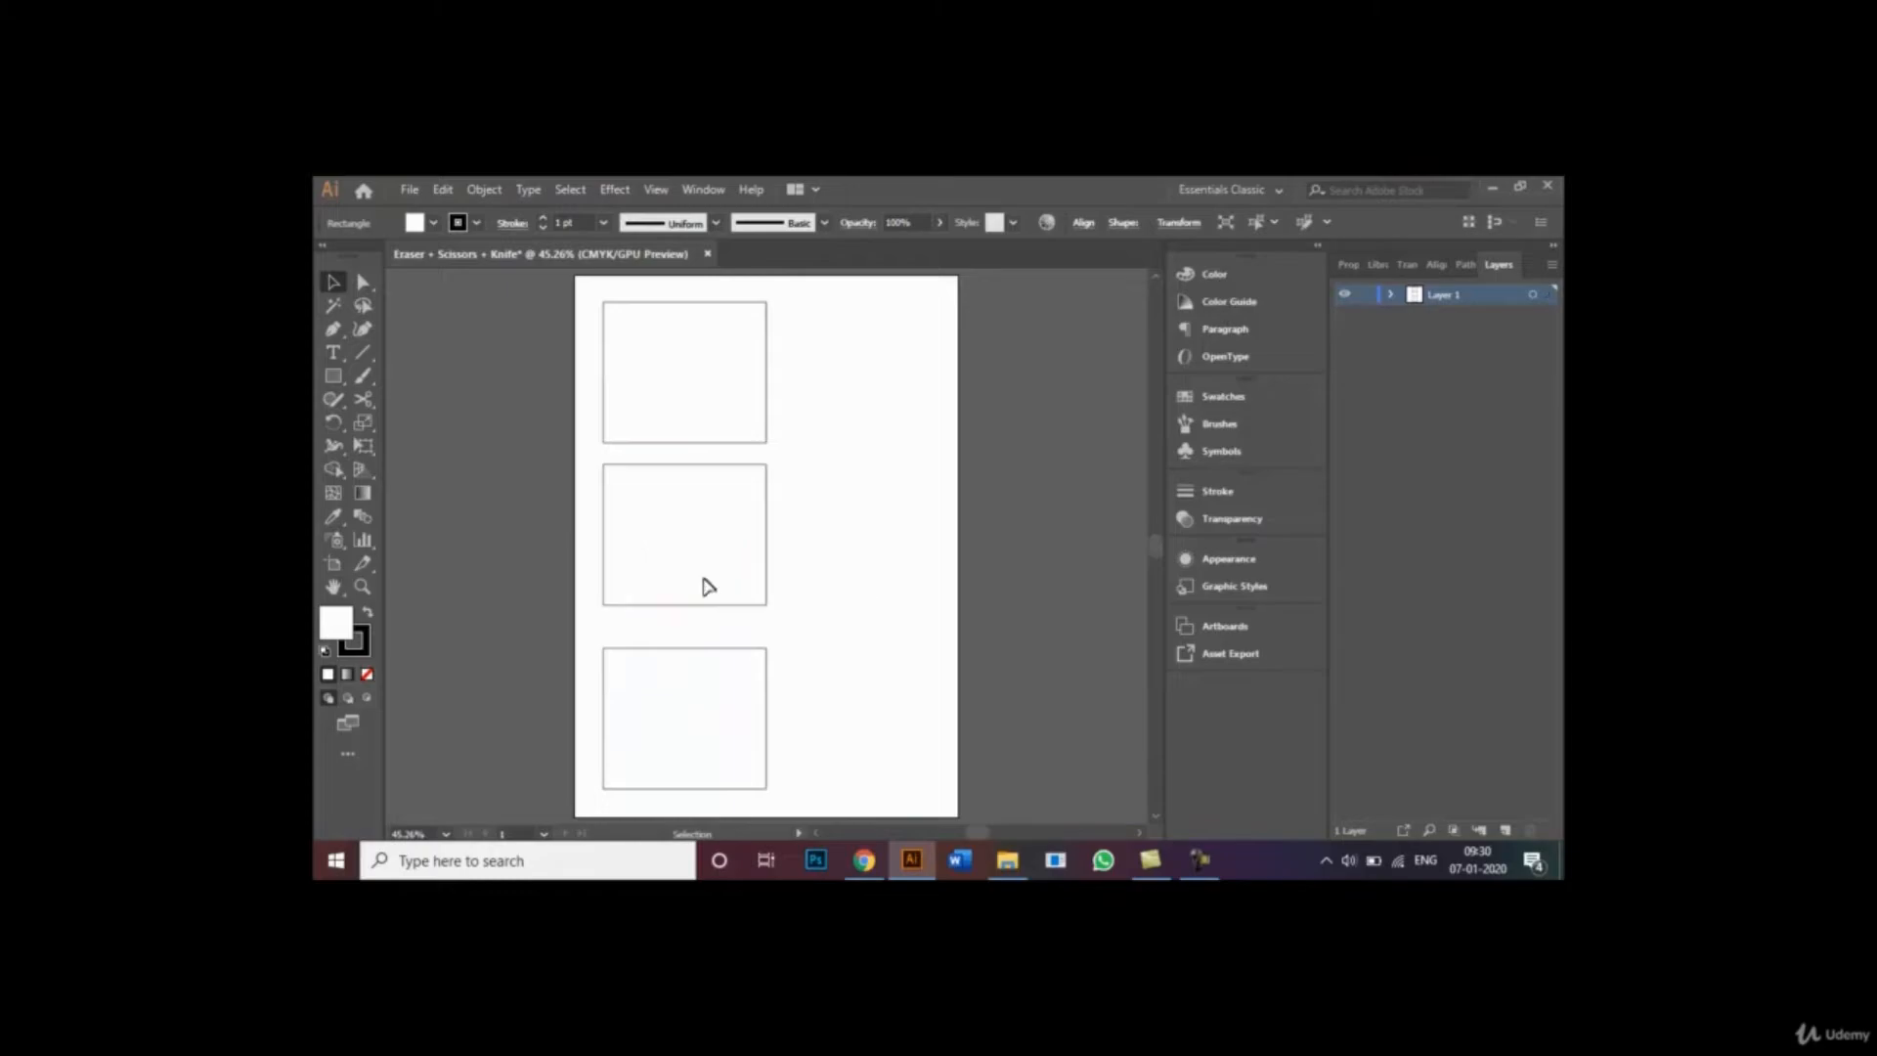
{"action": "left_click", "coordinate": [615, 303]}
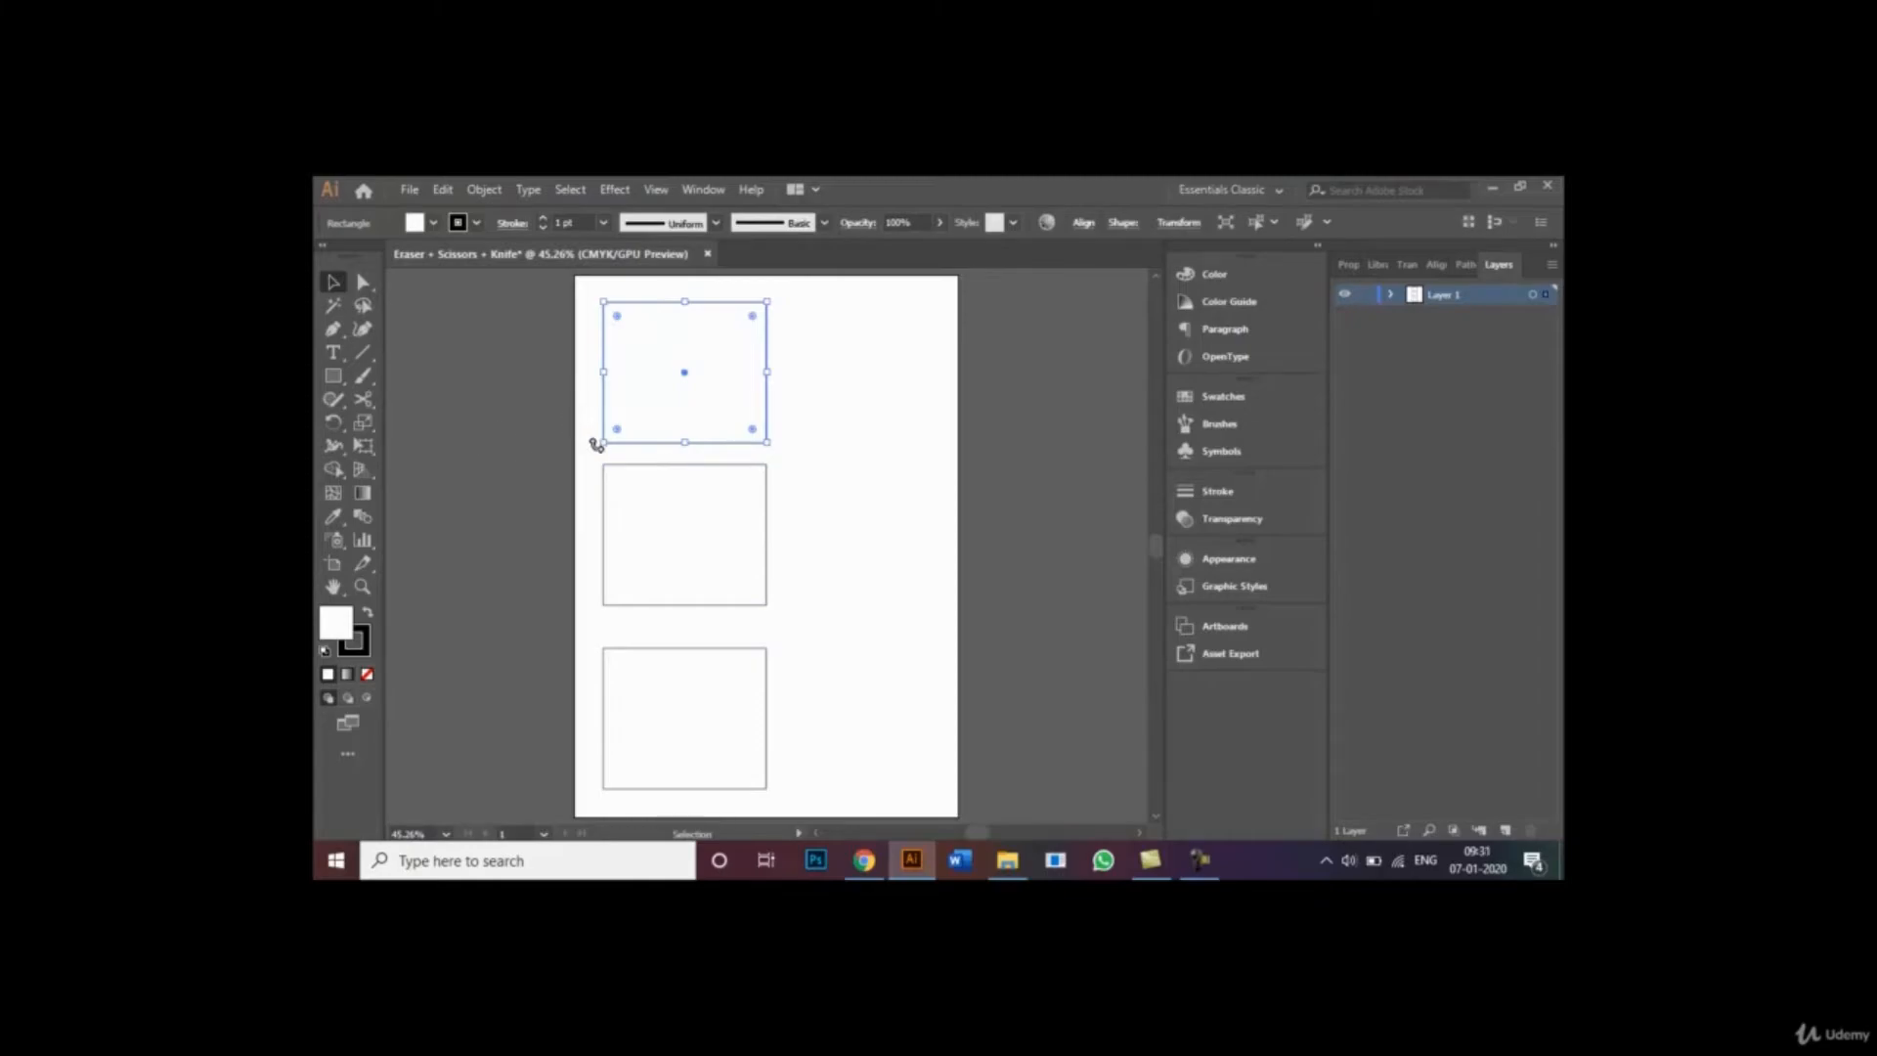
{"action": "left_click", "coordinate": [609, 482]}
{"action": "left_click", "coordinate": [914, 406]}
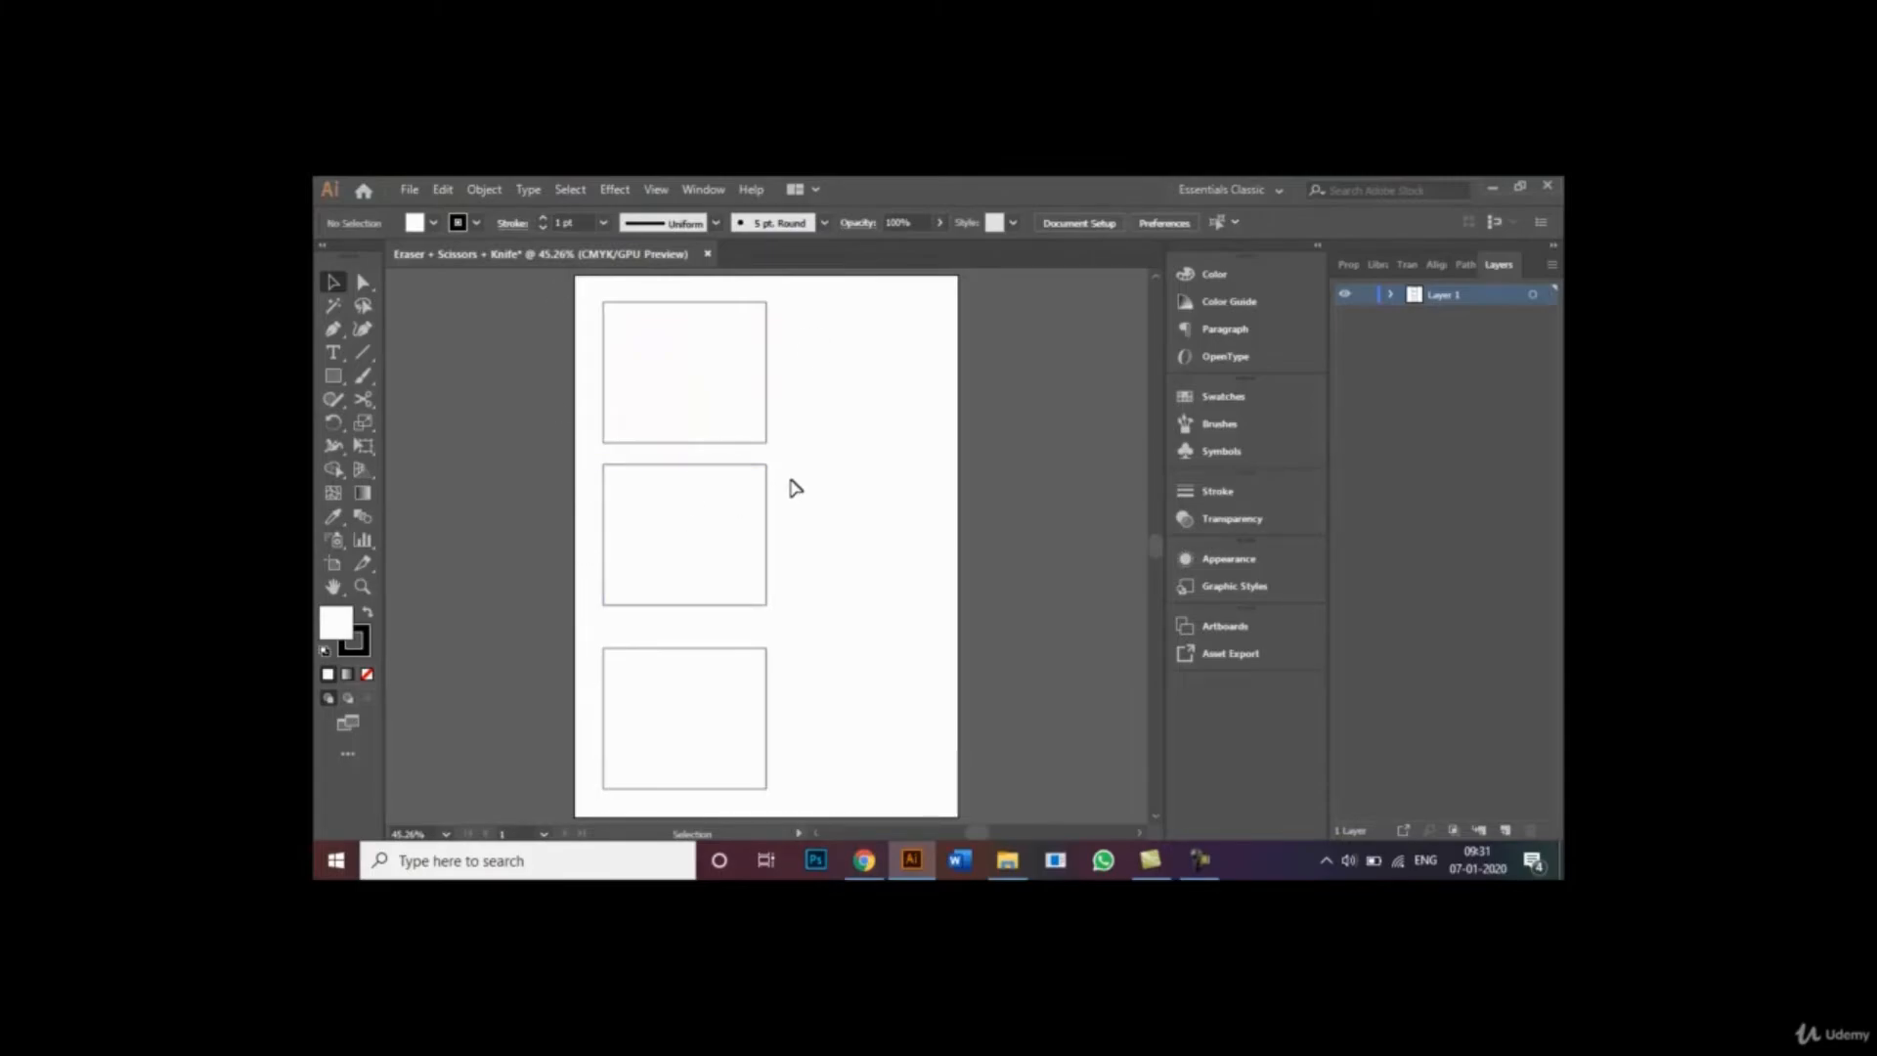
- Fill the top rectangle with black
{"action": "left_click", "coordinate": [687, 445]}
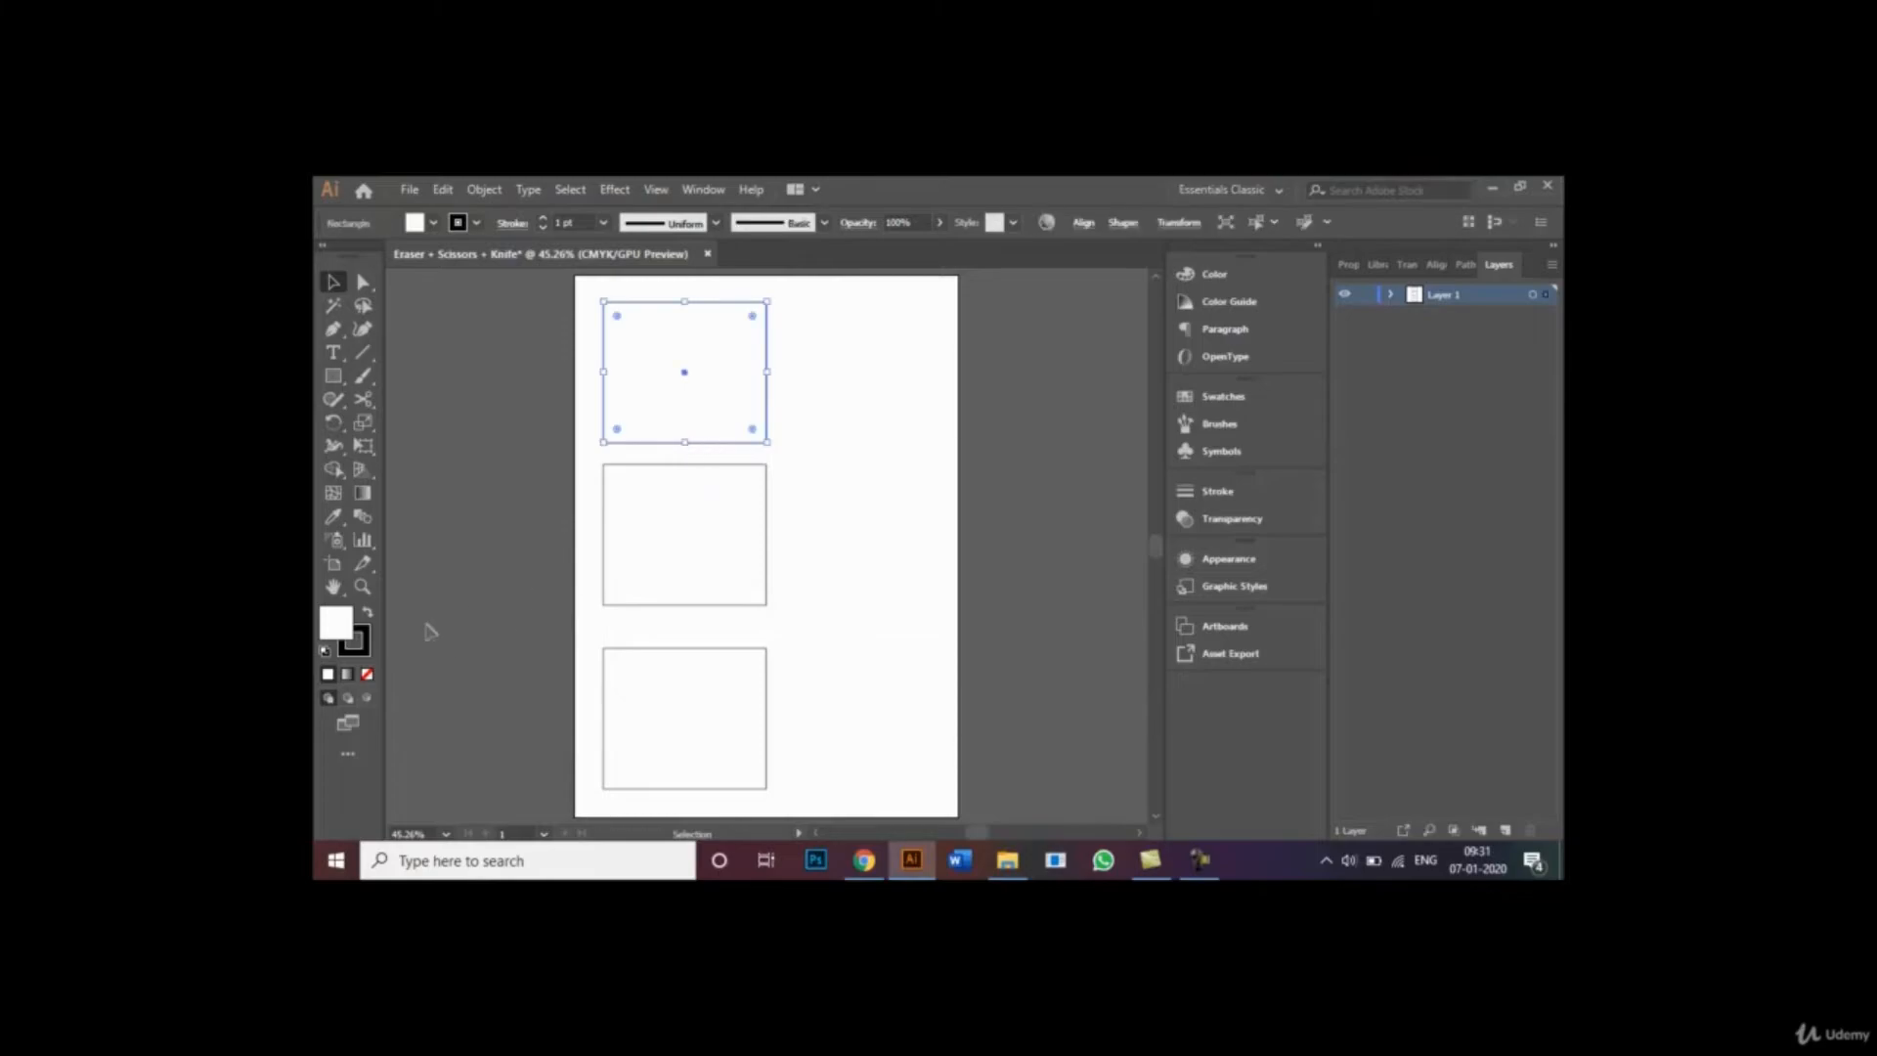
{"action": "left_click", "coordinate": [432, 224]}
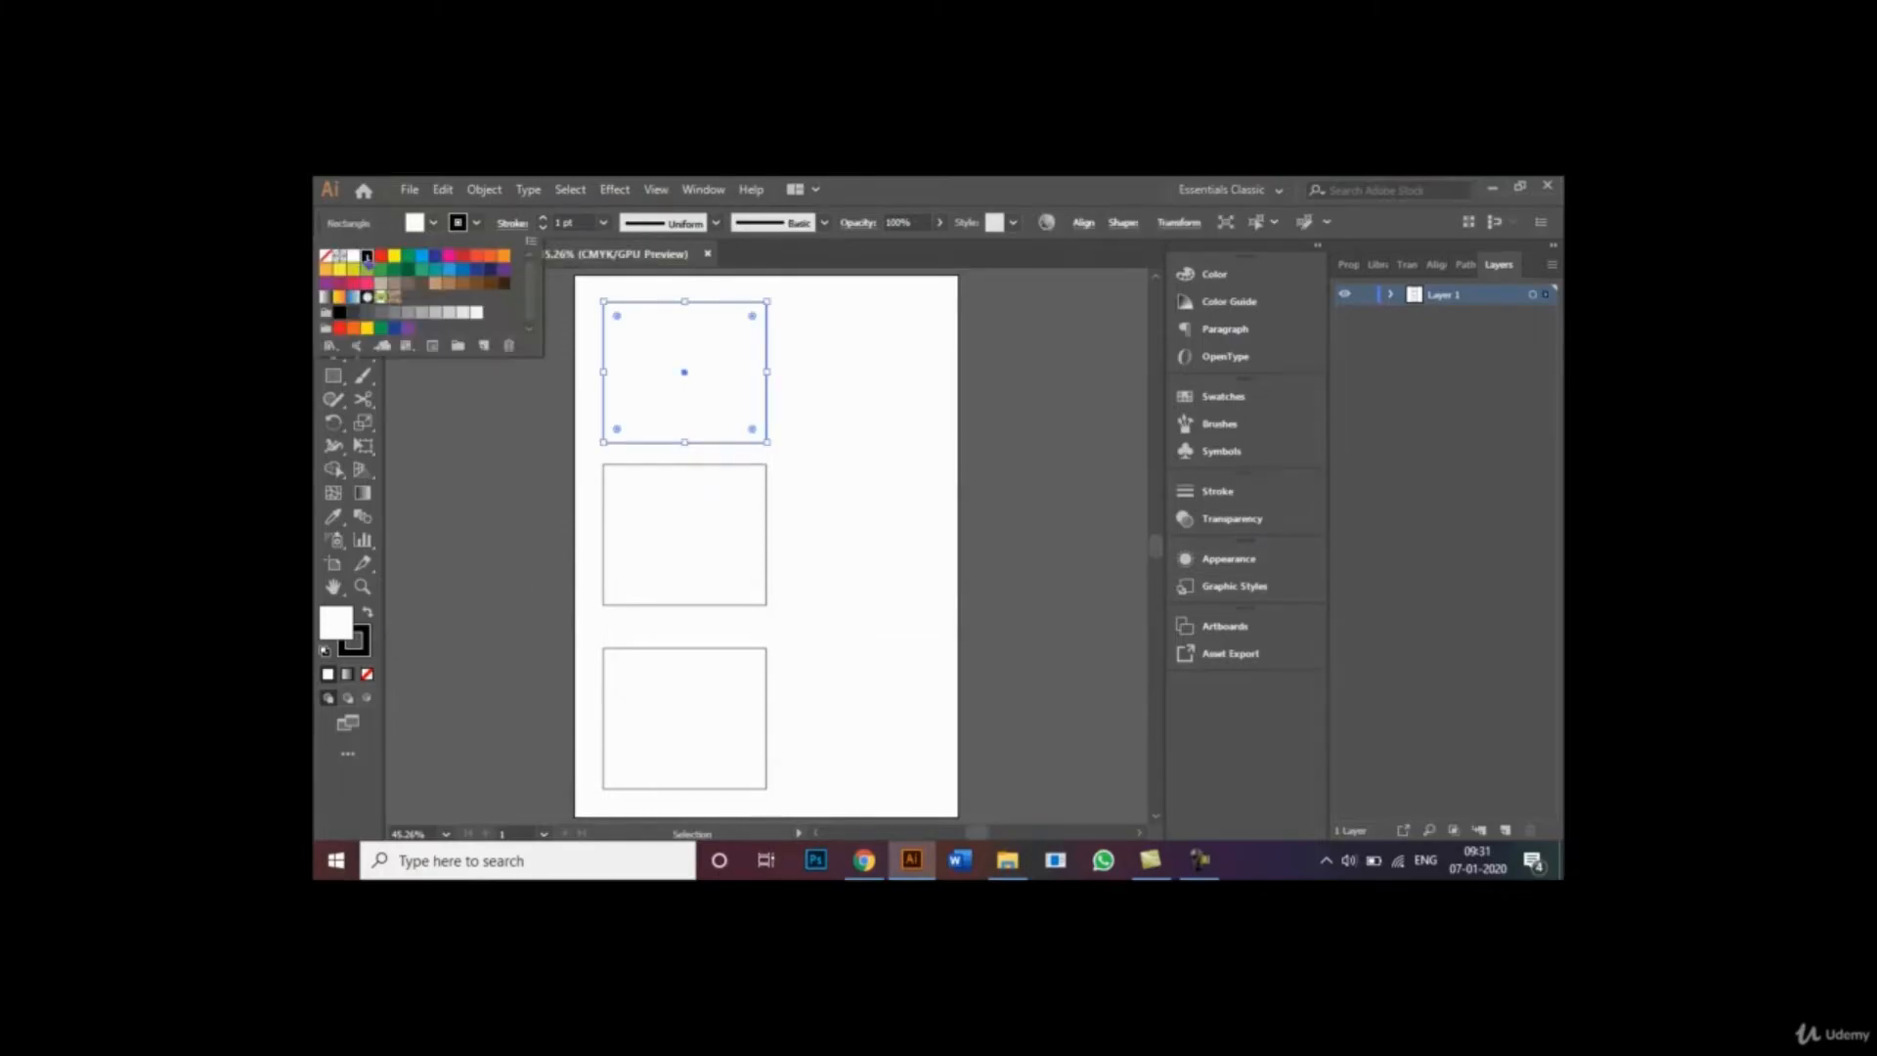
{"action": "left_click", "coordinate": [367, 256]}
{"action": "left_click", "coordinate": [838, 469]}
- Set the middle rectangle's fill to None, keeping its black stroke
{"action": "left_click", "coordinate": [708, 537]}
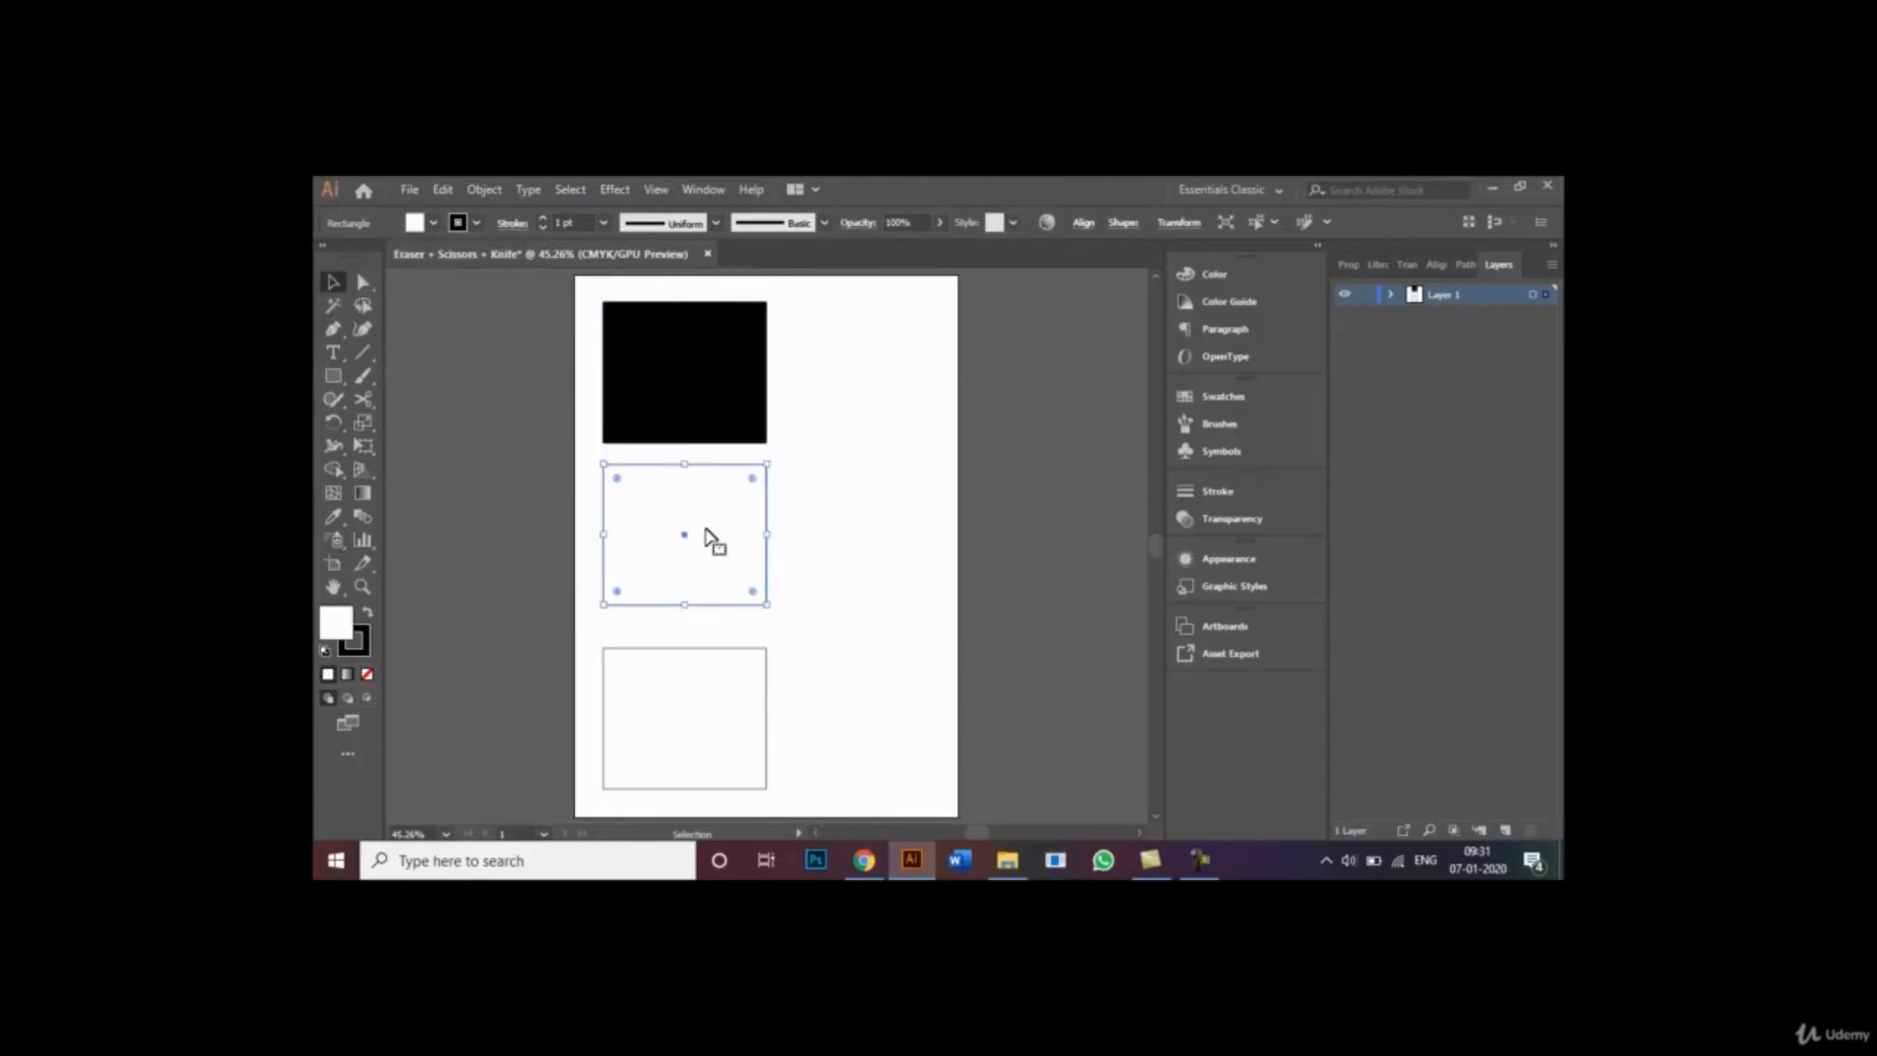
{"action": "left_click", "coordinate": [368, 676]}
{"action": "left_click", "coordinate": [862, 646]}
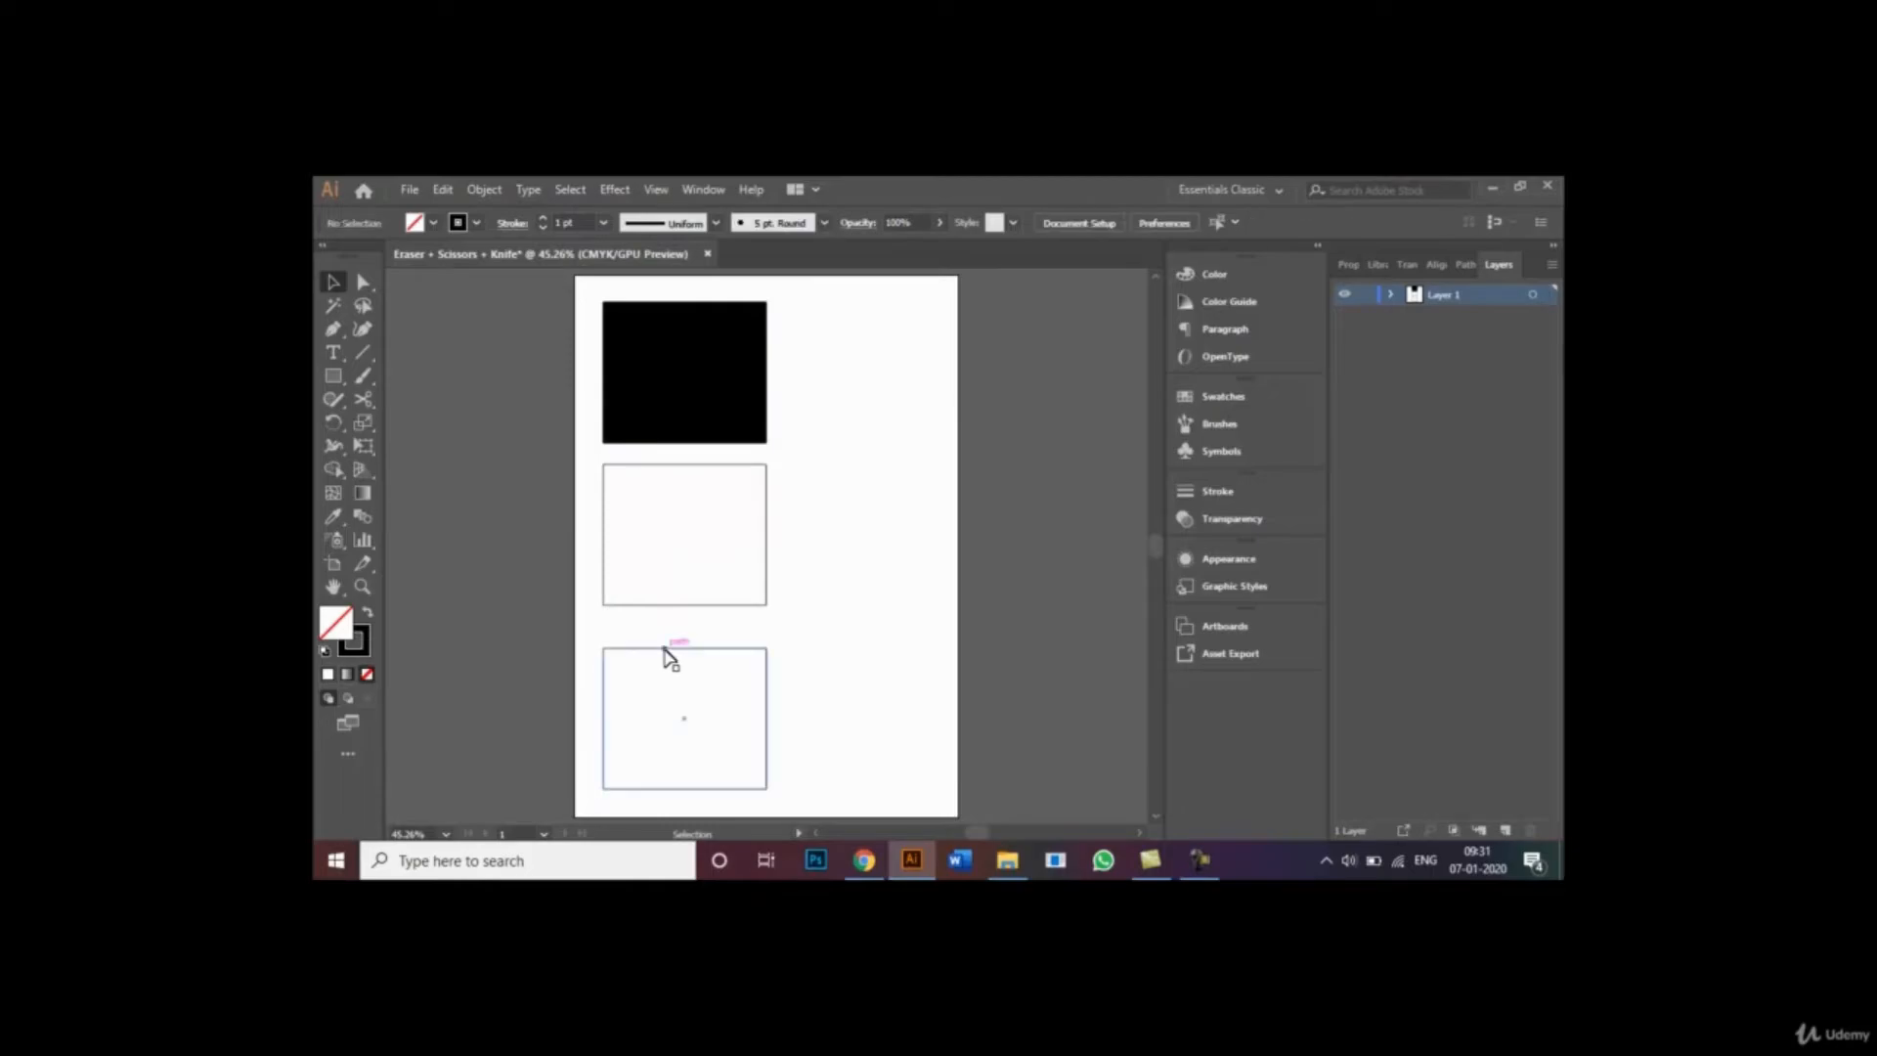
- Fill the bottom rectangle with black and deselect it
{"action": "left_click", "coordinate": [435, 224]}
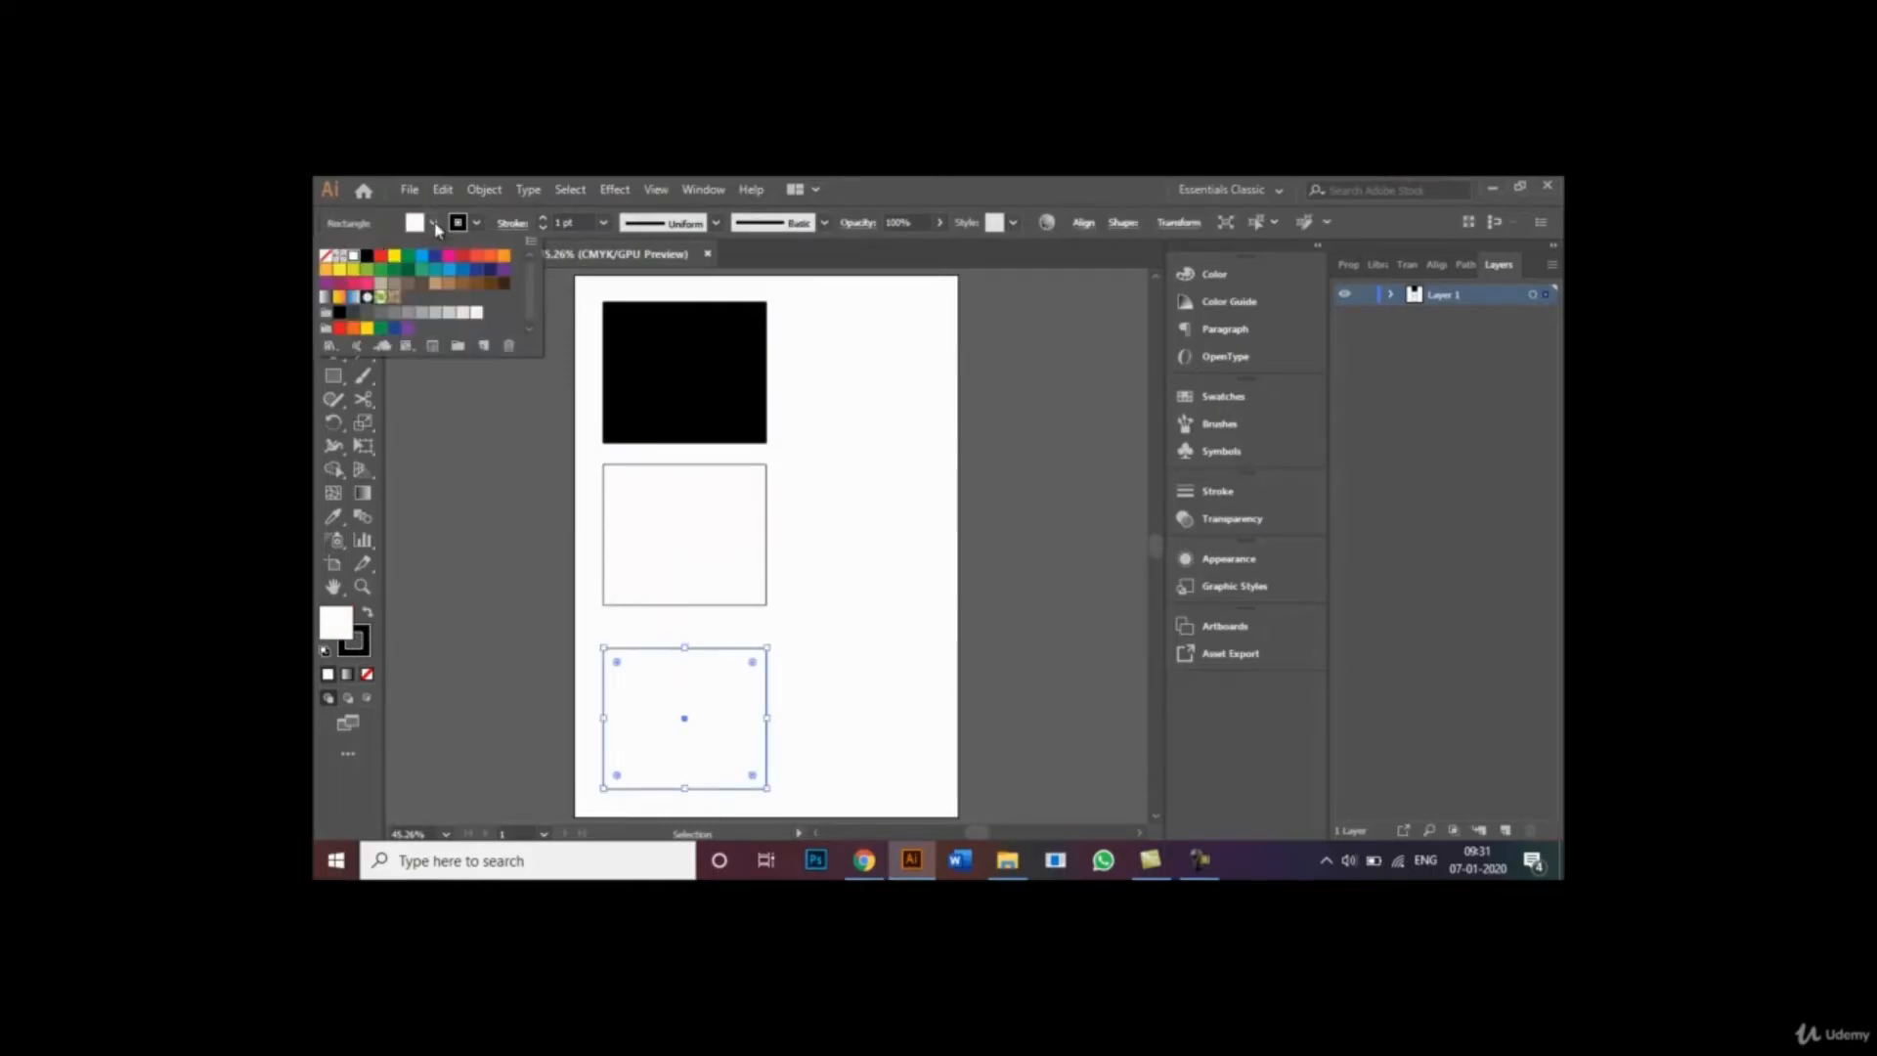
{"action": "left_click", "coordinate": [368, 257]}
{"action": "left_click", "coordinate": [919, 605]}
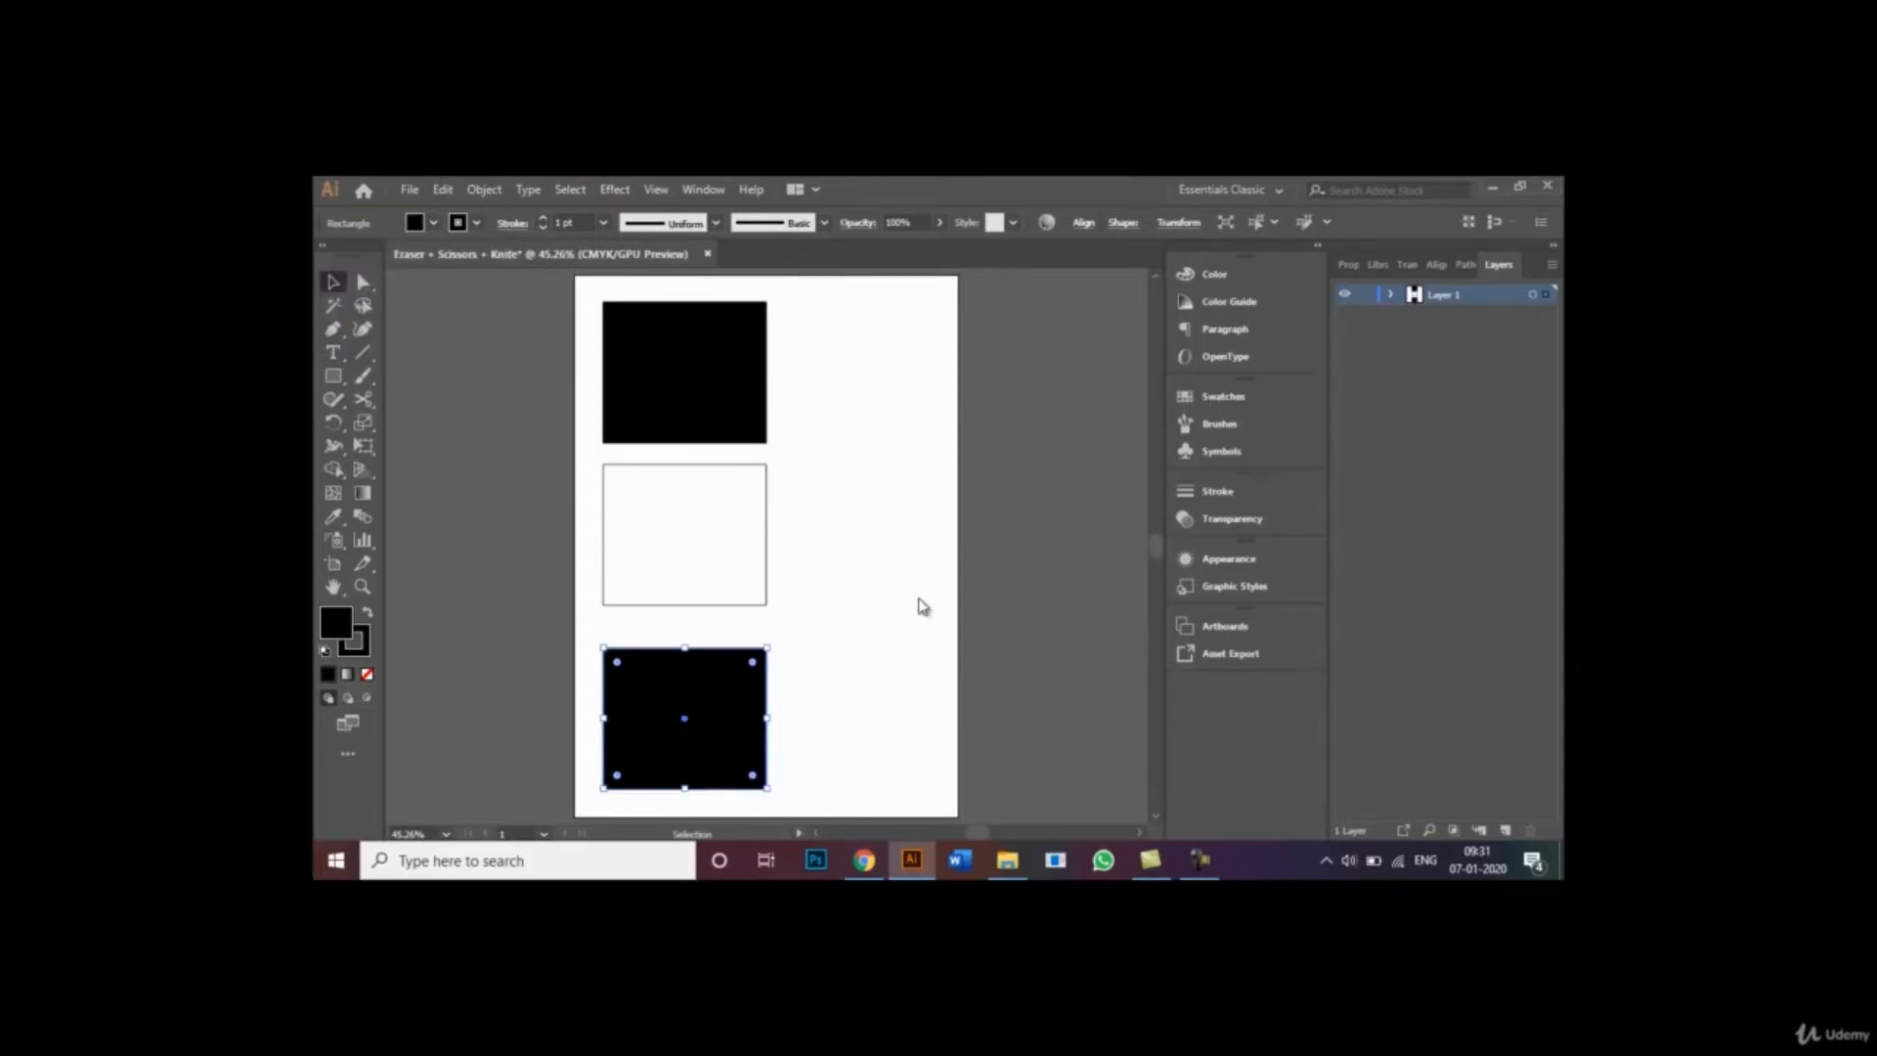
{"action": "left_click", "coordinate": [831, 466]}
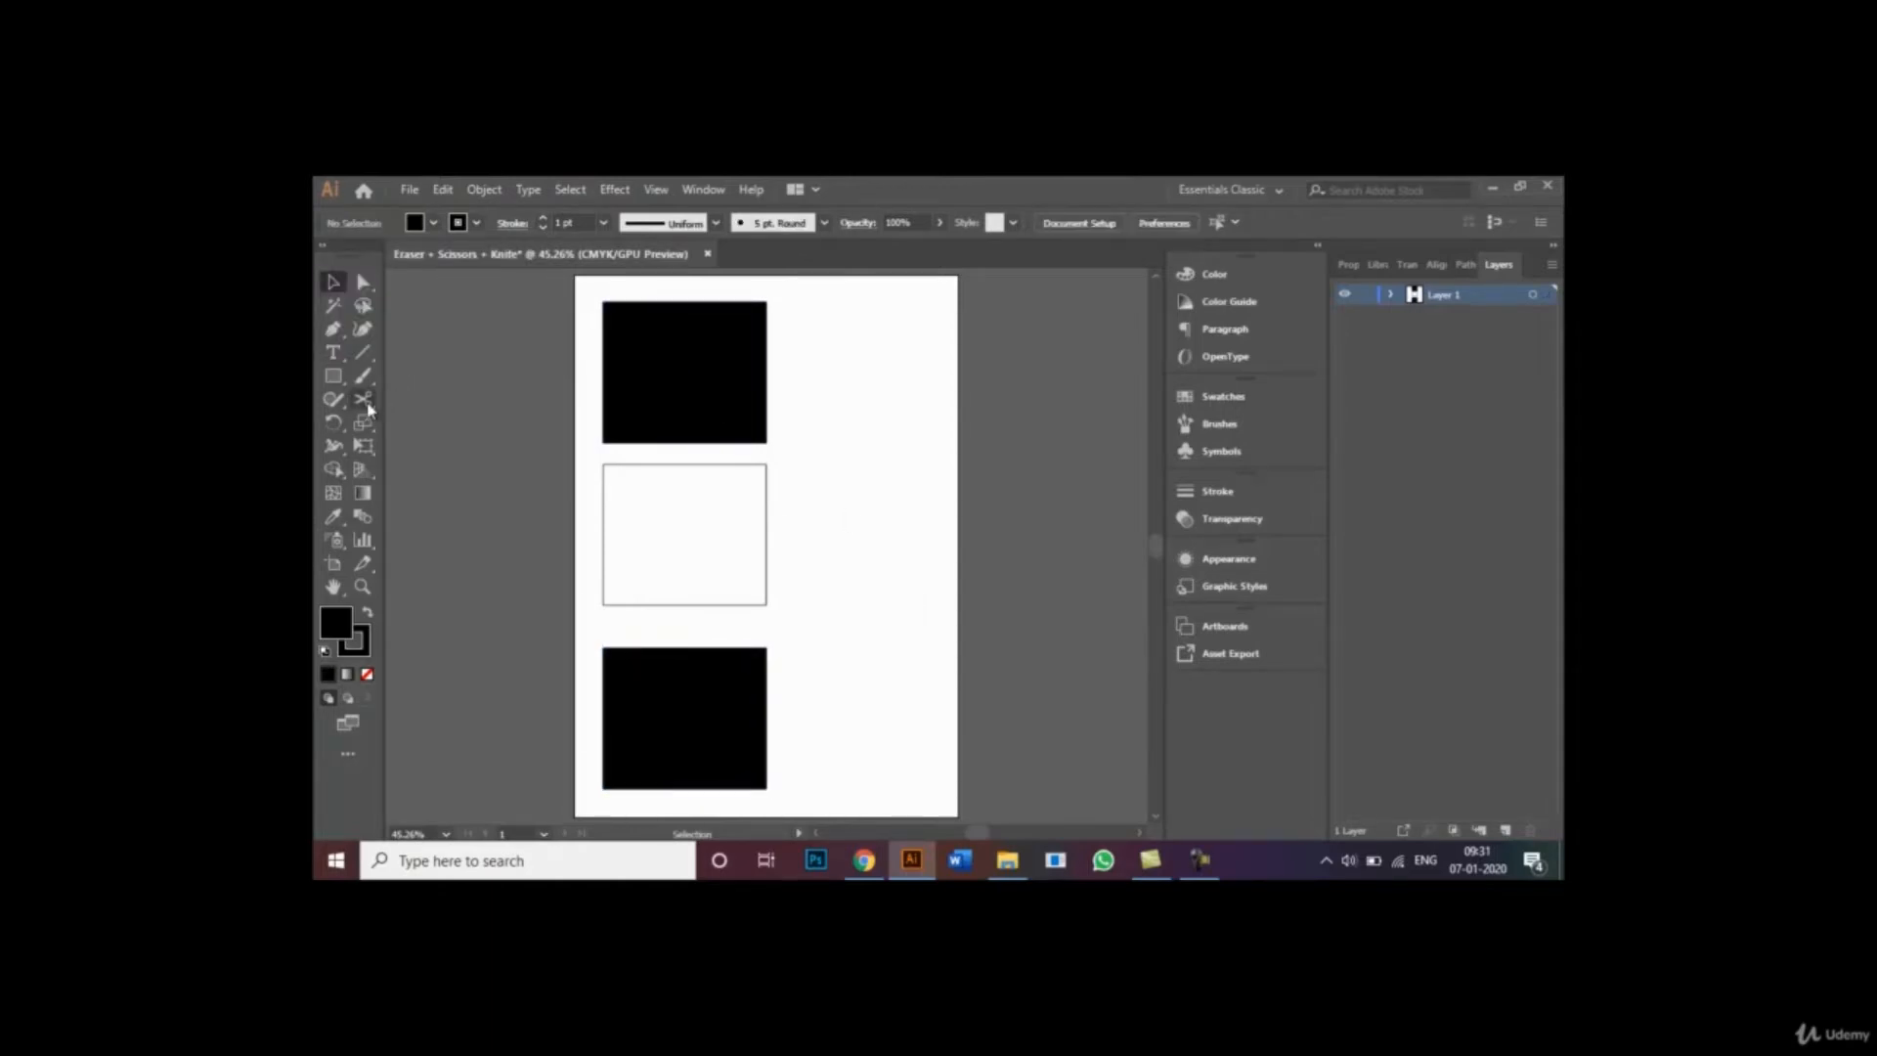
- Erase a vertical, a horizontal and three diagonal strips through the top black rectangle with the Eraser tool, then deselect the pieces
{"action": "left_click", "coordinate": [367, 403]}
{"action": "left_click", "coordinate": [369, 409]}
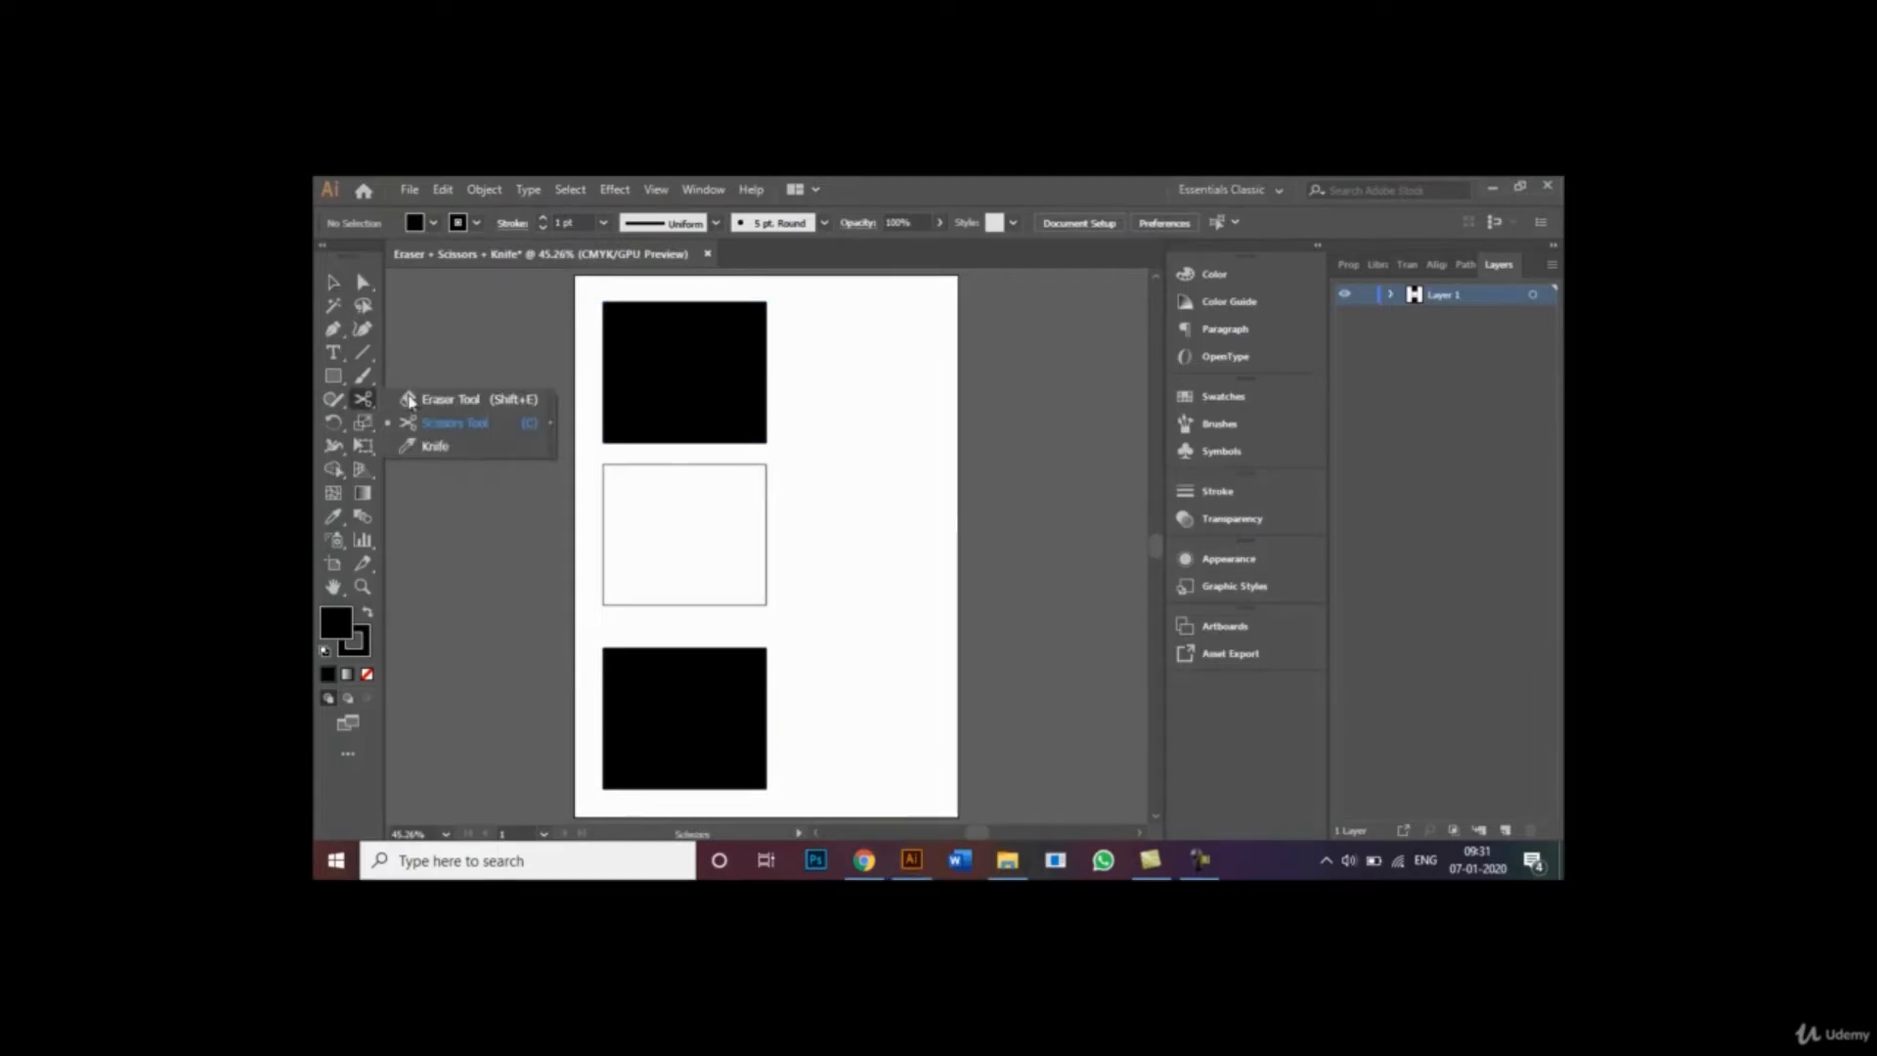
{"action": "left_click", "coordinate": [465, 401]}
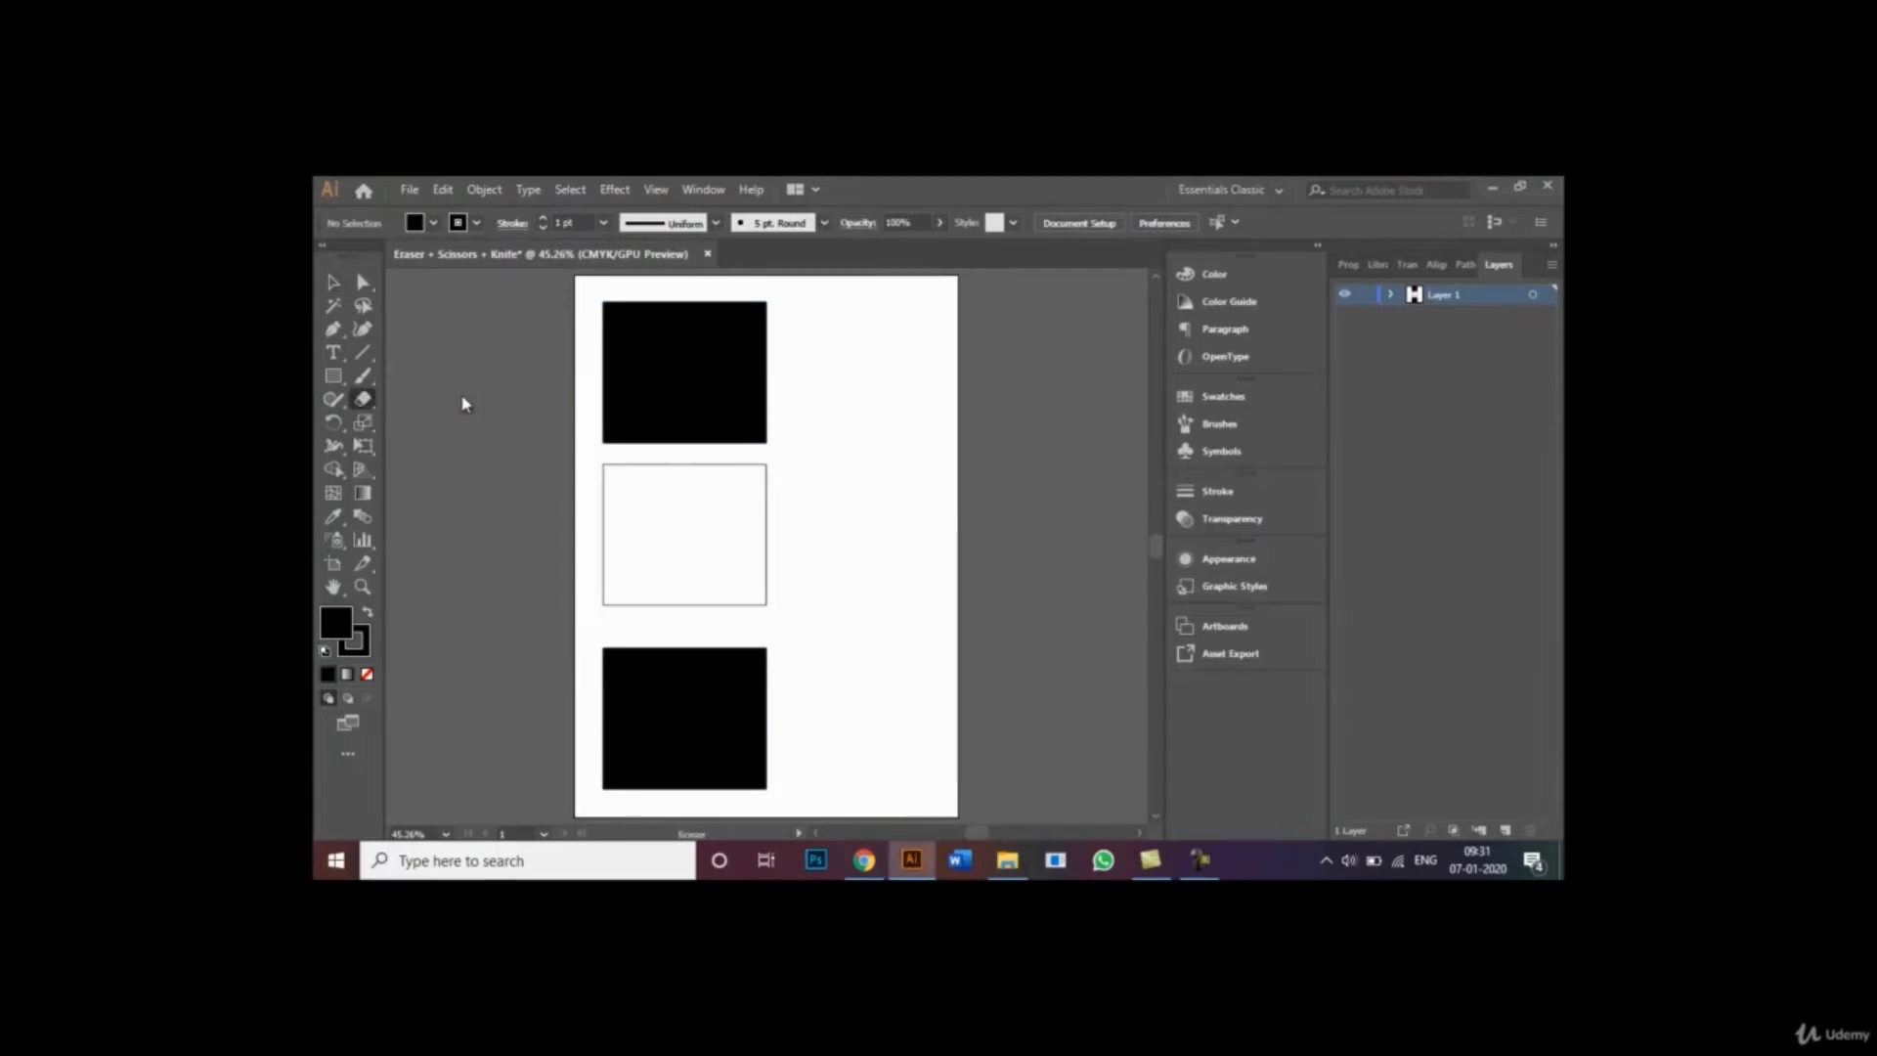
{"action": "left_click", "coordinate": [333, 282]}
{"action": "left_click", "coordinate": [668, 381]}
{"action": "left_click", "coordinate": [668, 381]}
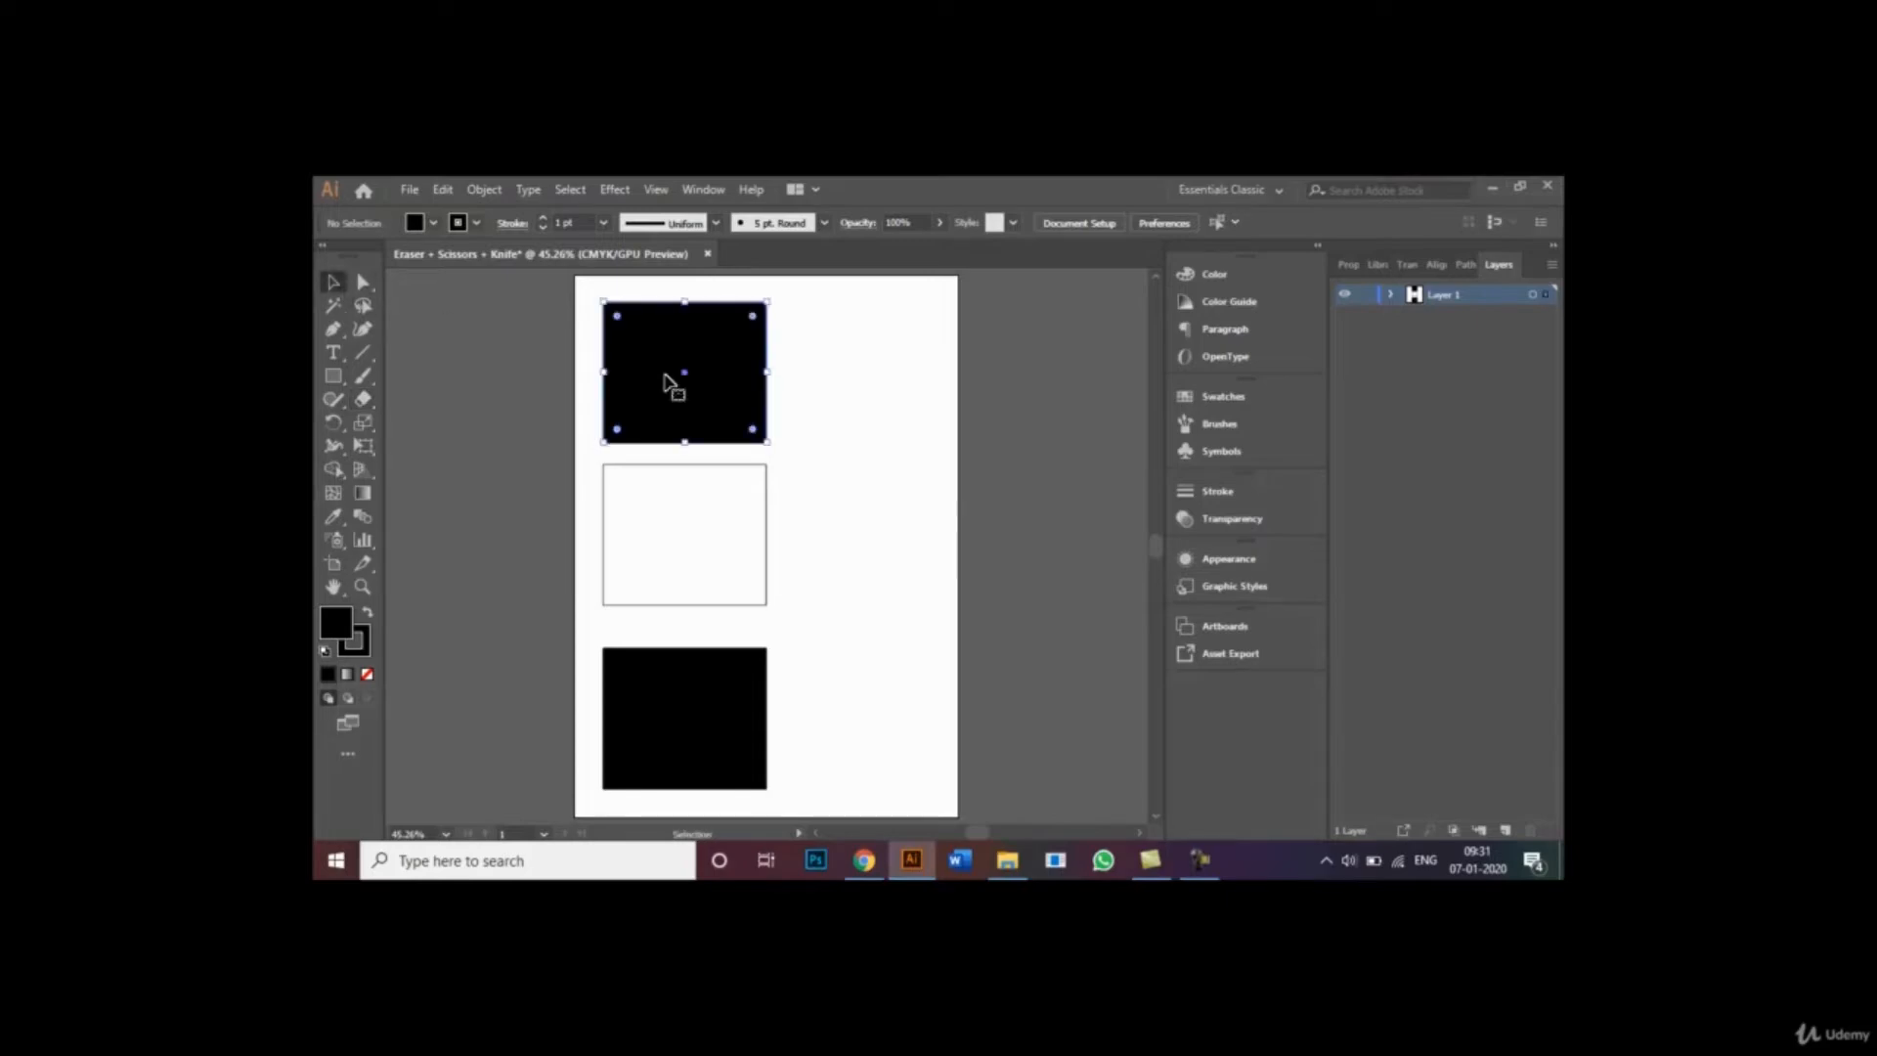
{"action": "left_click", "coordinate": [362, 399]}
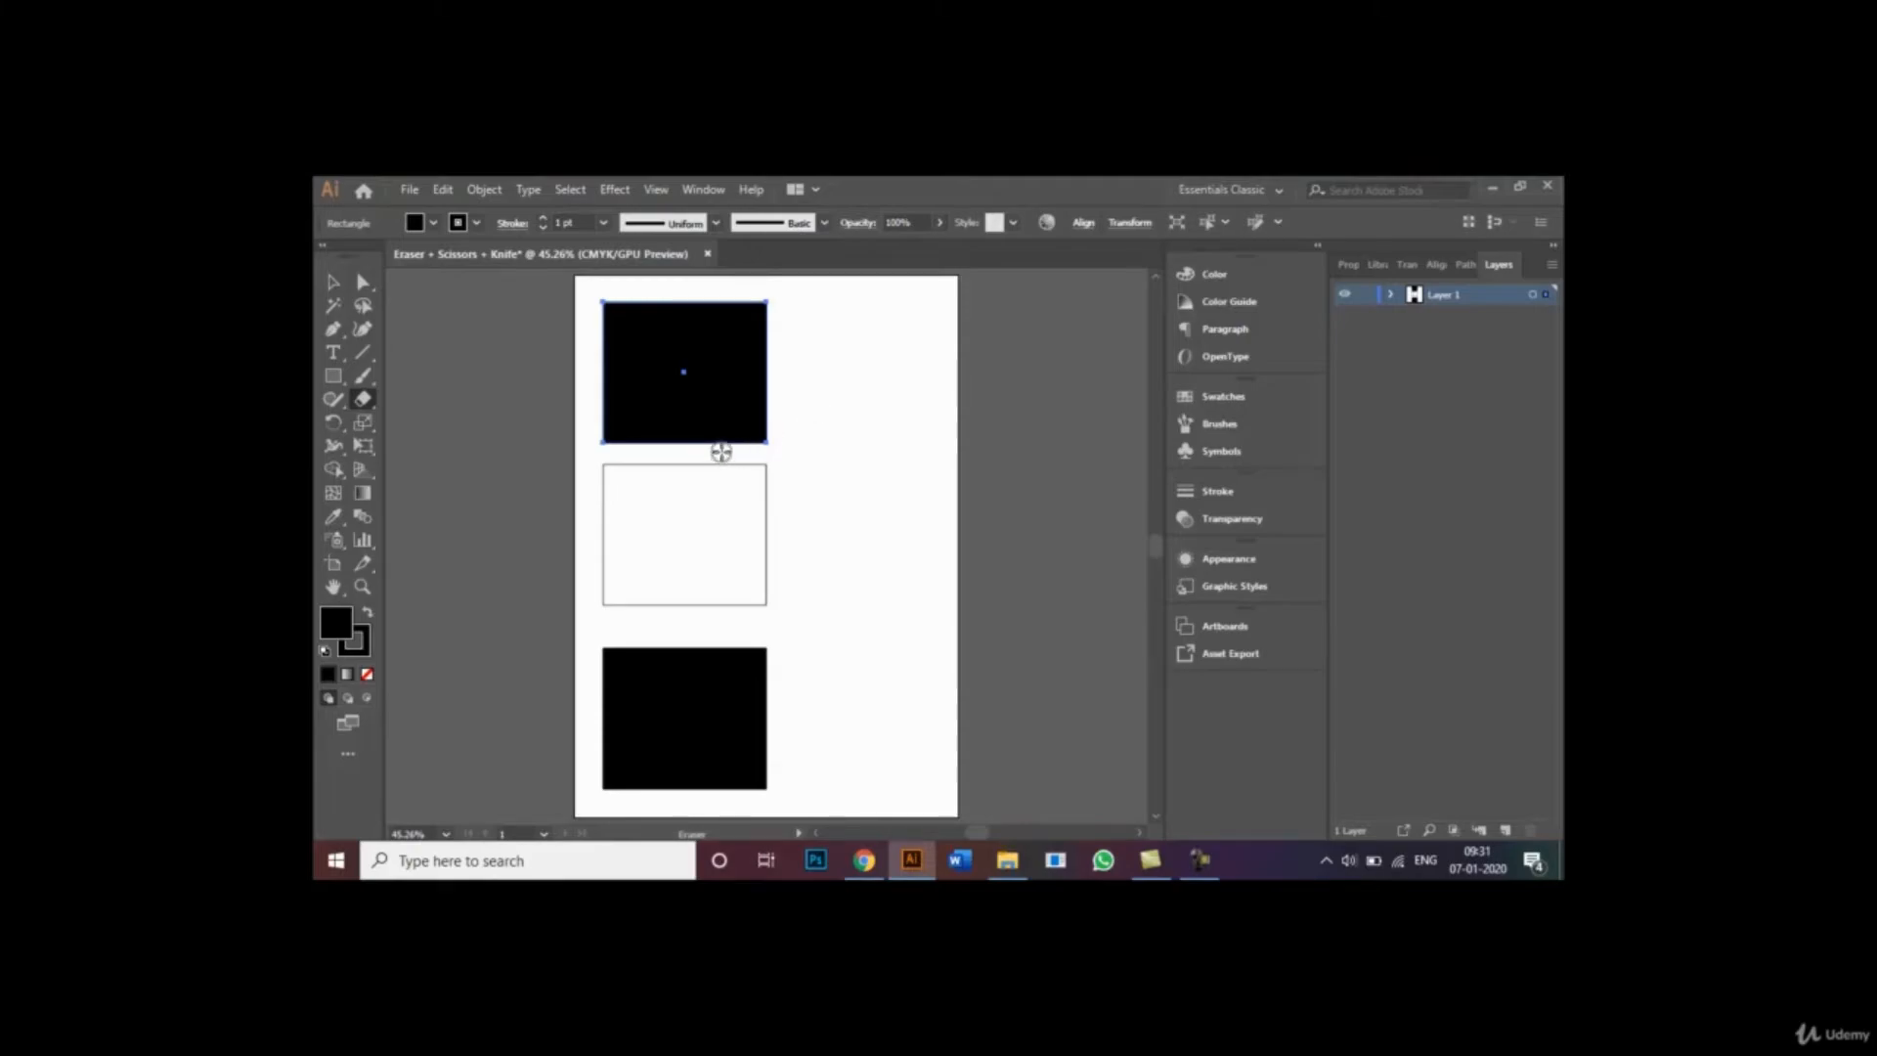
{"action": "left_click_drag", "start_coordinate": [721, 452], "coordinate": [695, 285]}
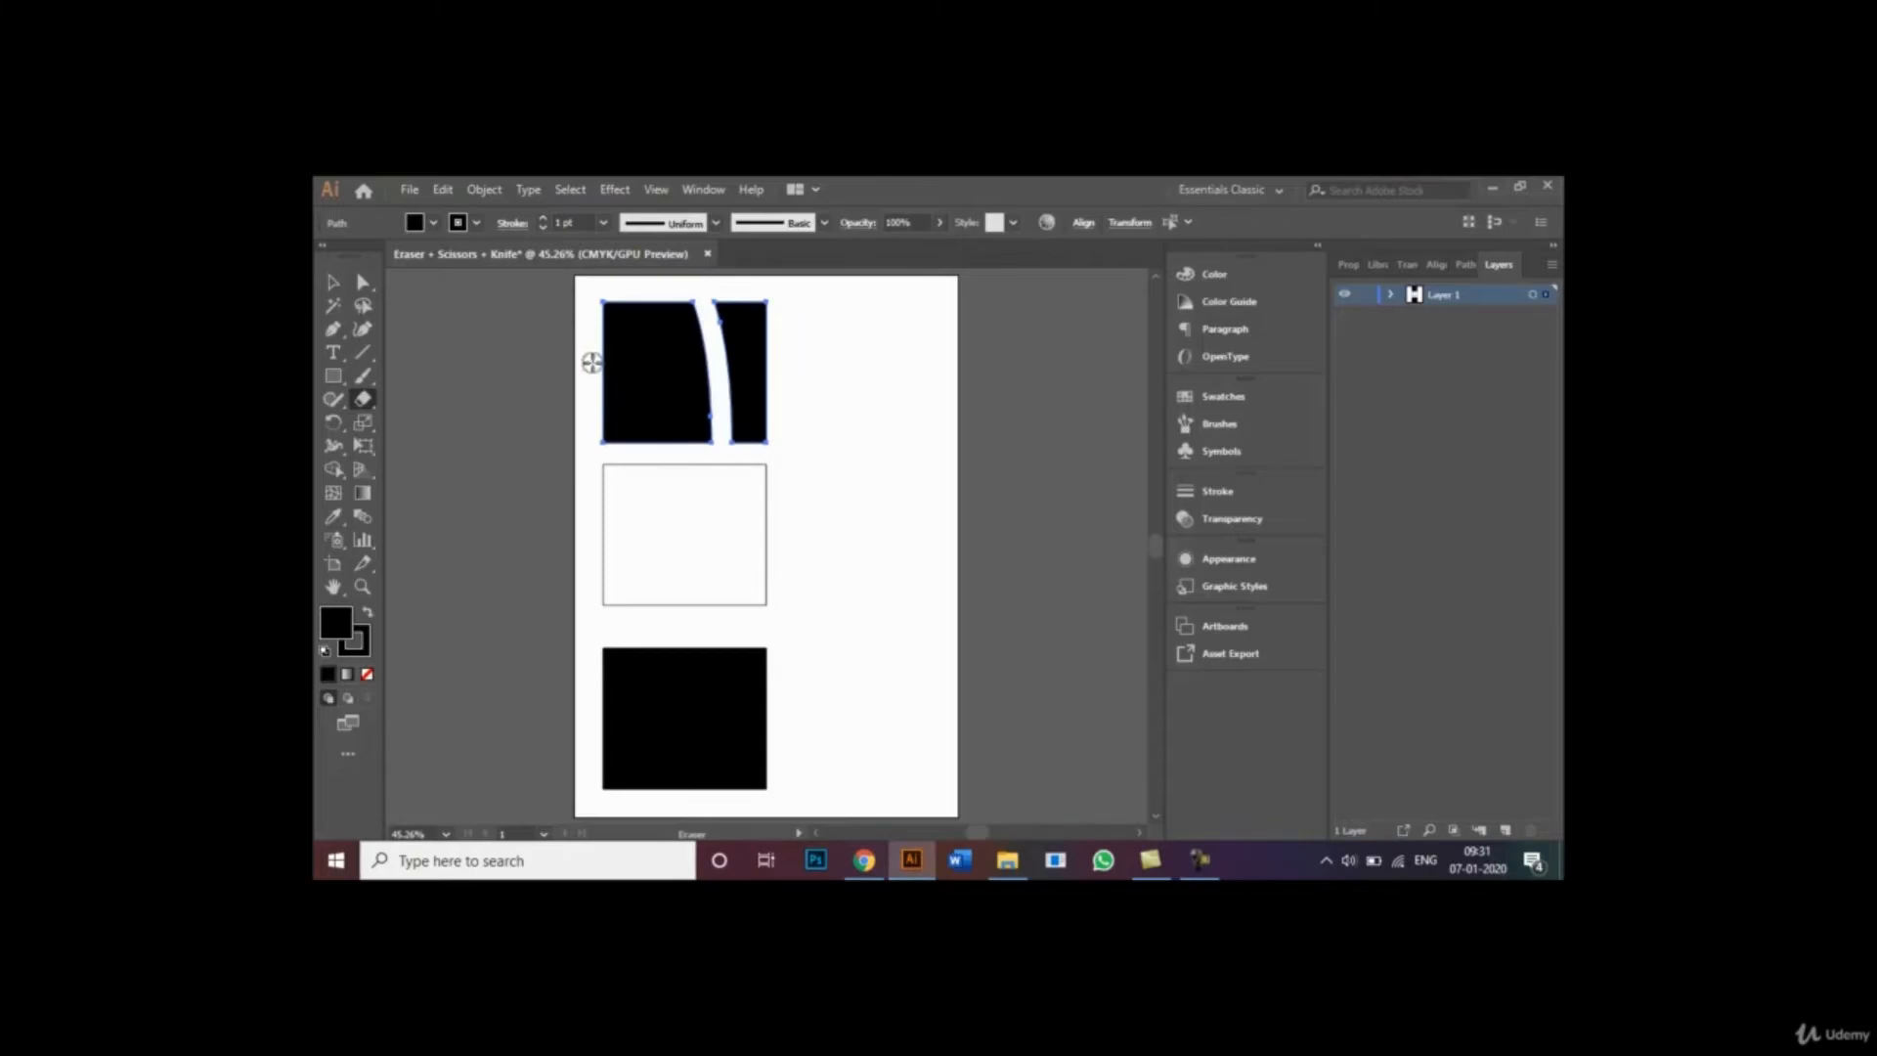
{"action": "left_click_drag", "start_coordinate": [592, 363], "coordinate": [797, 375]}
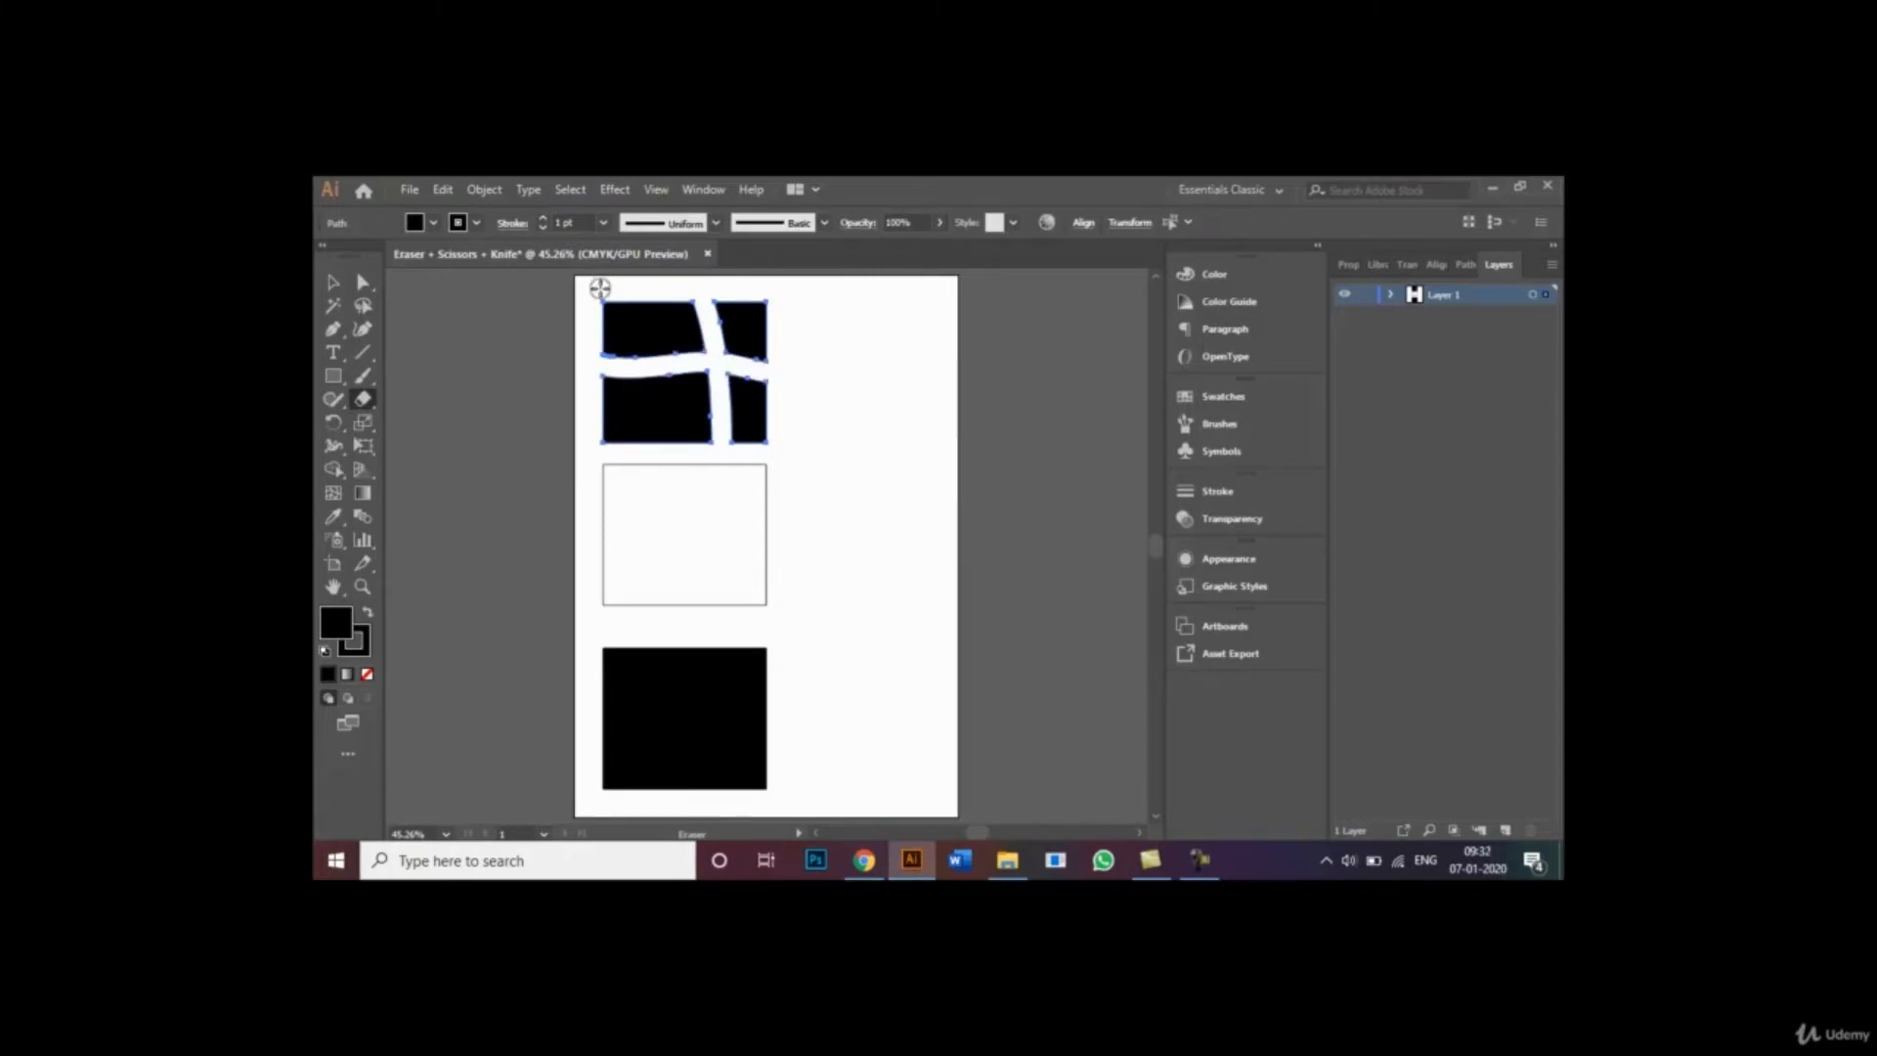
{"action": "left_click_drag", "start_coordinate": [599, 287], "coordinate": [661, 360]}
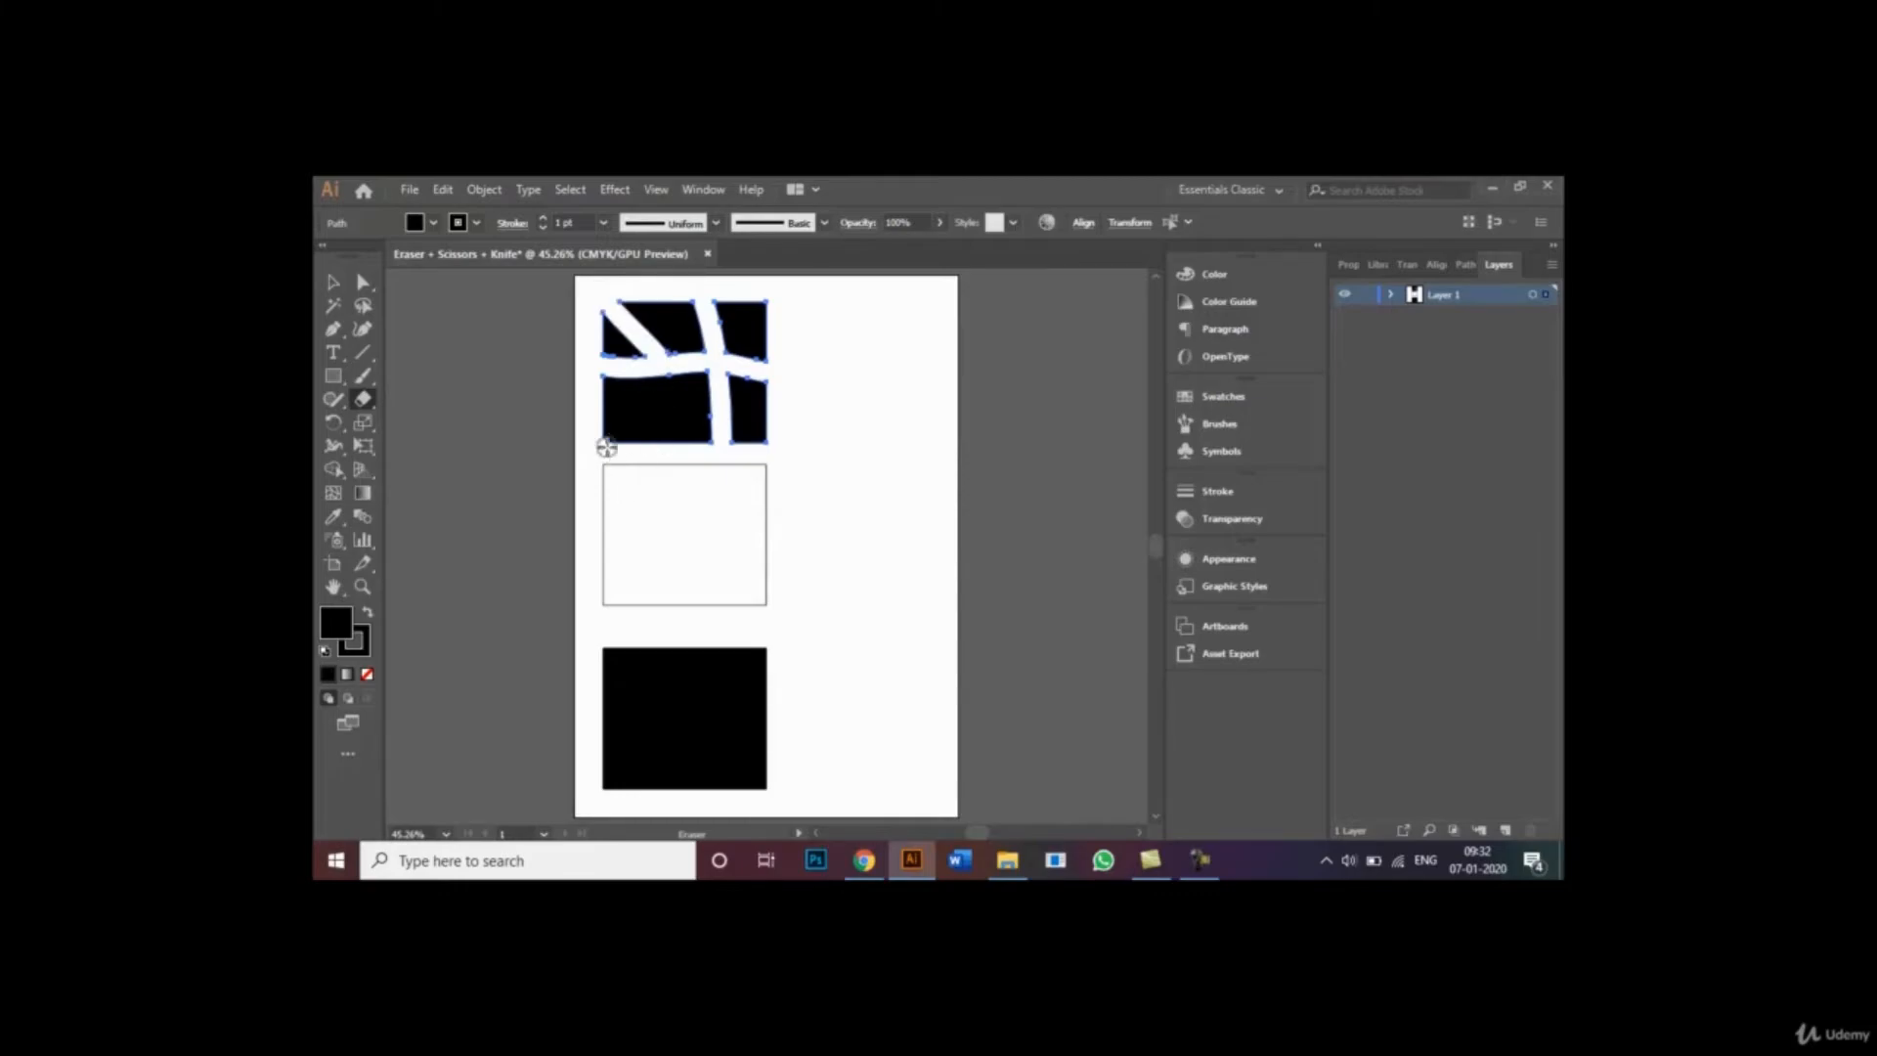
{"action": "mouse_move", "coordinate": [606, 447]}
{"action": "left_mouse_down"}
{"action": "mouse_move", "coordinate": [709, 370]}
{"action": "mouse_move", "coordinate": [765, 364]}
{"action": "left_mouse_up"}
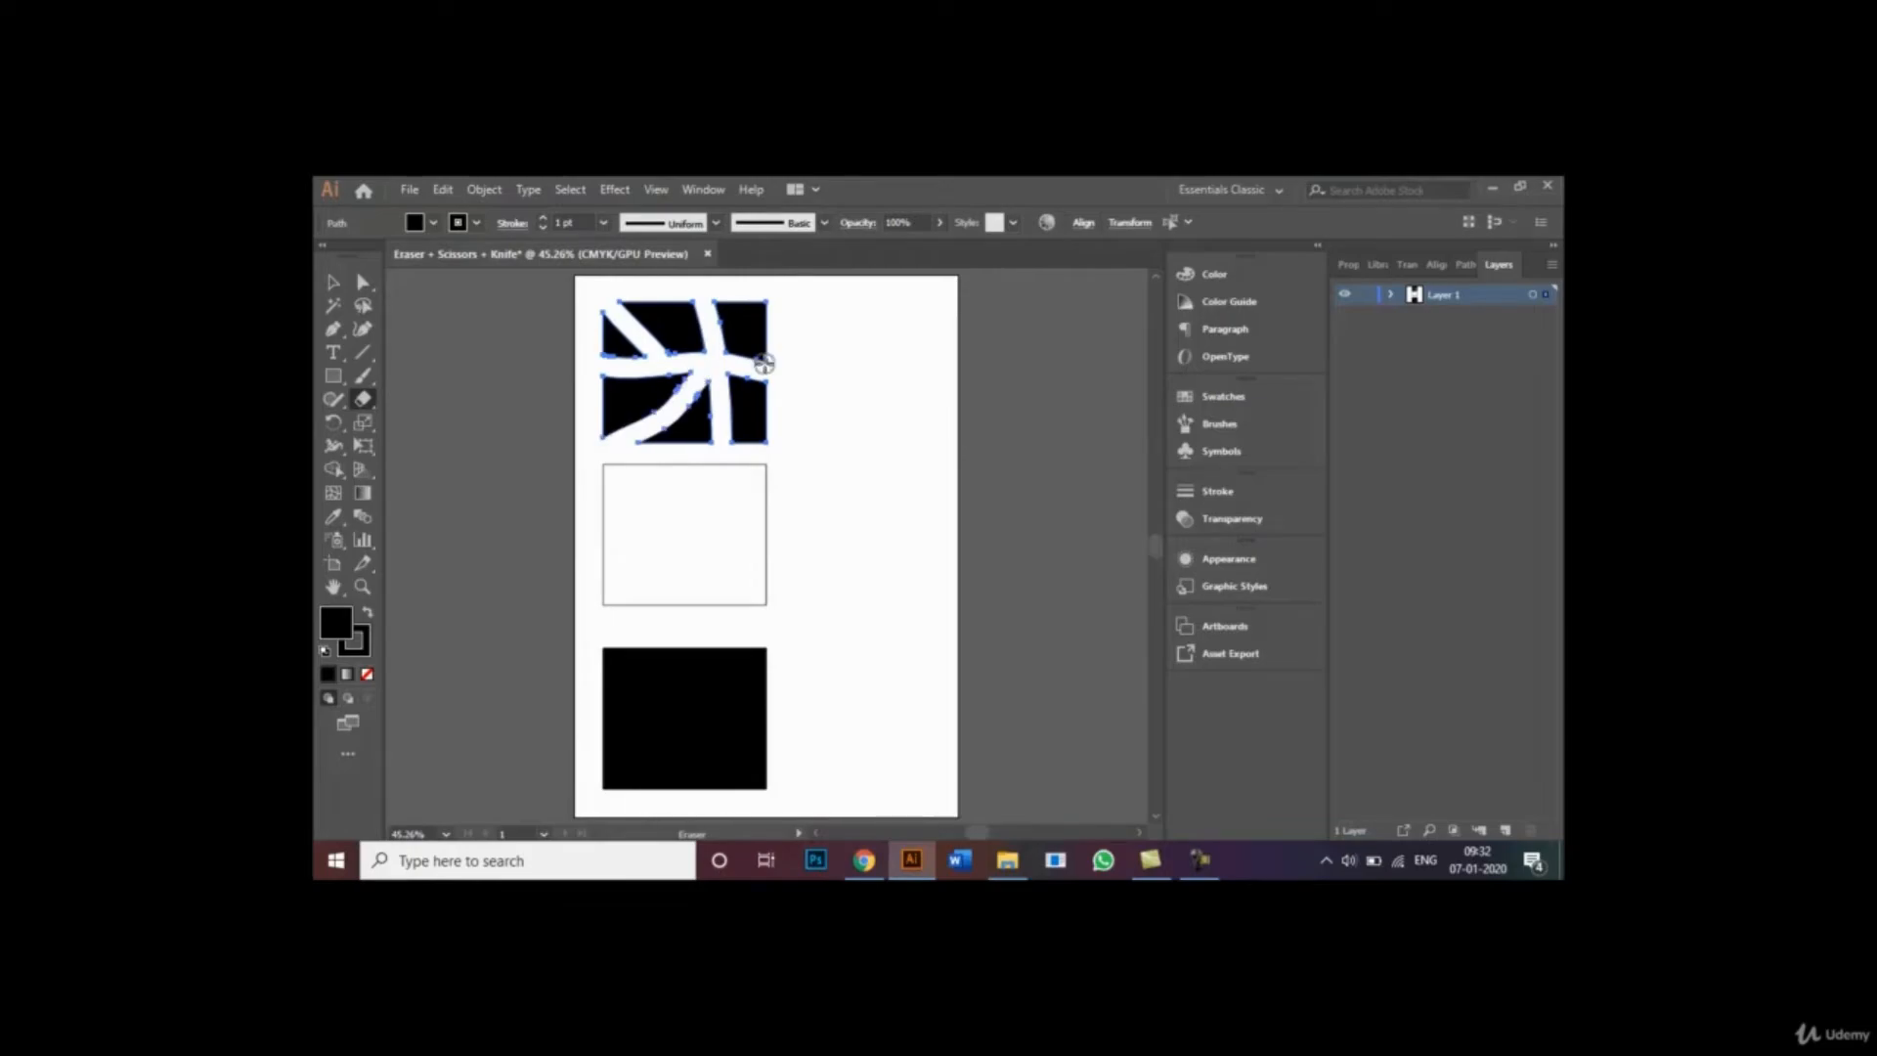
{"action": "left_click_drag", "start_coordinate": [771, 289], "coordinate": [722, 352]}
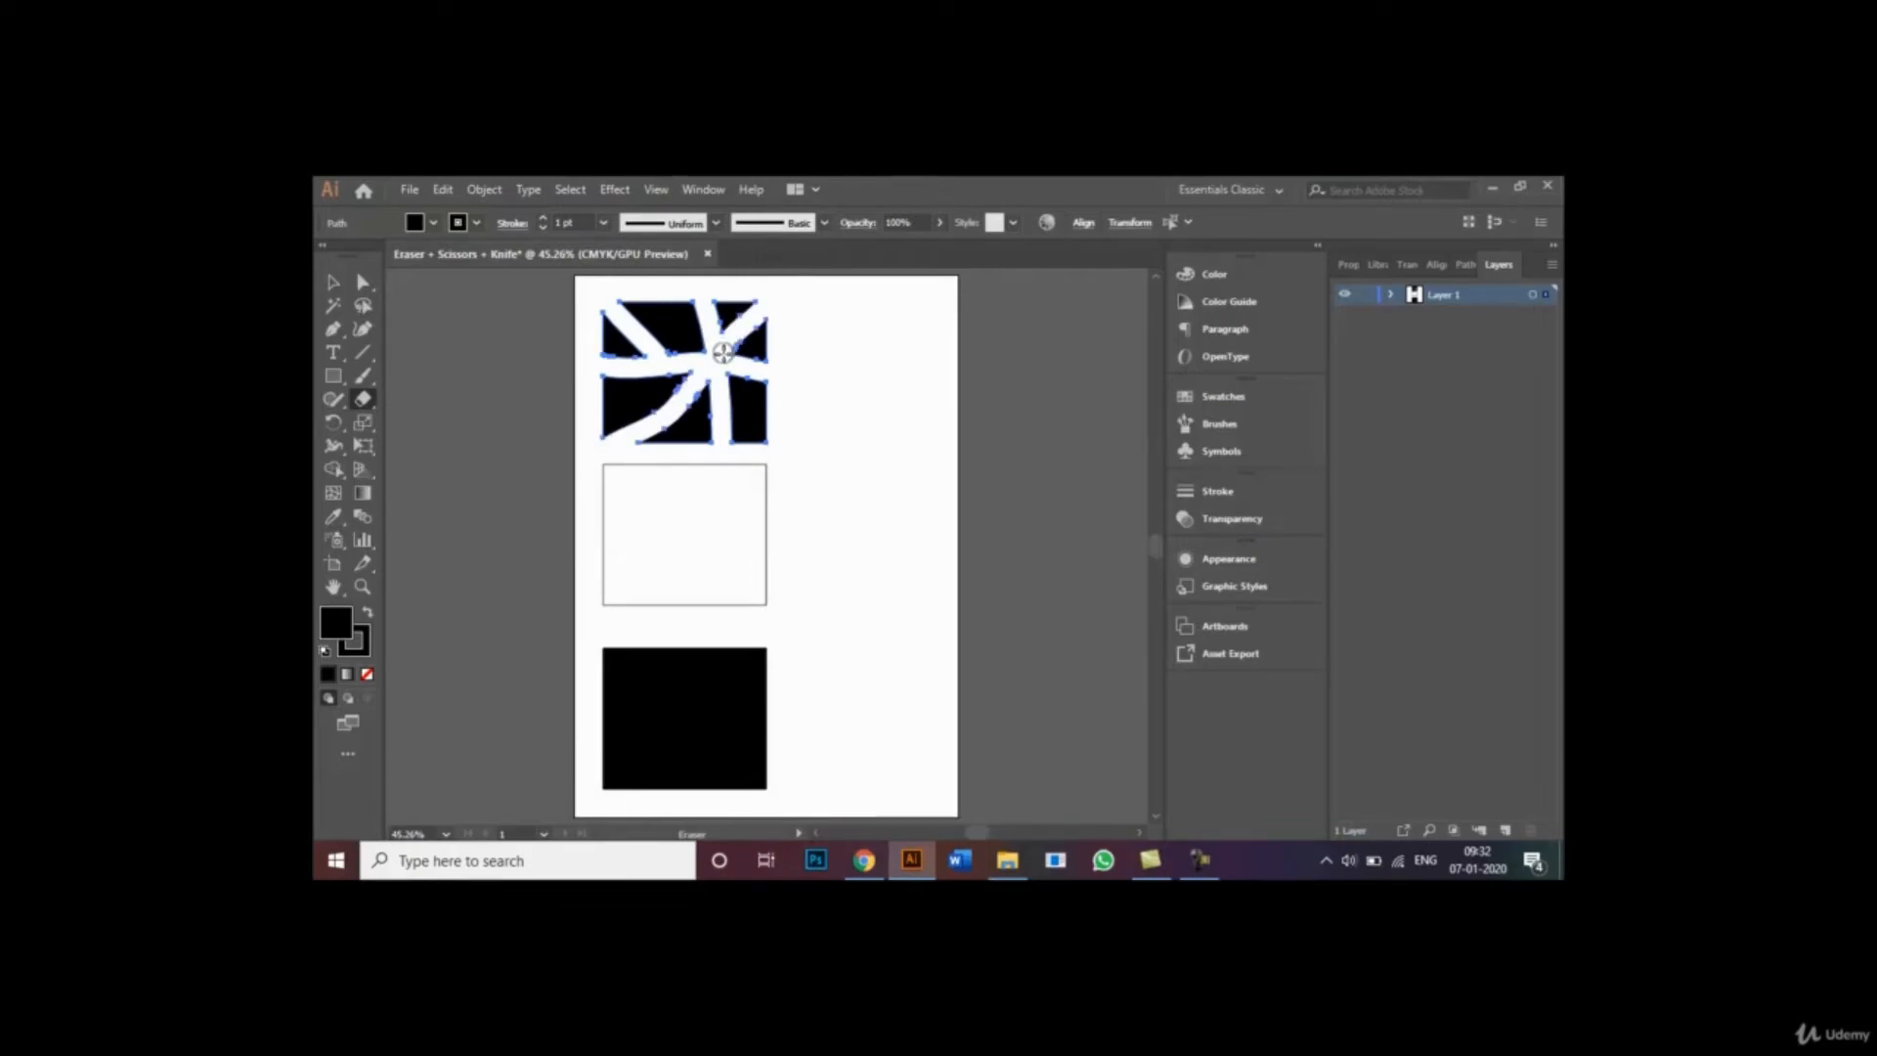
{"action": "left_click", "coordinate": [337, 284]}
{"action": "left_click", "coordinate": [843, 479]}
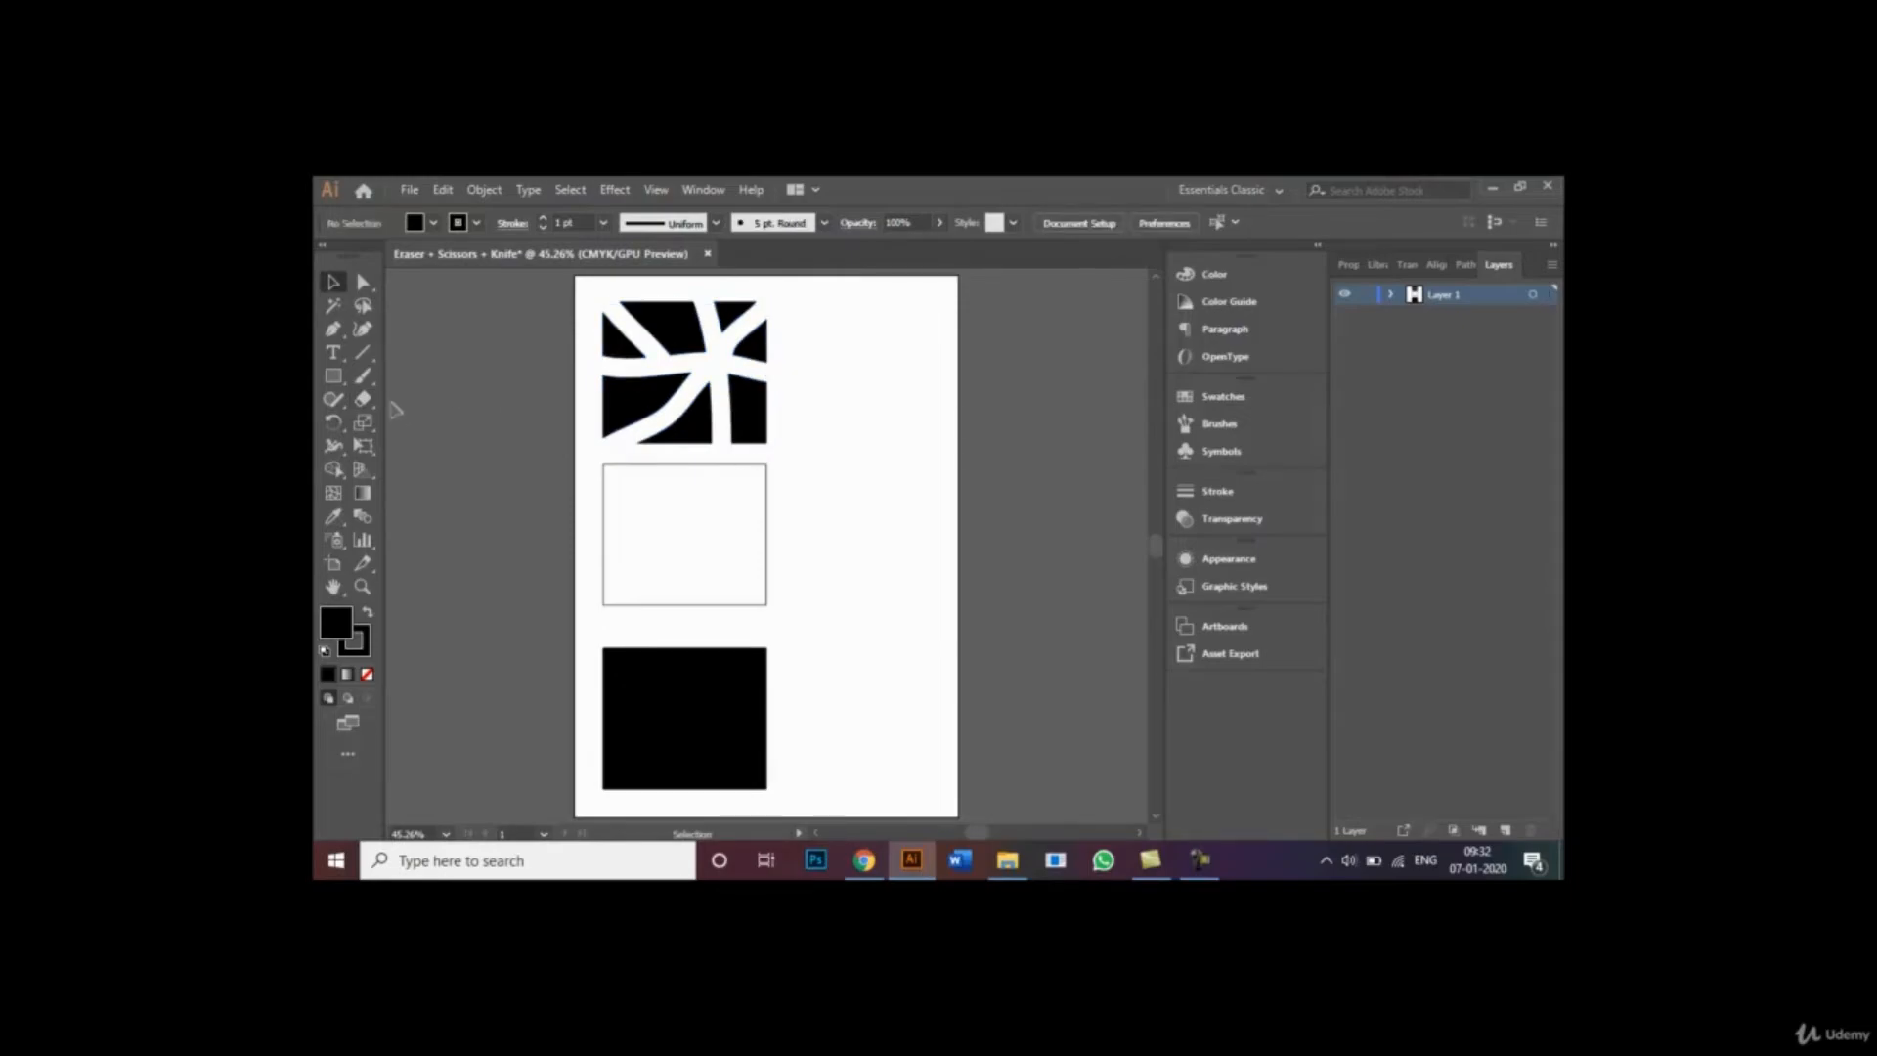
- Cut the top edge of the middle outlined rectangle at five spaced points with the Scissors tool
{"action": "left_click", "coordinate": [365, 405]}
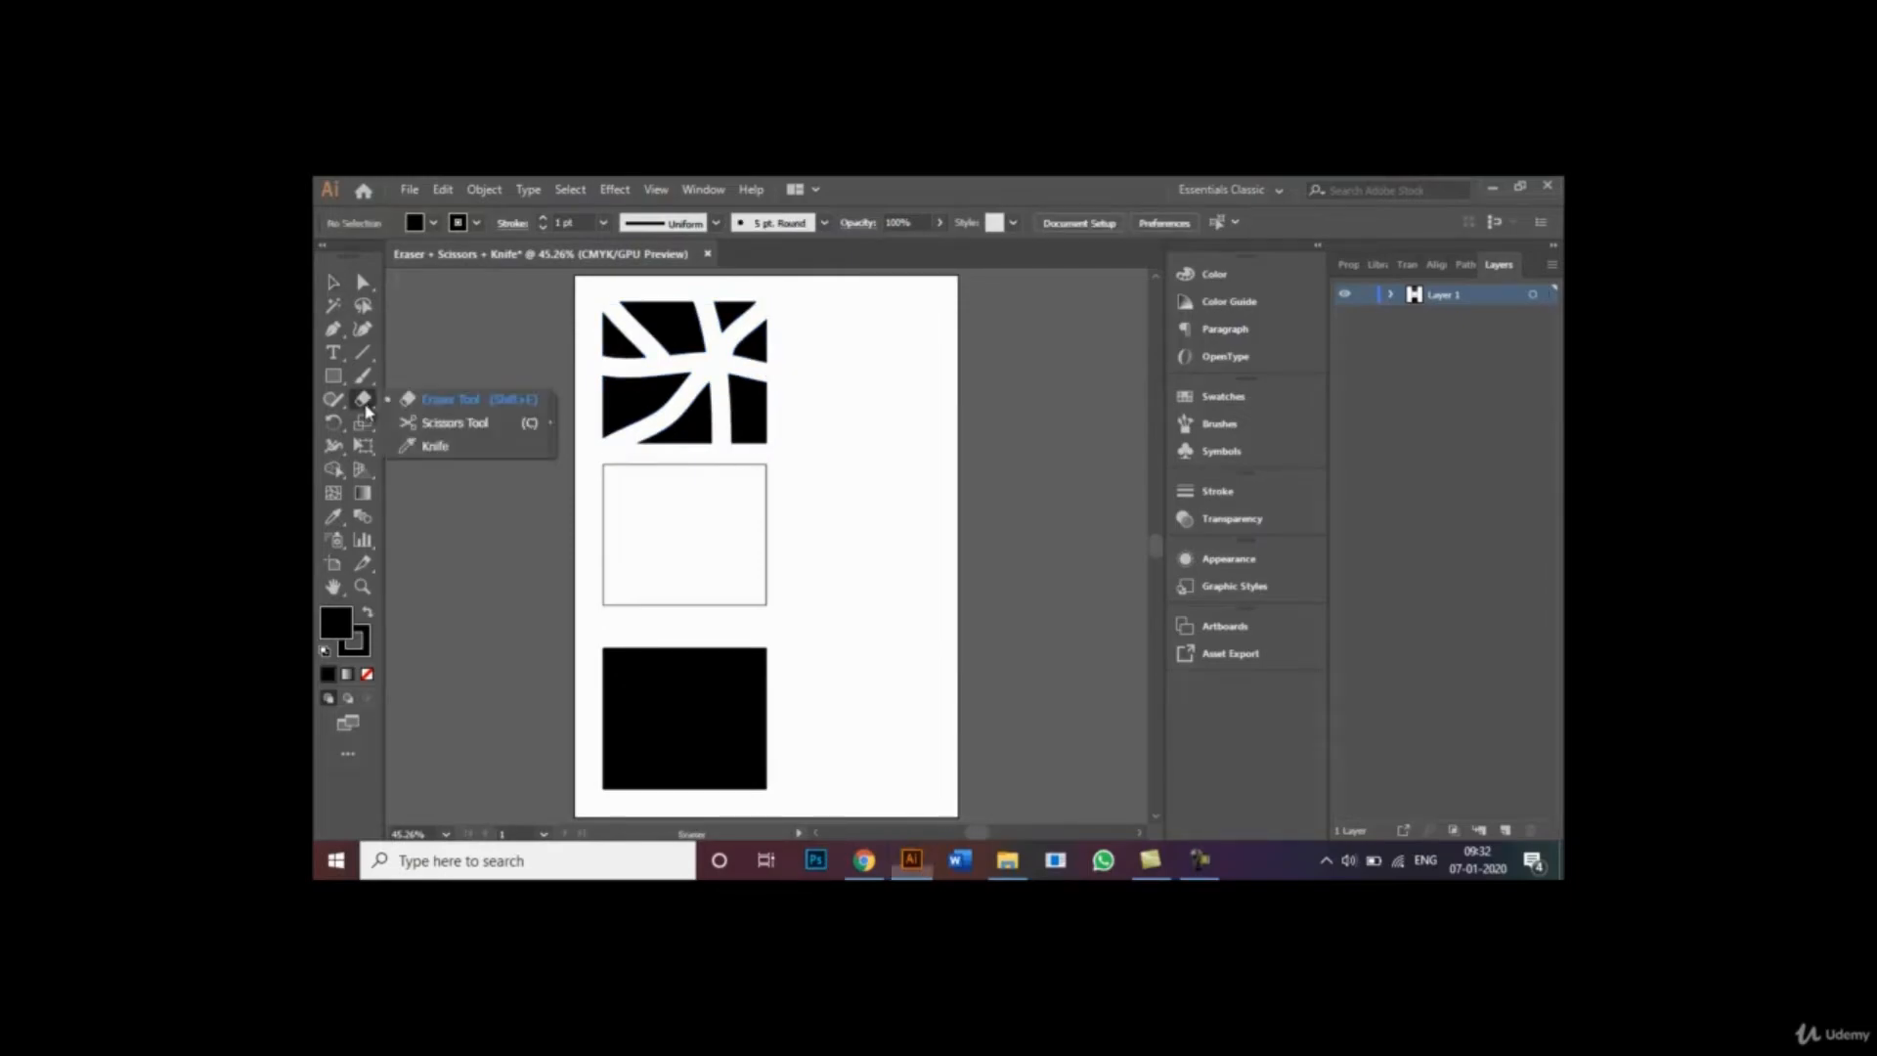
{"action": "left_click", "coordinate": [331, 279]}
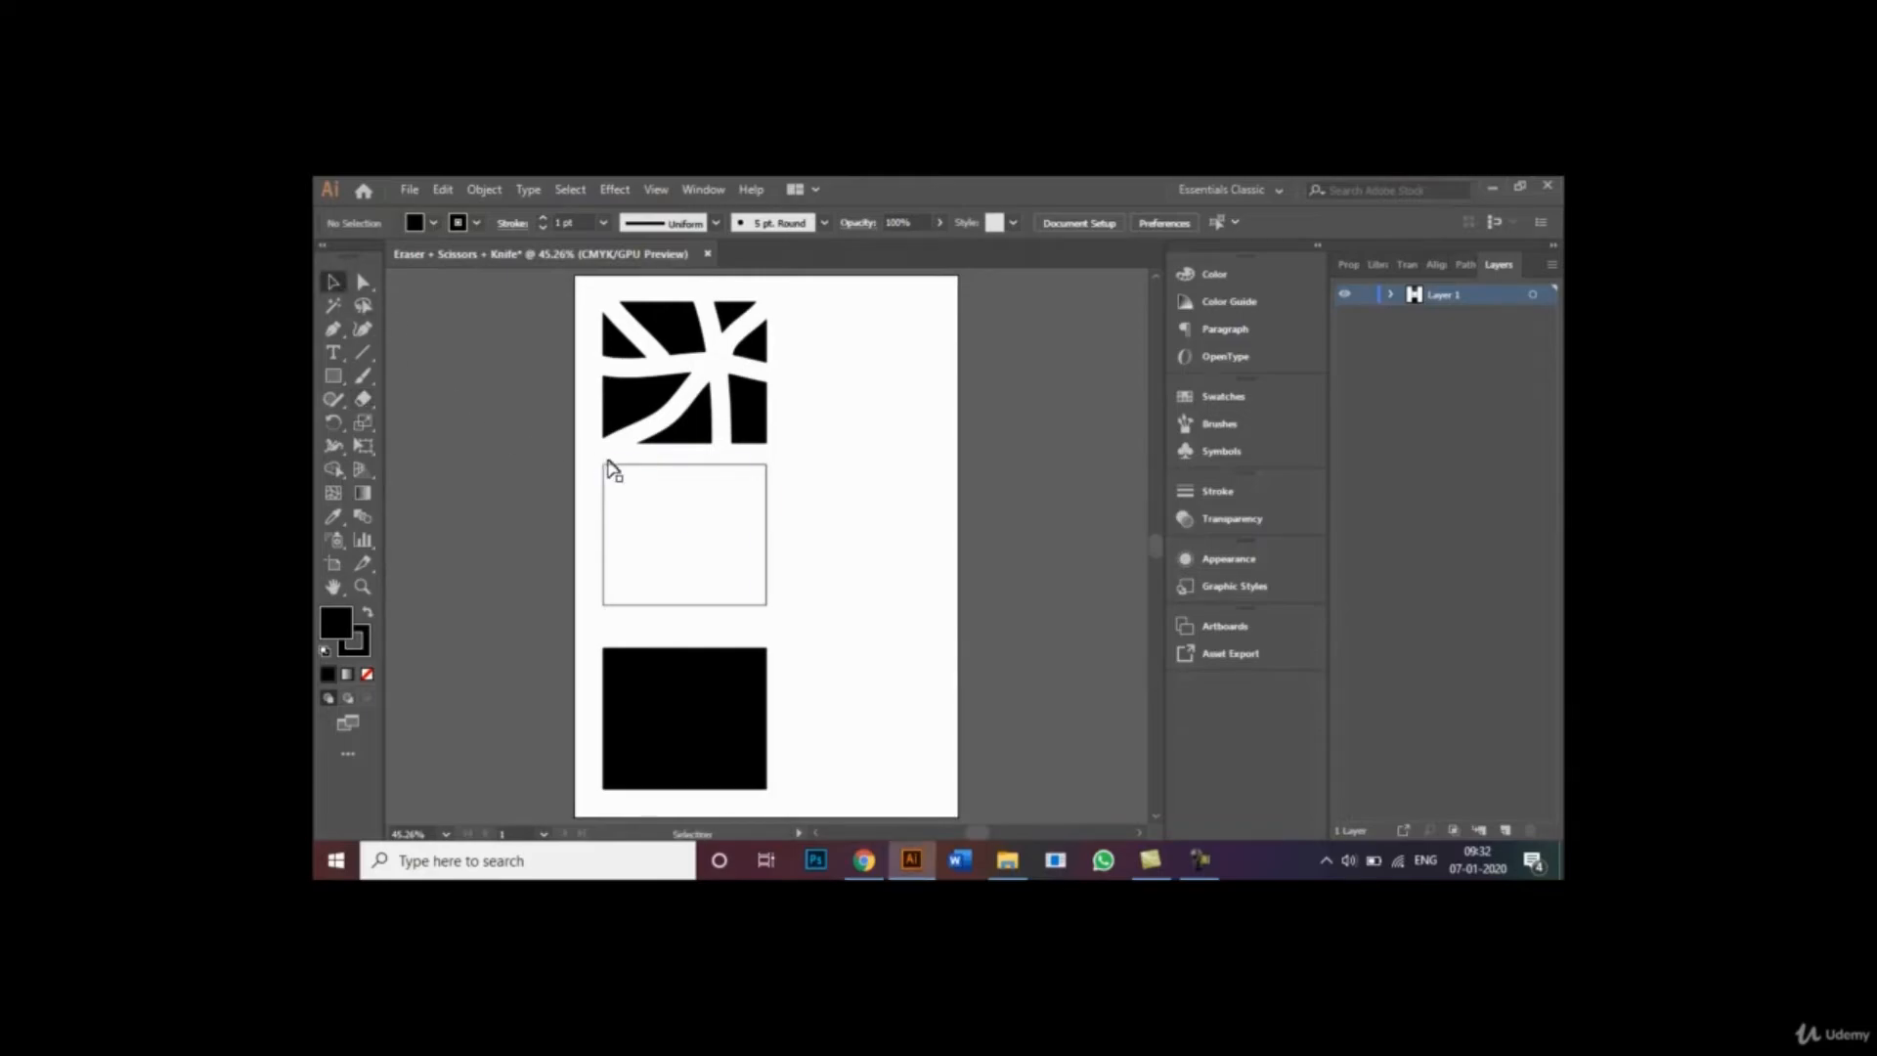
{"action": "left_click", "coordinate": [607, 468]}
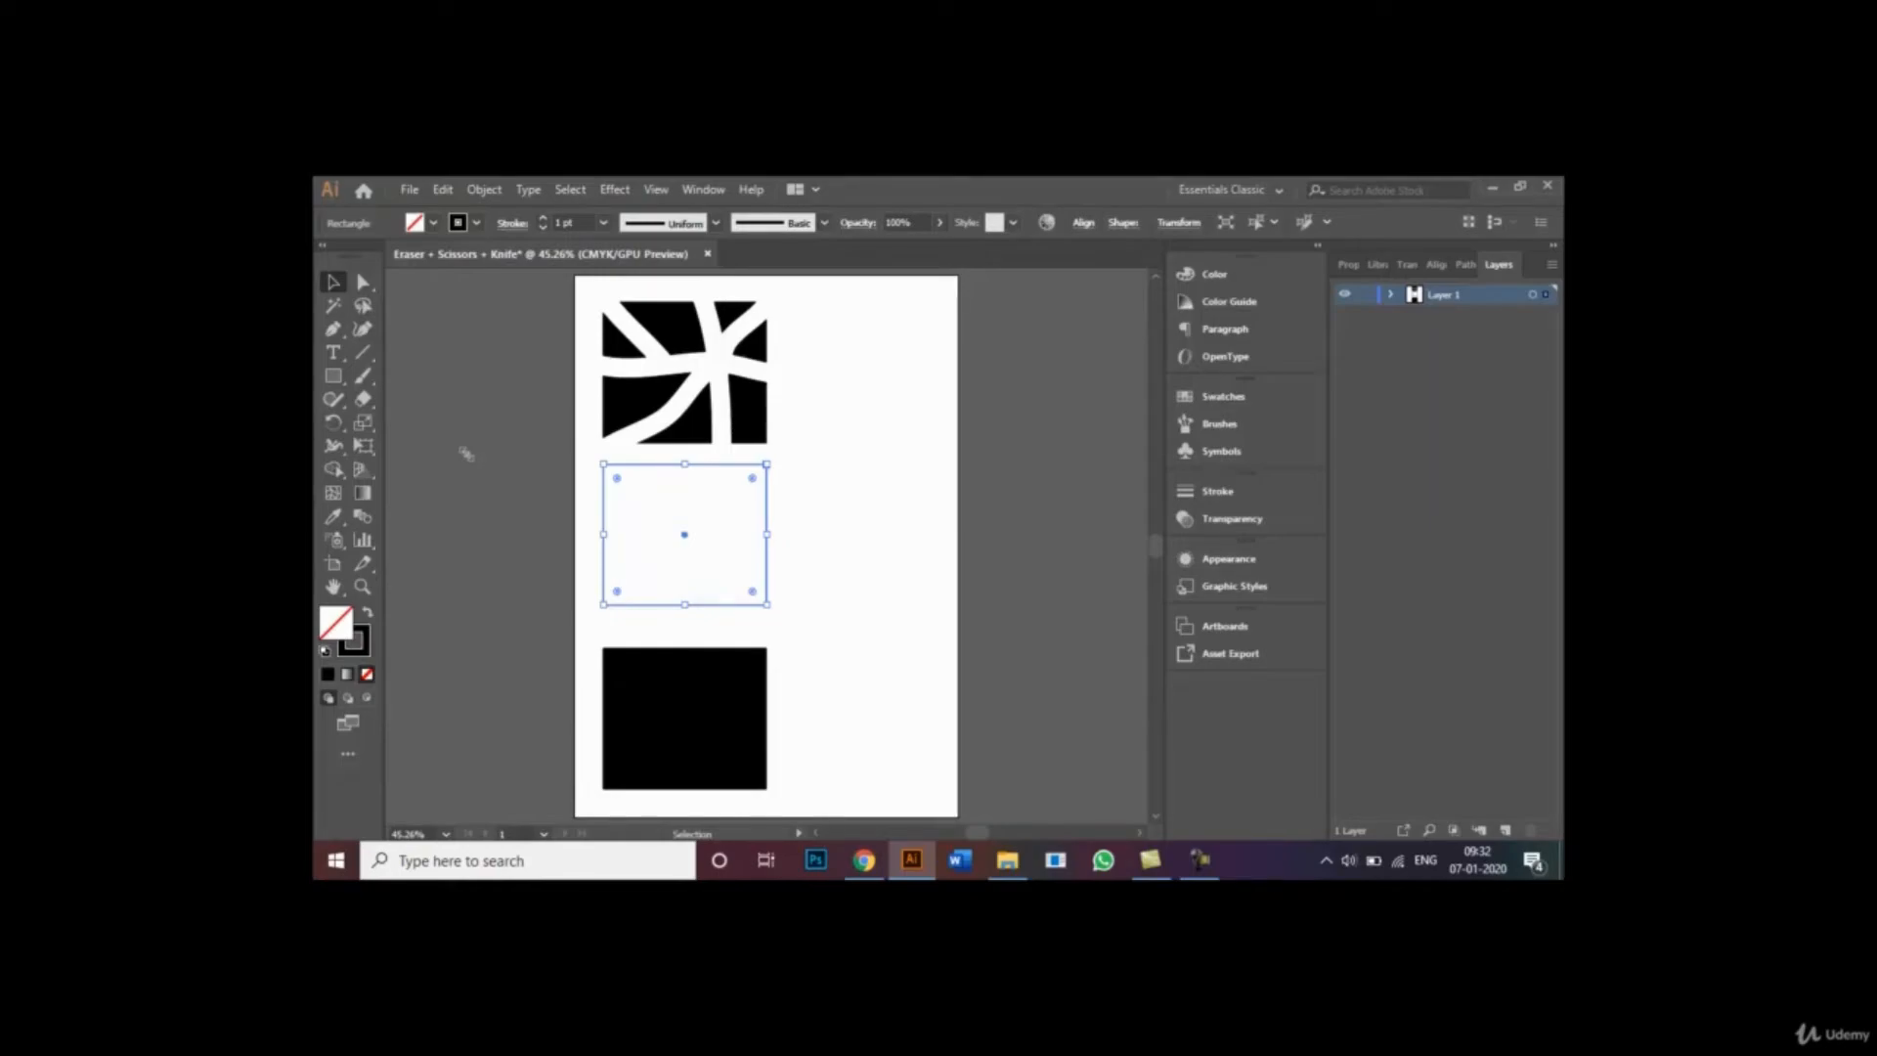
{"action": "key", "text": "ctrl+1"}
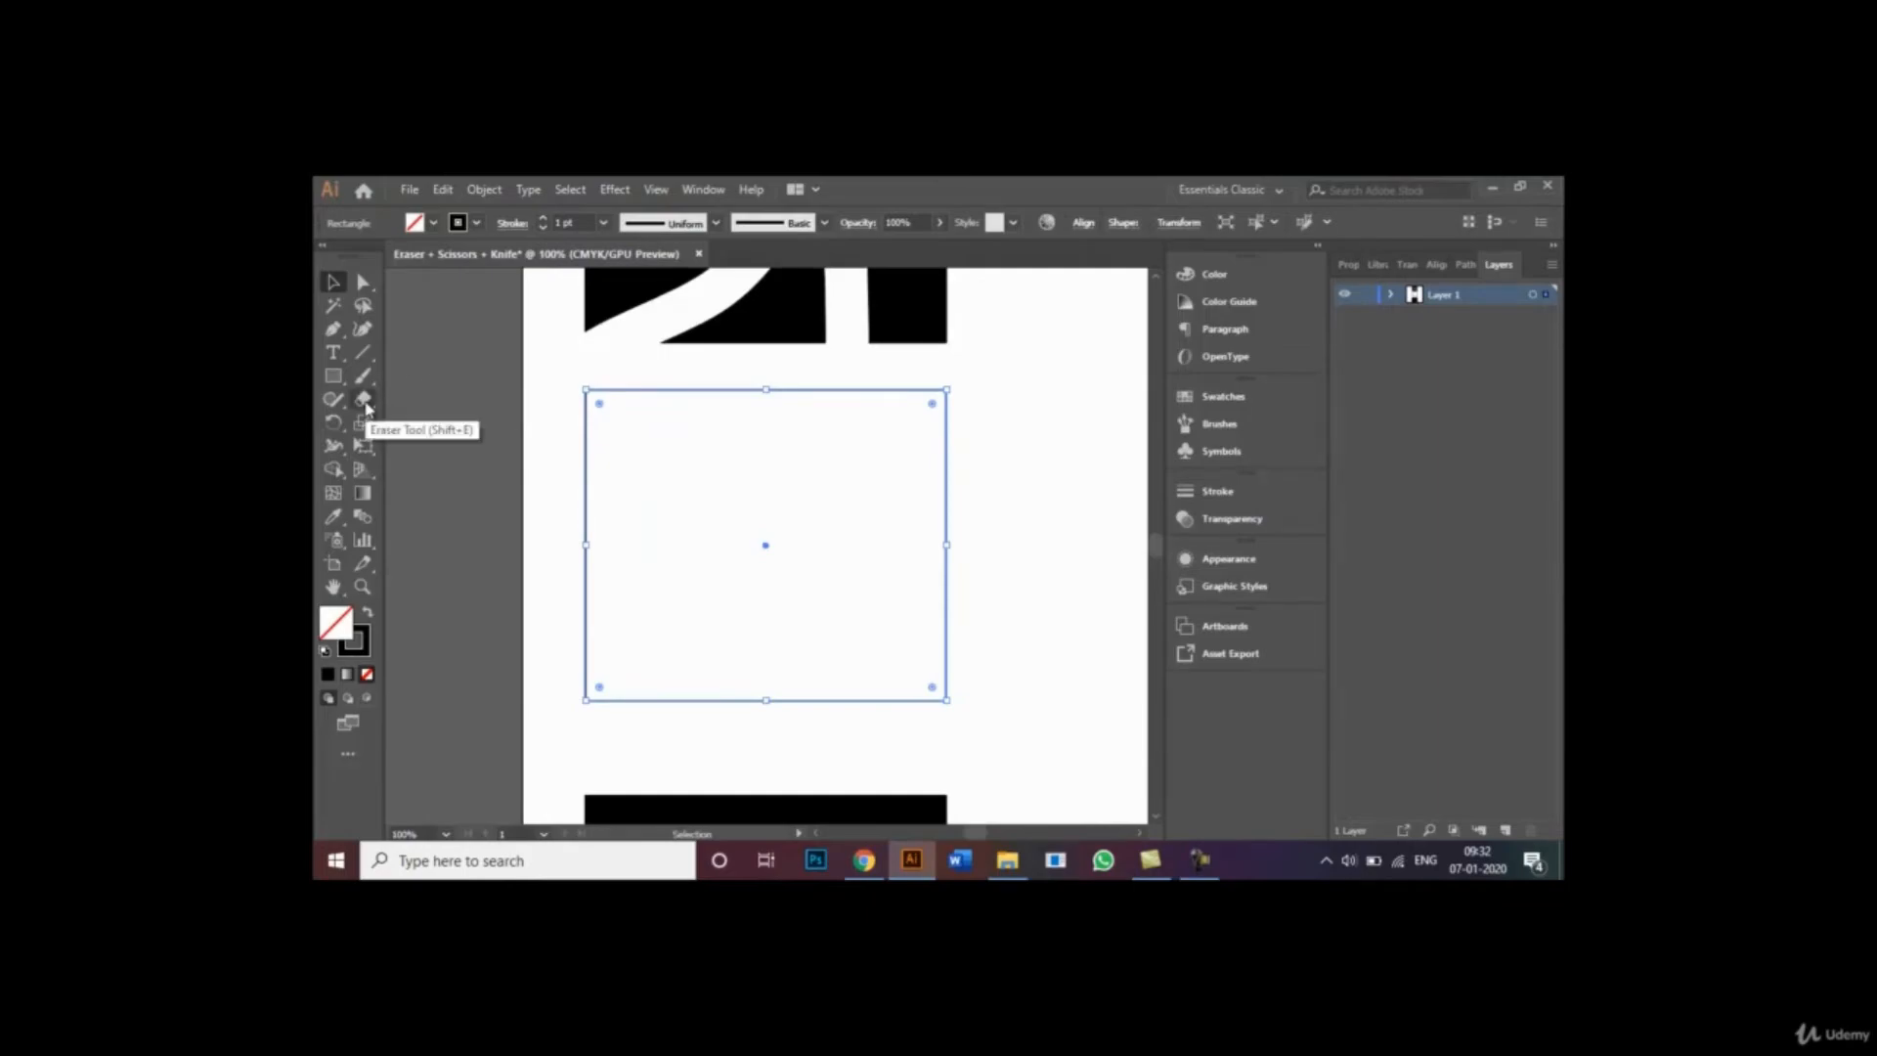
{"action": "left_click", "coordinate": [366, 409]}
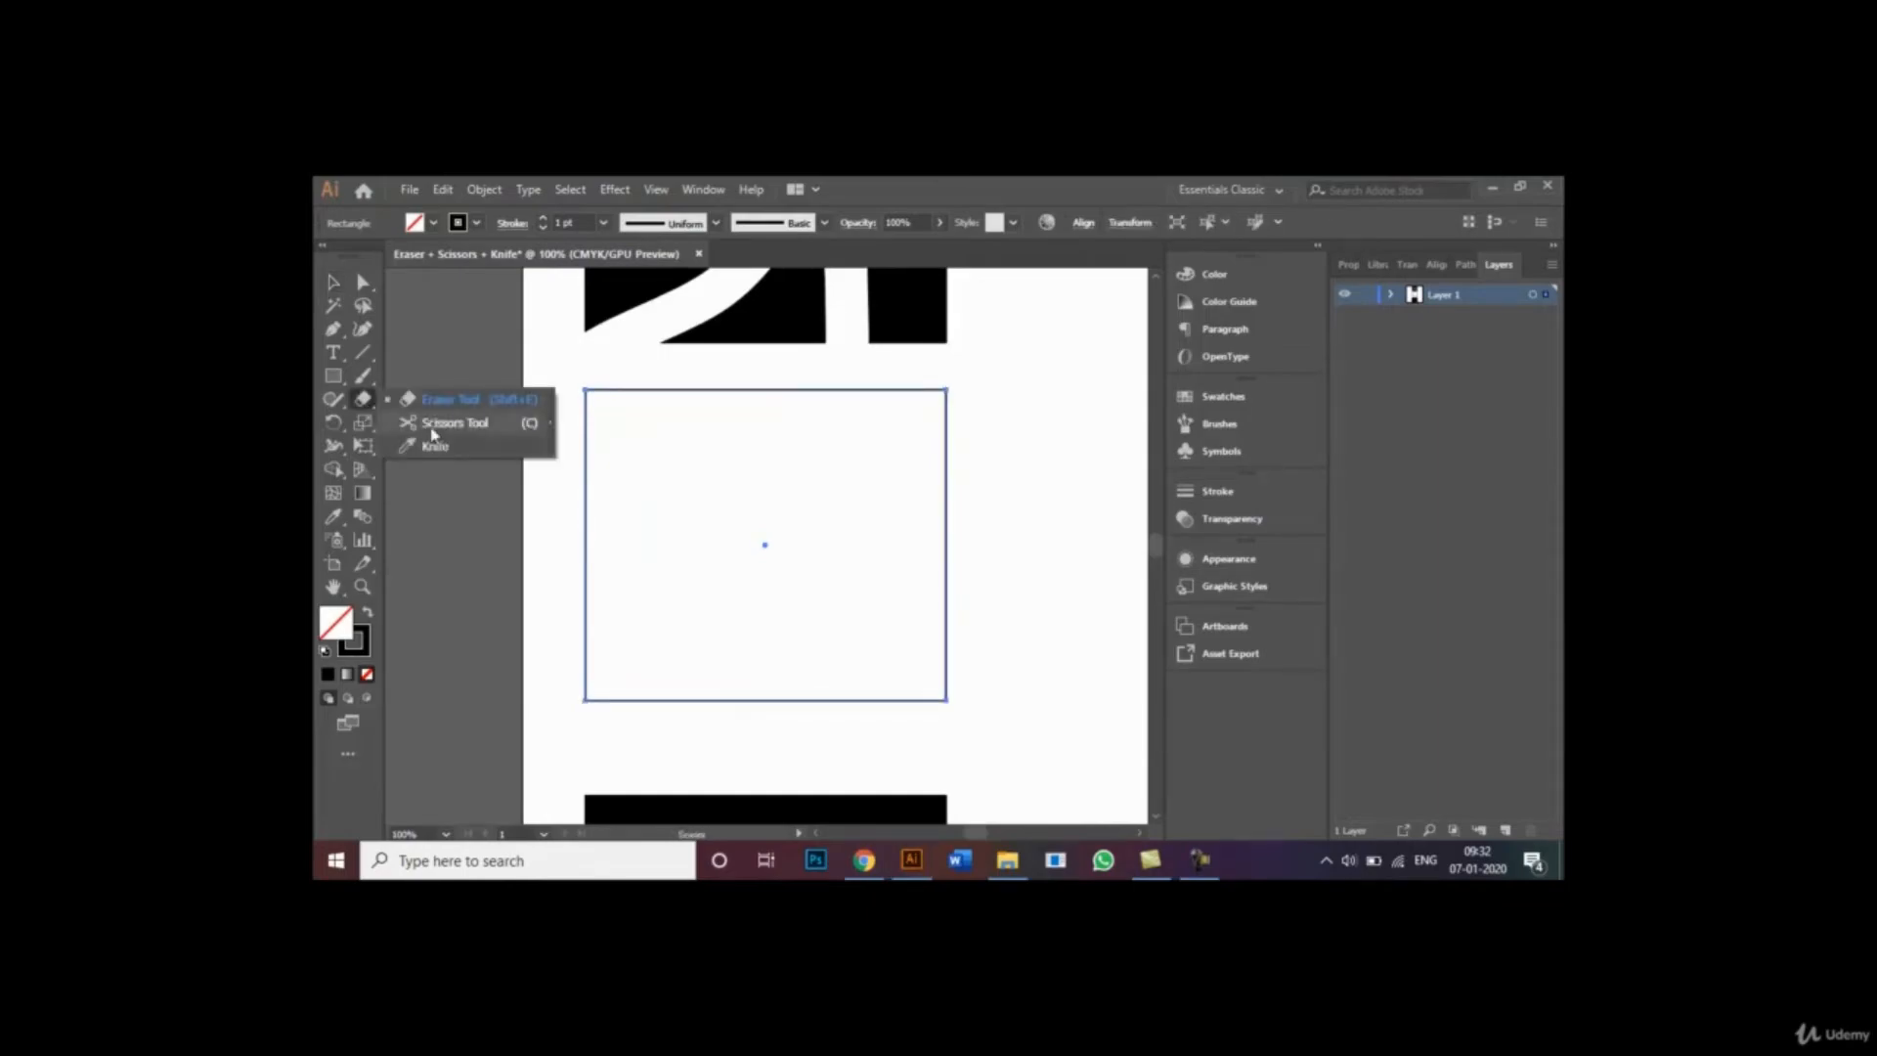
{"action": "left_click", "coordinate": [447, 426]}
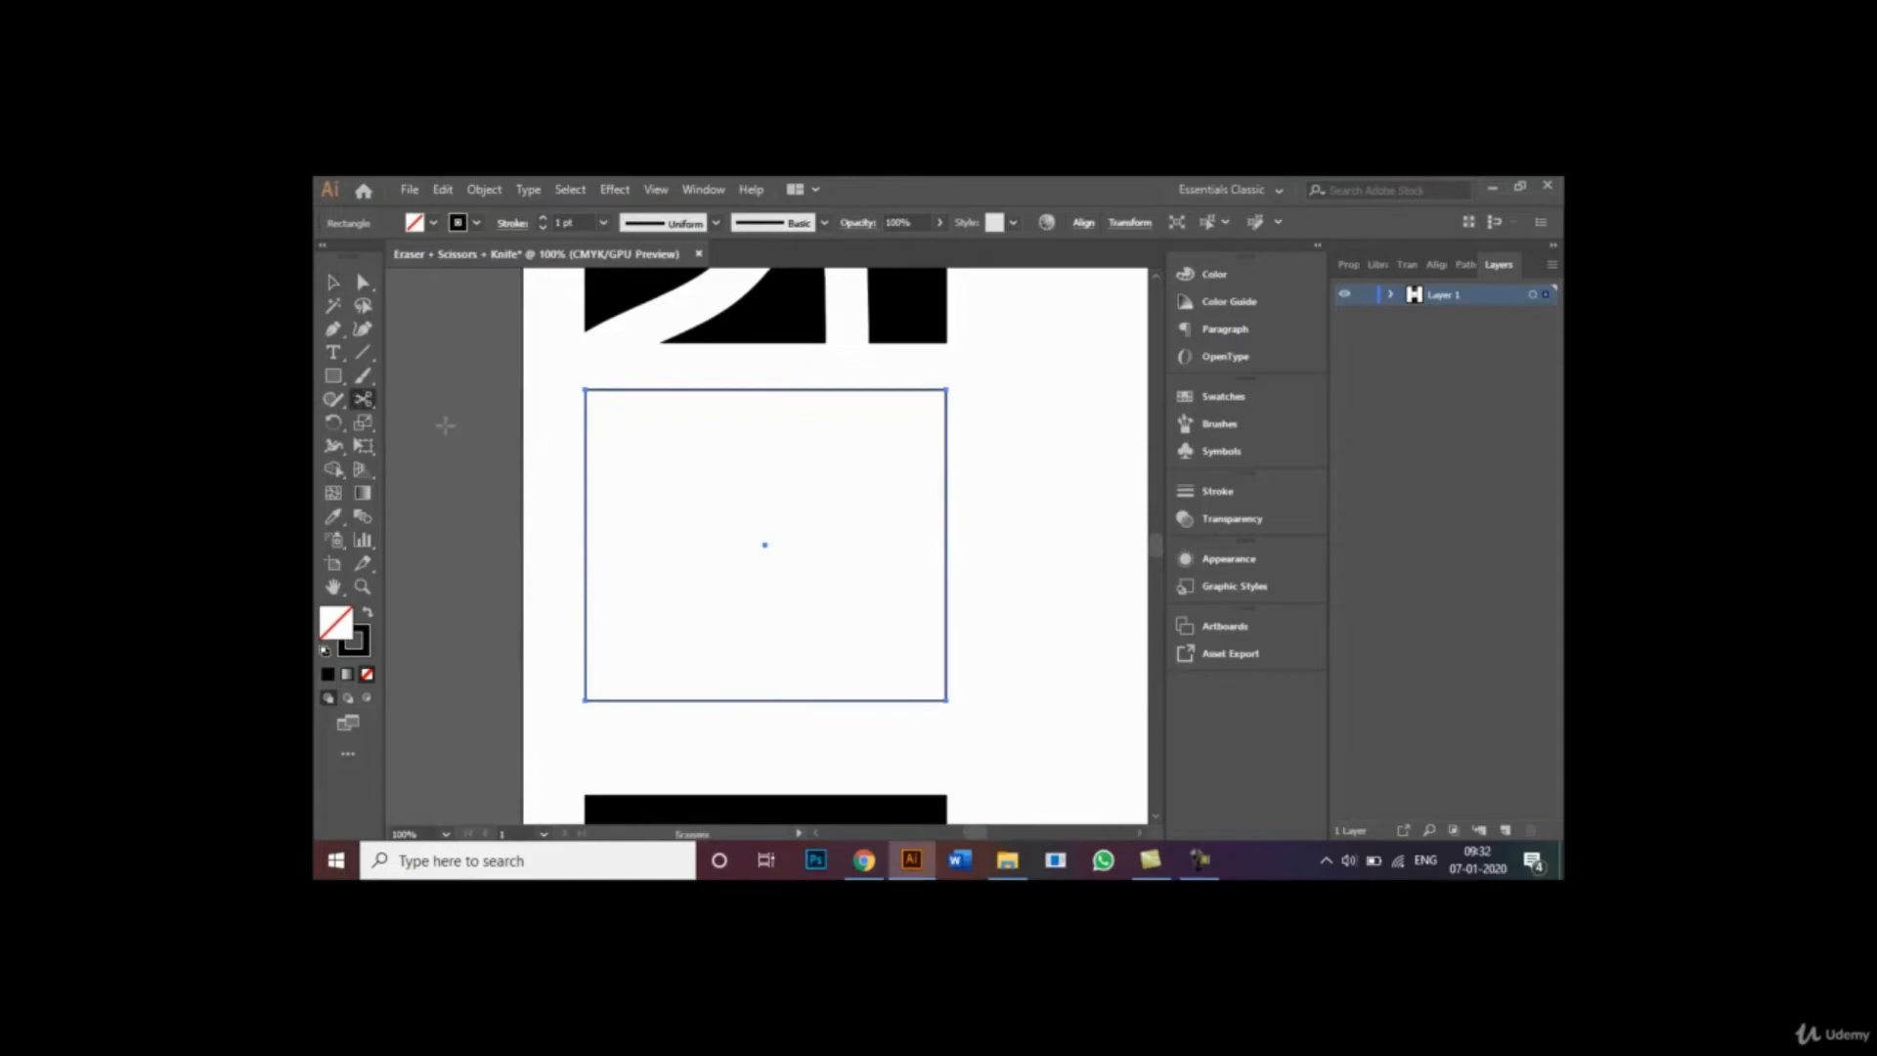
{"action": "left_click", "coordinate": [626, 389]}
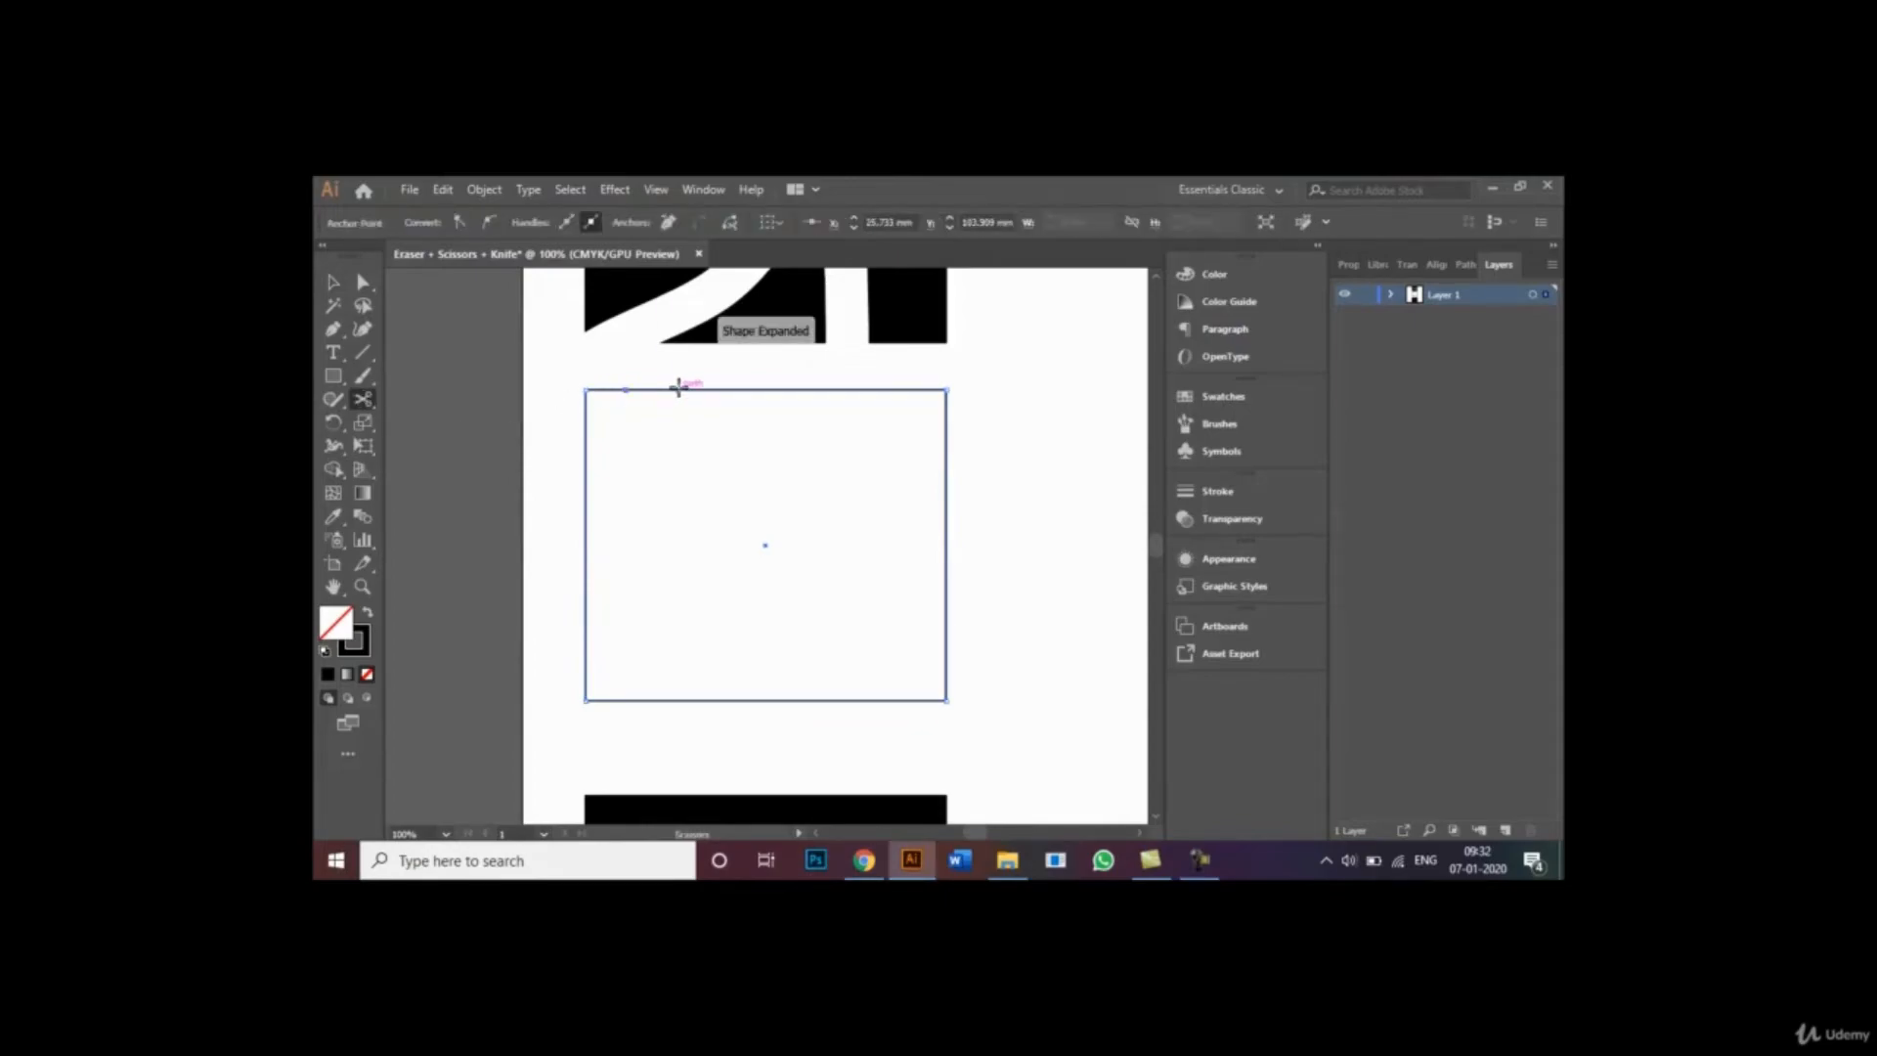
{"action": "left_click", "coordinate": [680, 389]}
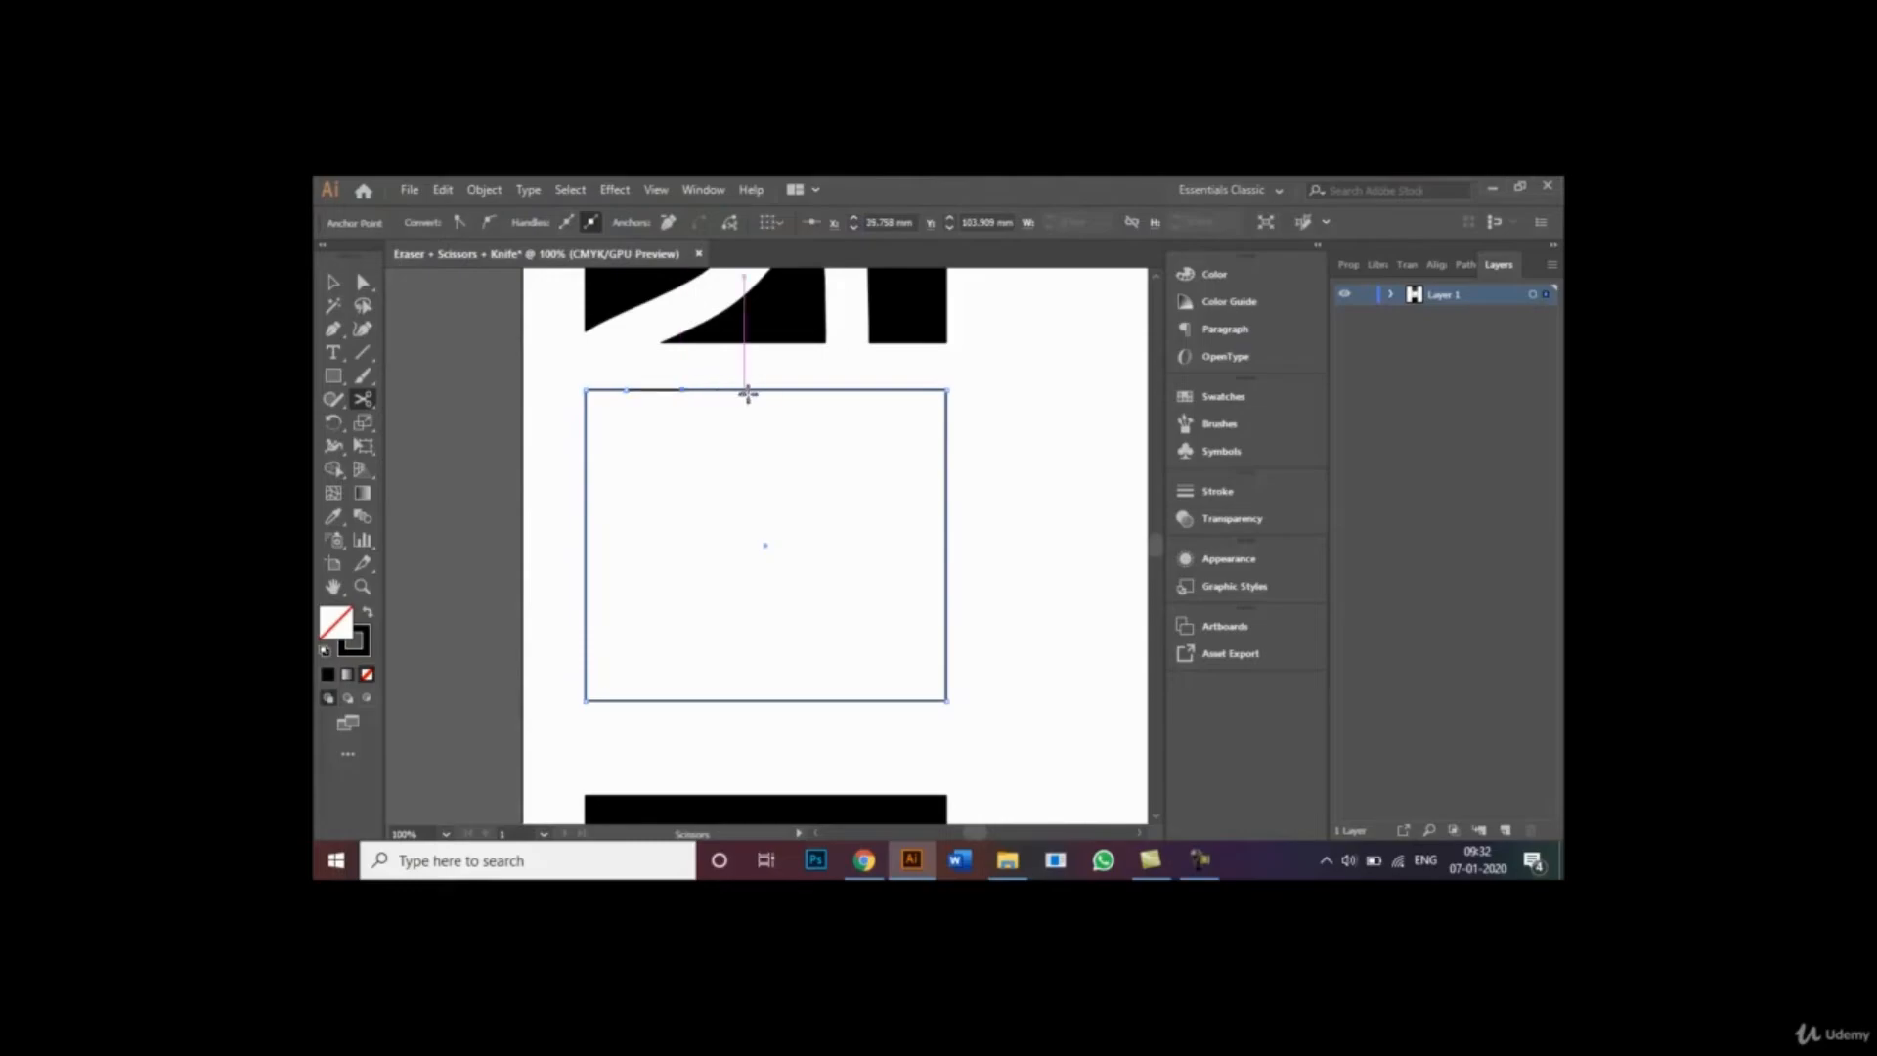
{"action": "left_click", "coordinate": [746, 390]}
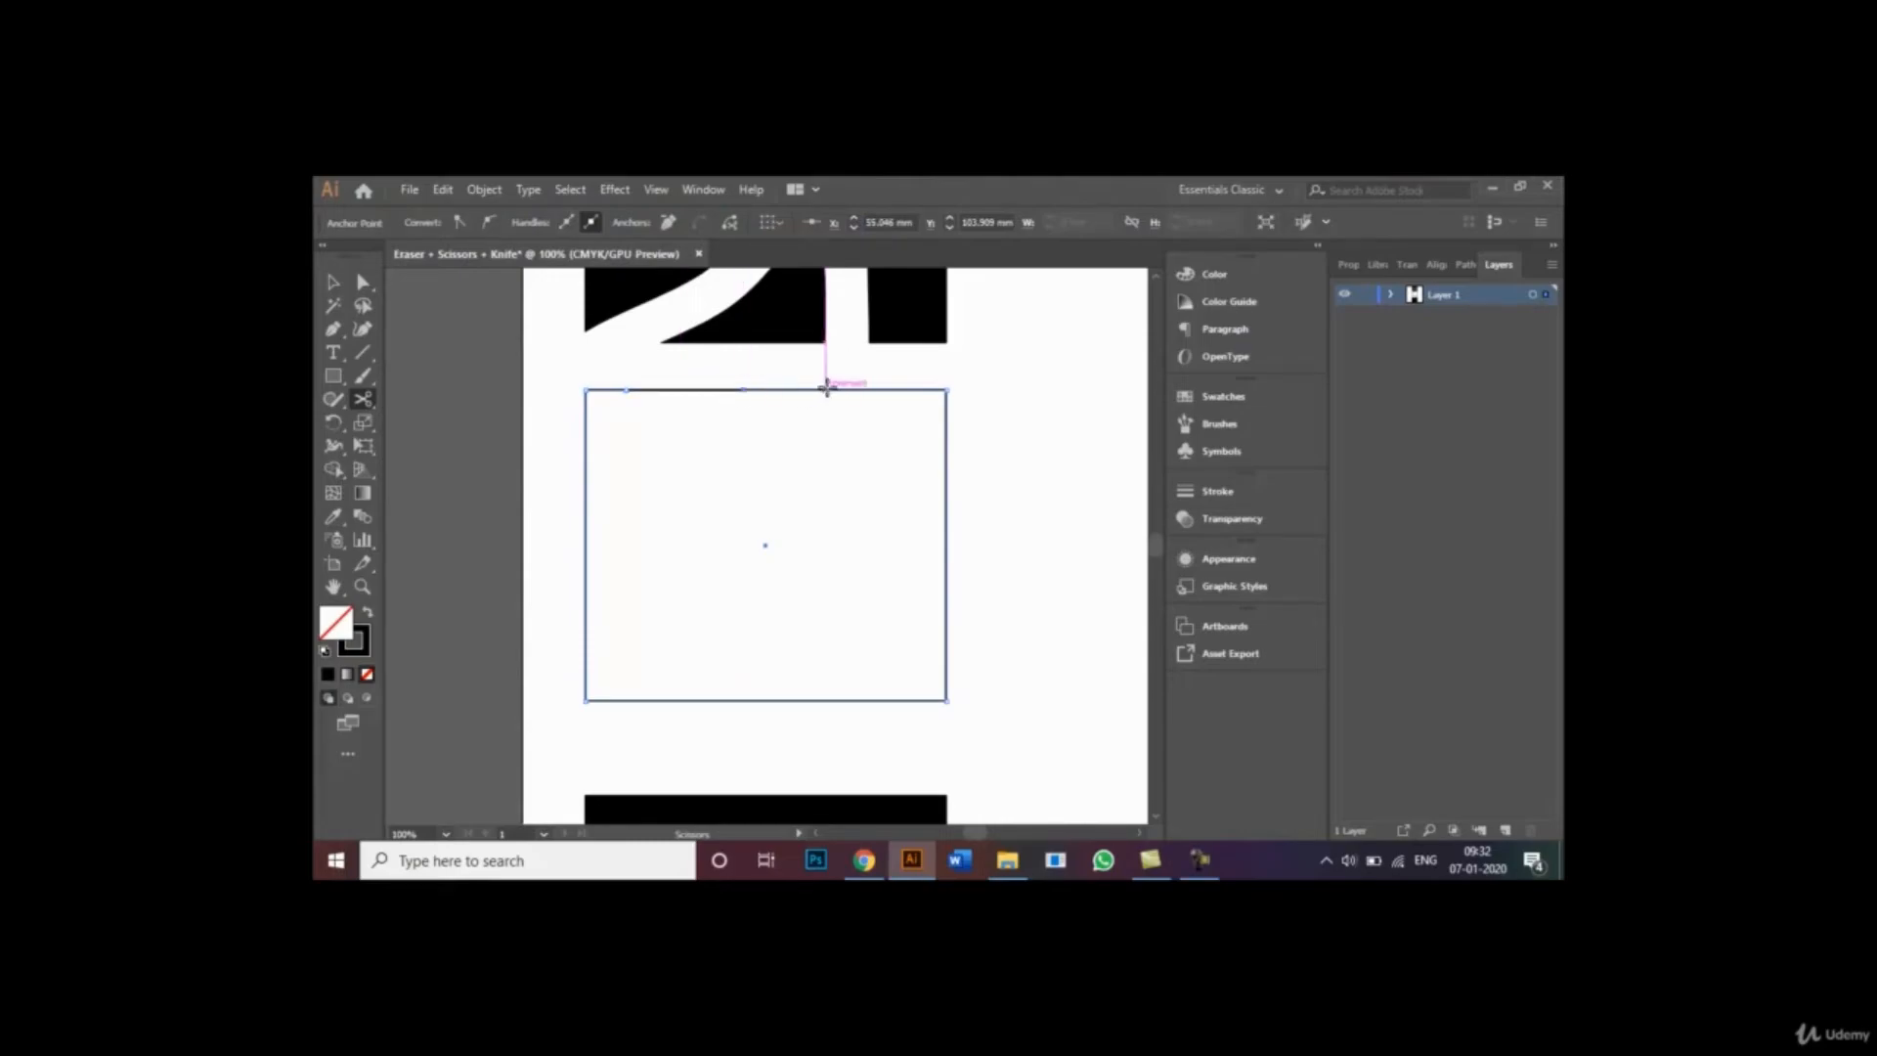
{"action": "left_click", "coordinate": [827, 390]}
{"action": "left_click", "coordinate": [899, 389]}
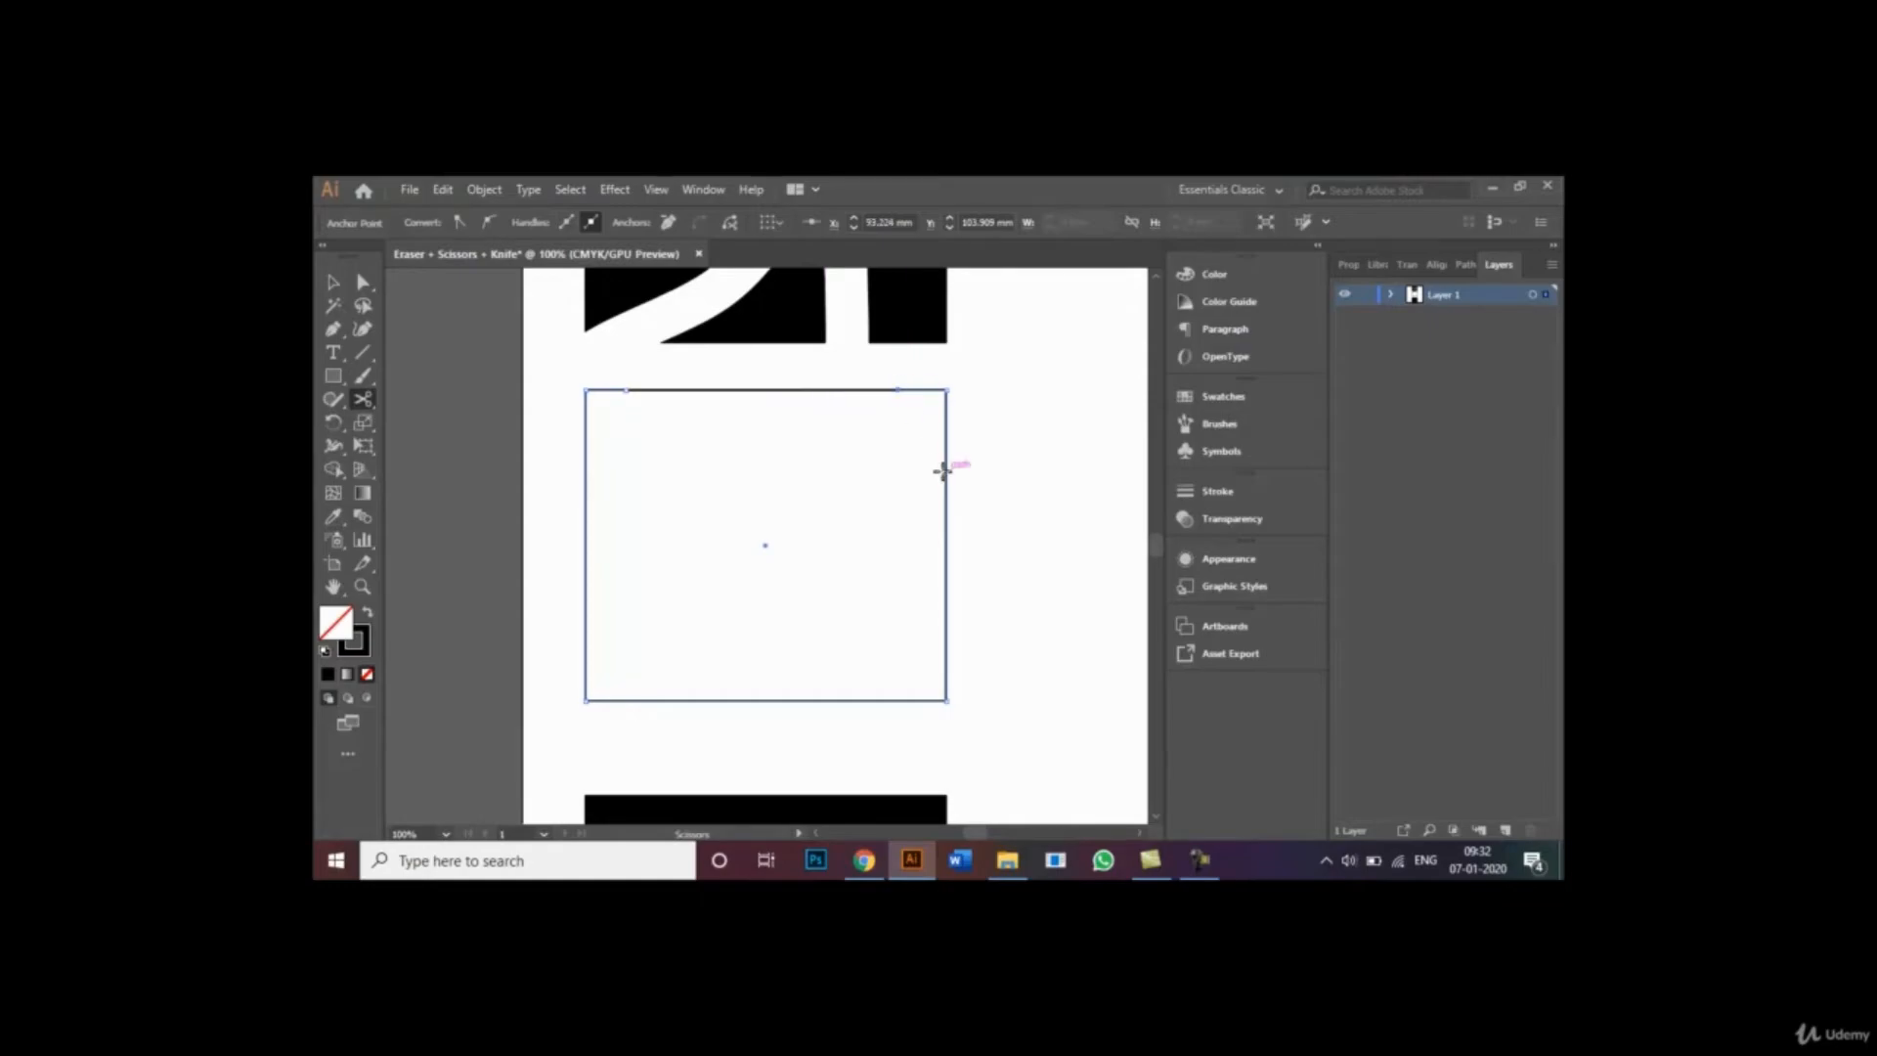
- Cut the right edge of the middle rectangle at two points, dismissing any Scissors alert
{"action": "left_click", "coordinate": [946, 472]}
{"action": "left_click", "coordinate": [953, 530]}
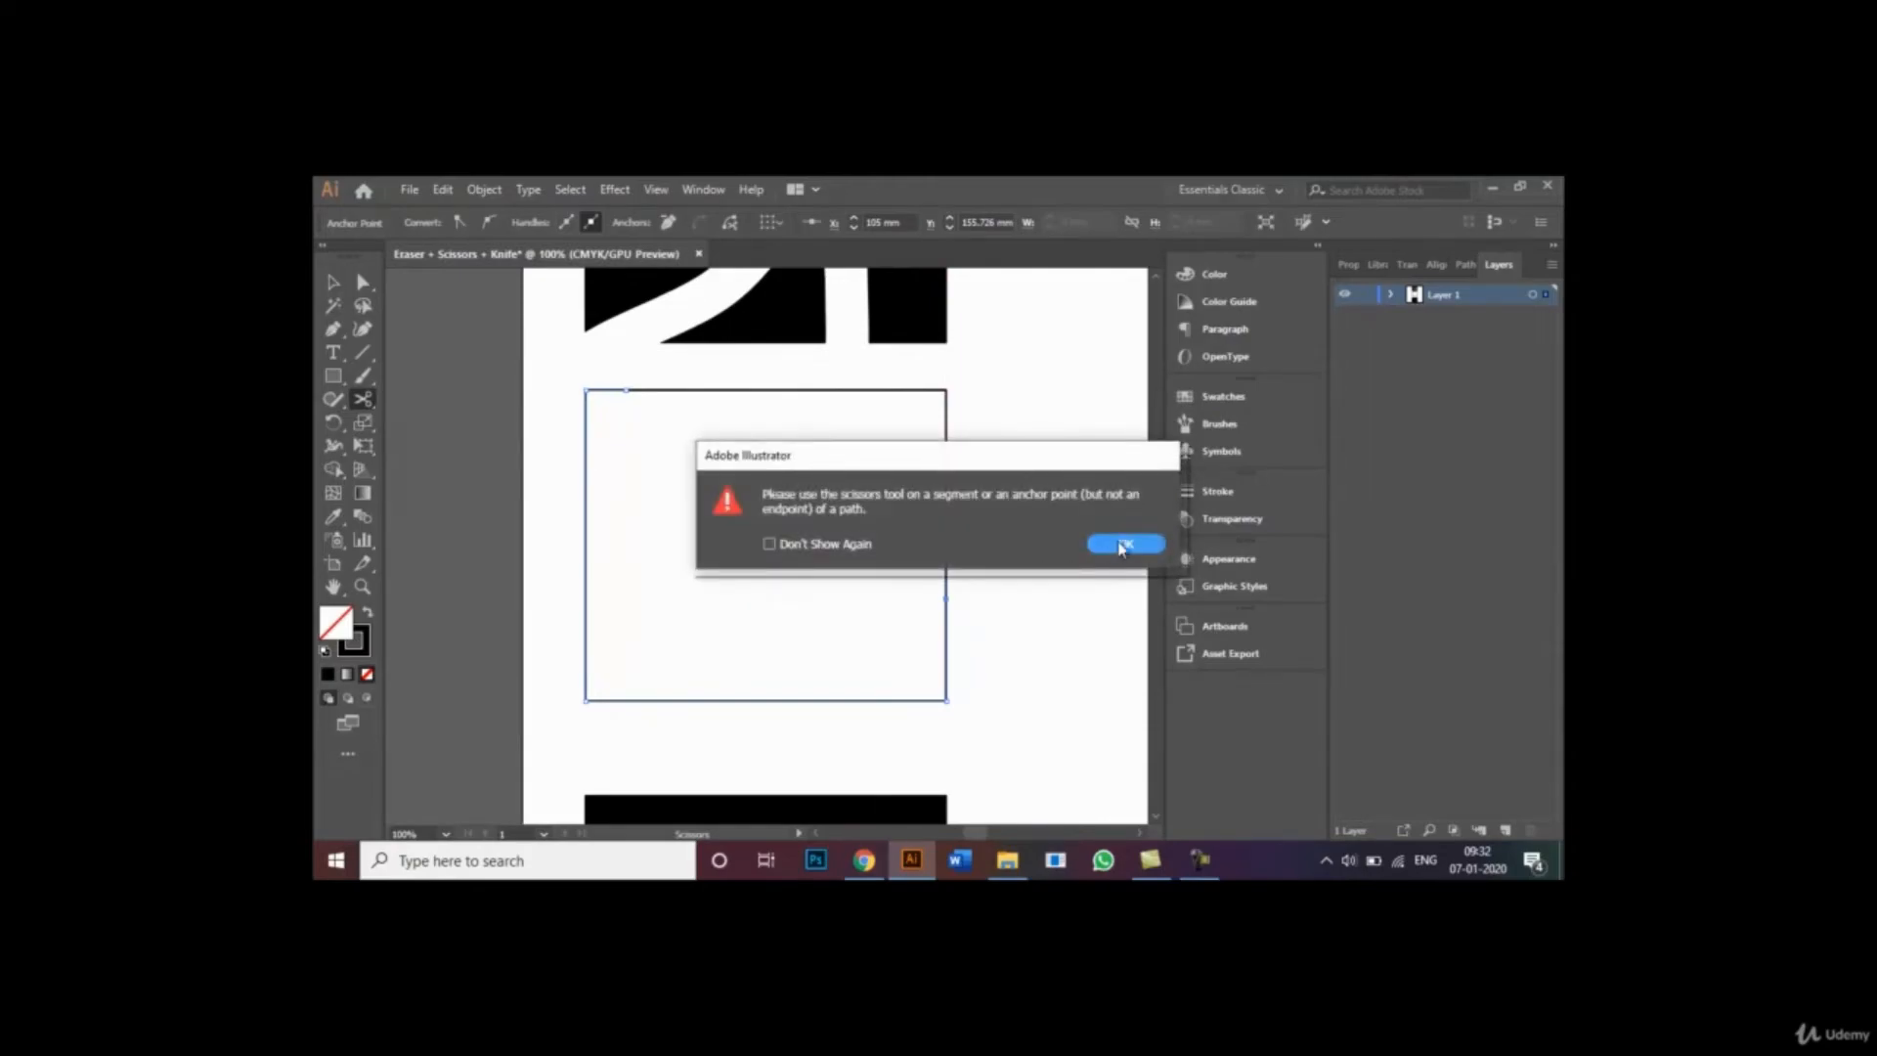
{"action": "left_click", "coordinate": [1123, 545]}
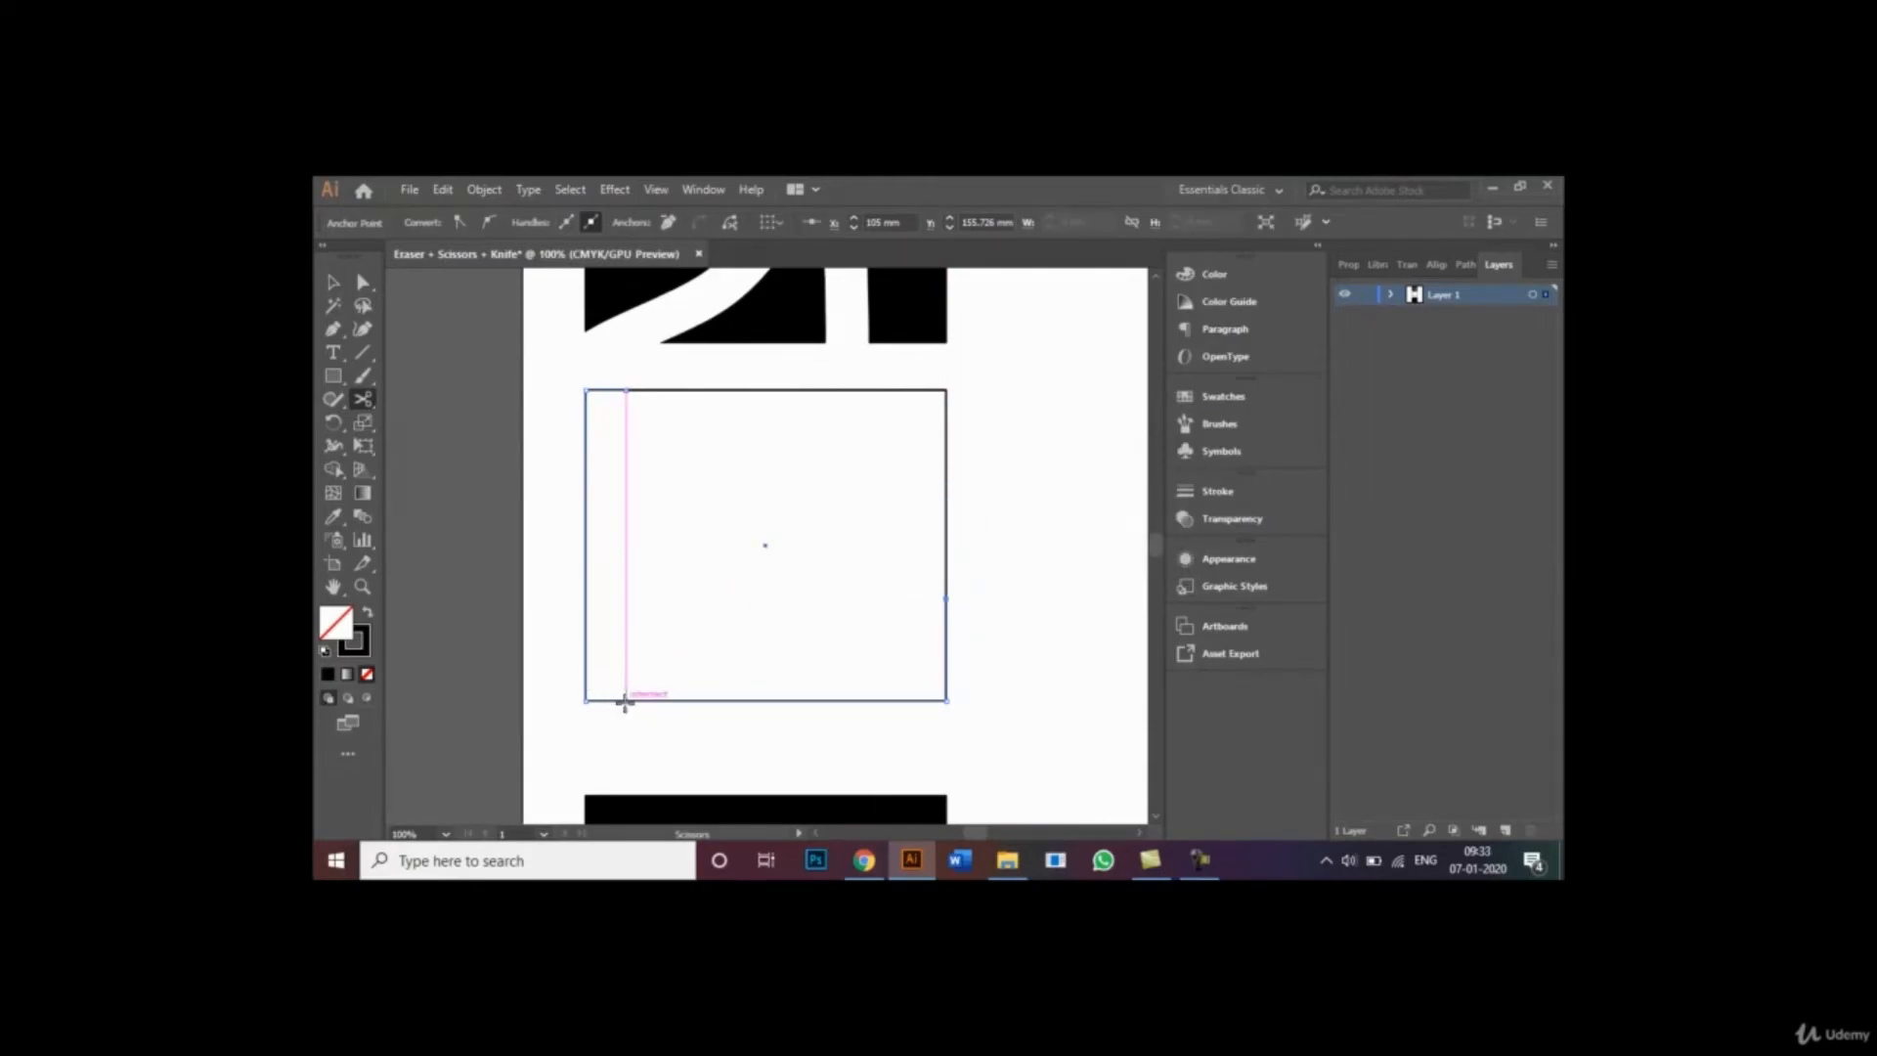
- Cut the bottom edge of the middle rectangle at four spaced points, then deselect the path
{"action": "left_click", "coordinate": [625, 700]}
{"action": "left_click", "coordinate": [710, 700]}
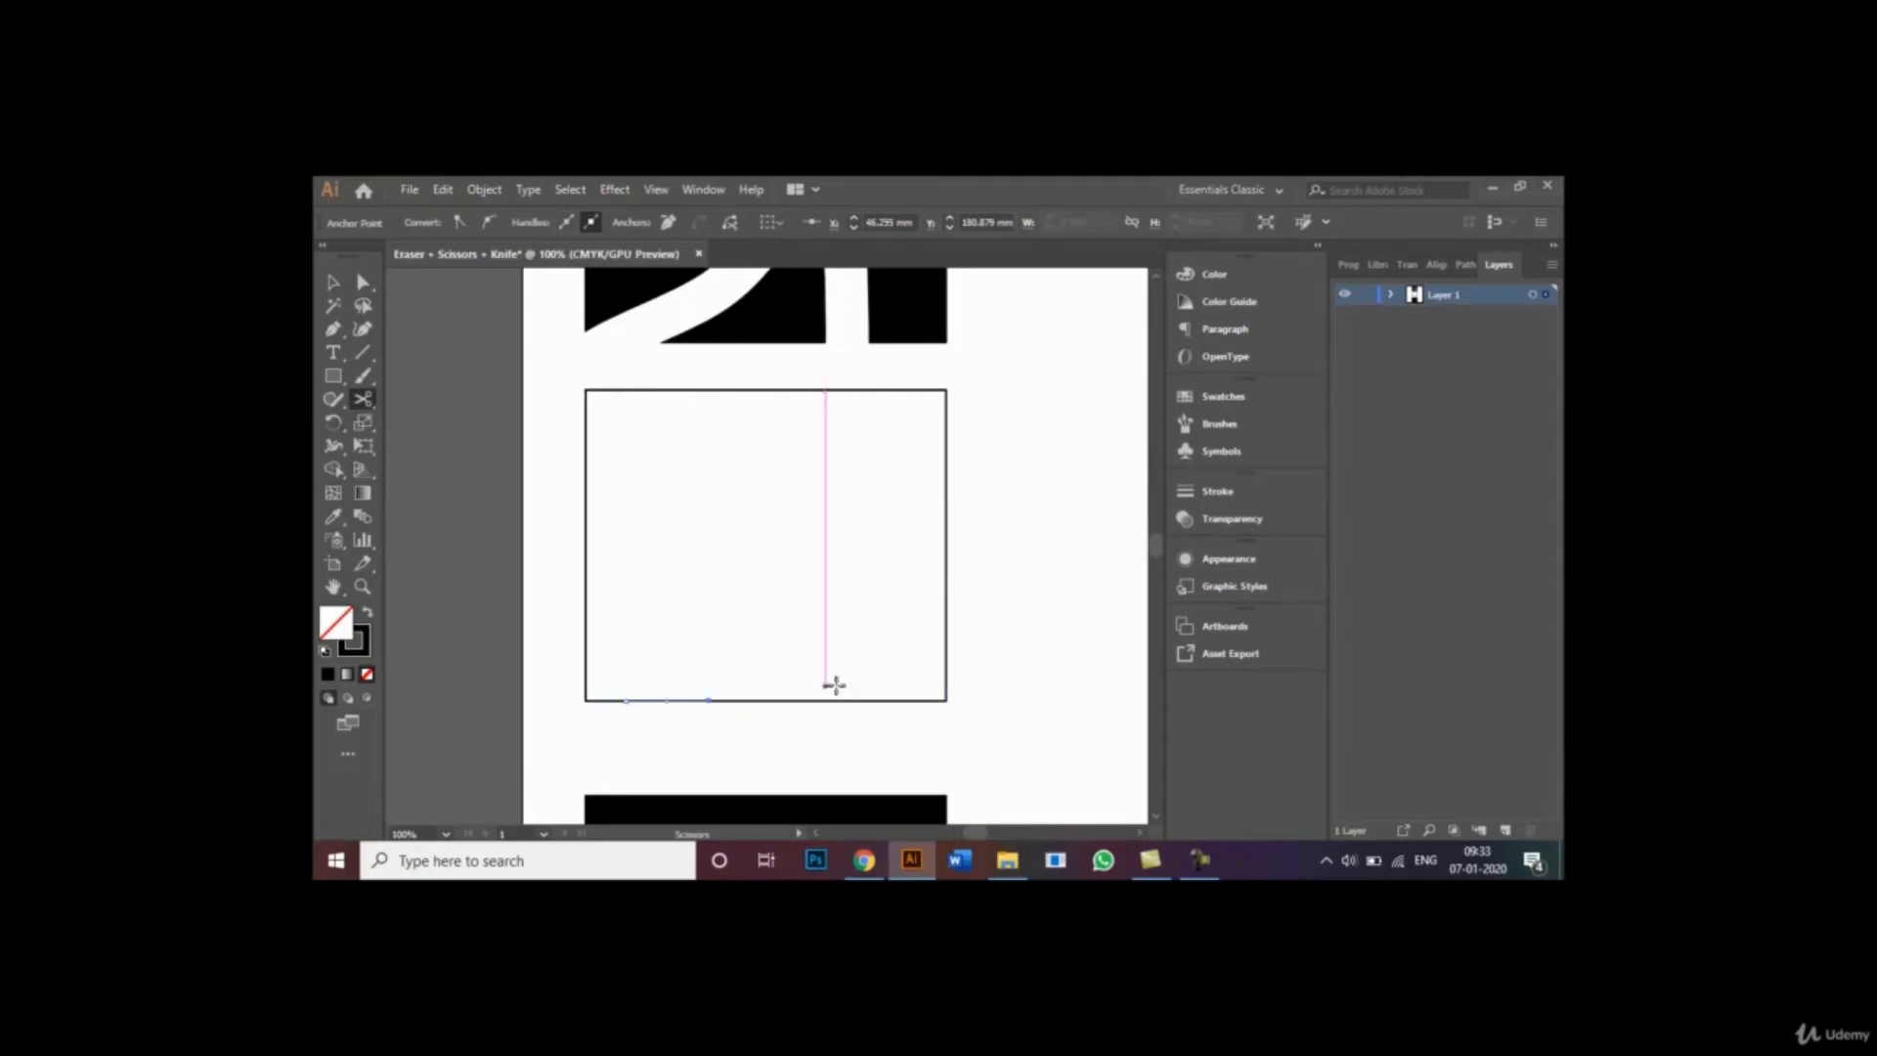
{"action": "left_click", "coordinate": [841, 700]}
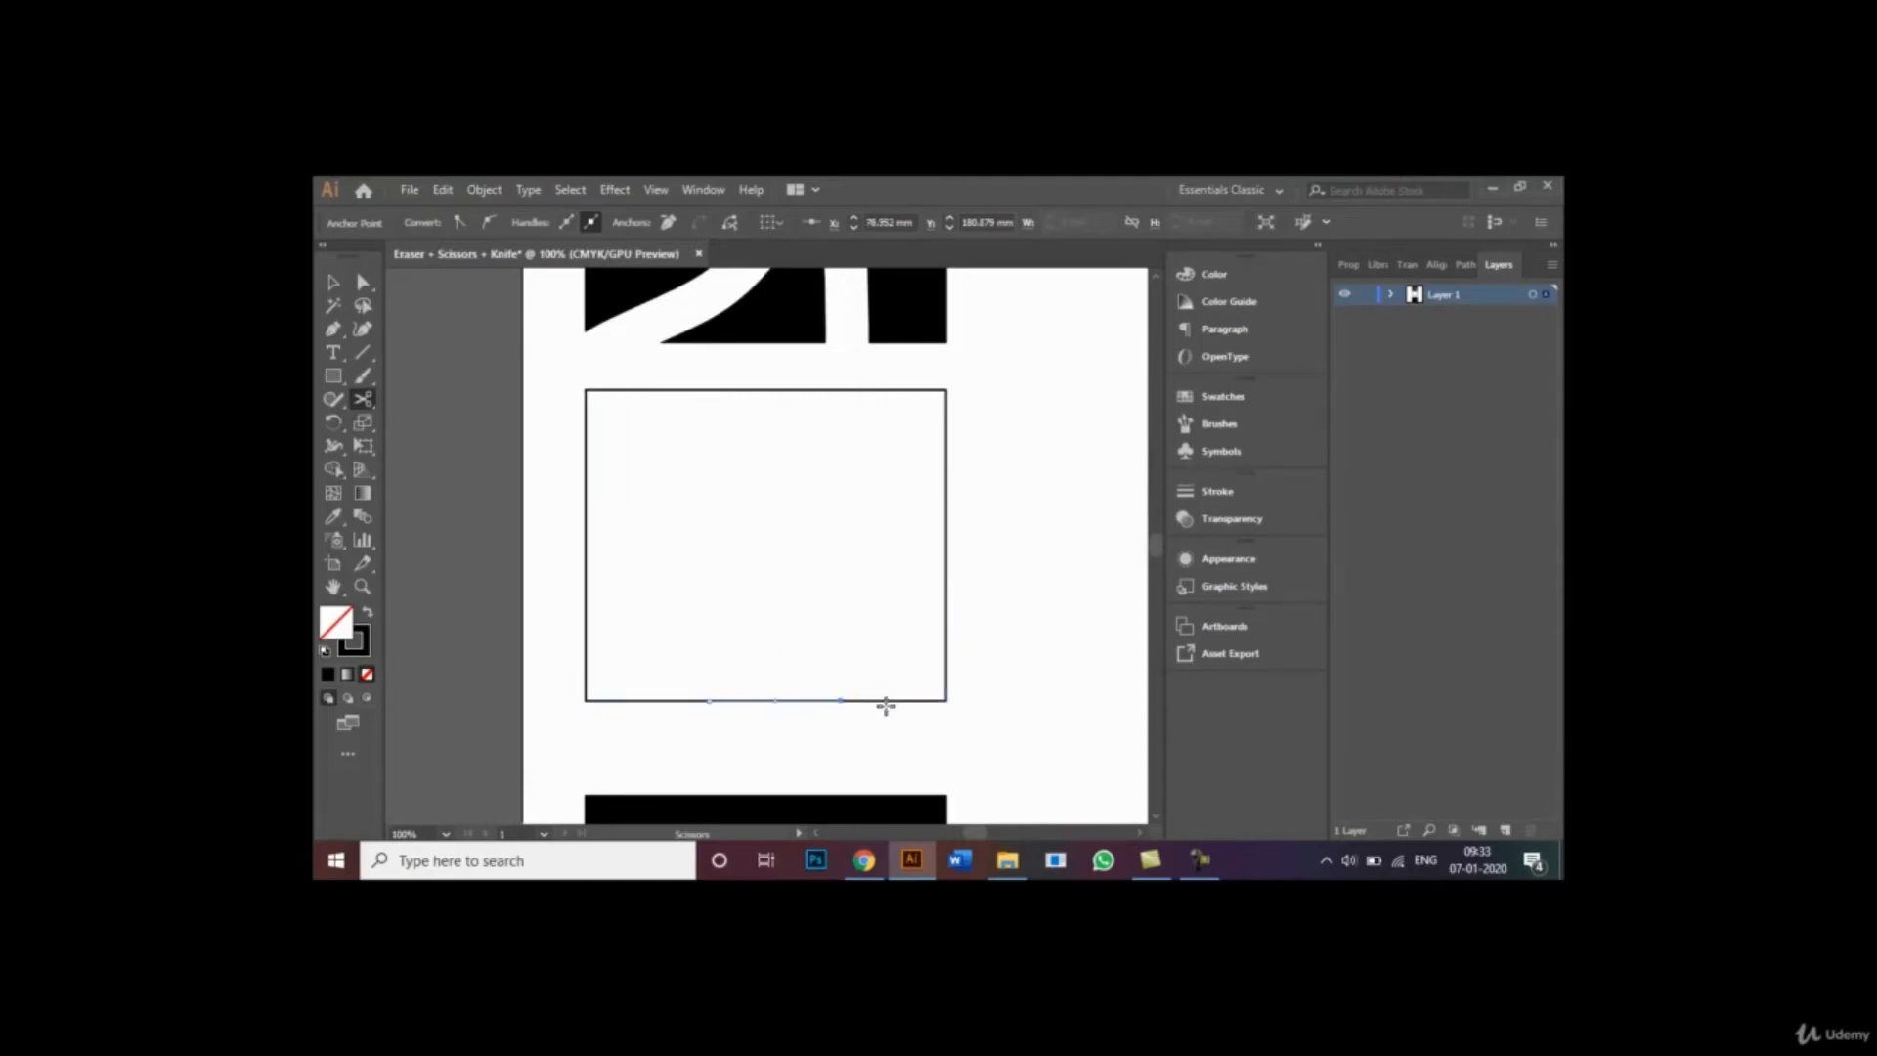
{"action": "left_click", "coordinate": [899, 700]}
{"action": "left_click", "coordinate": [332, 281]}
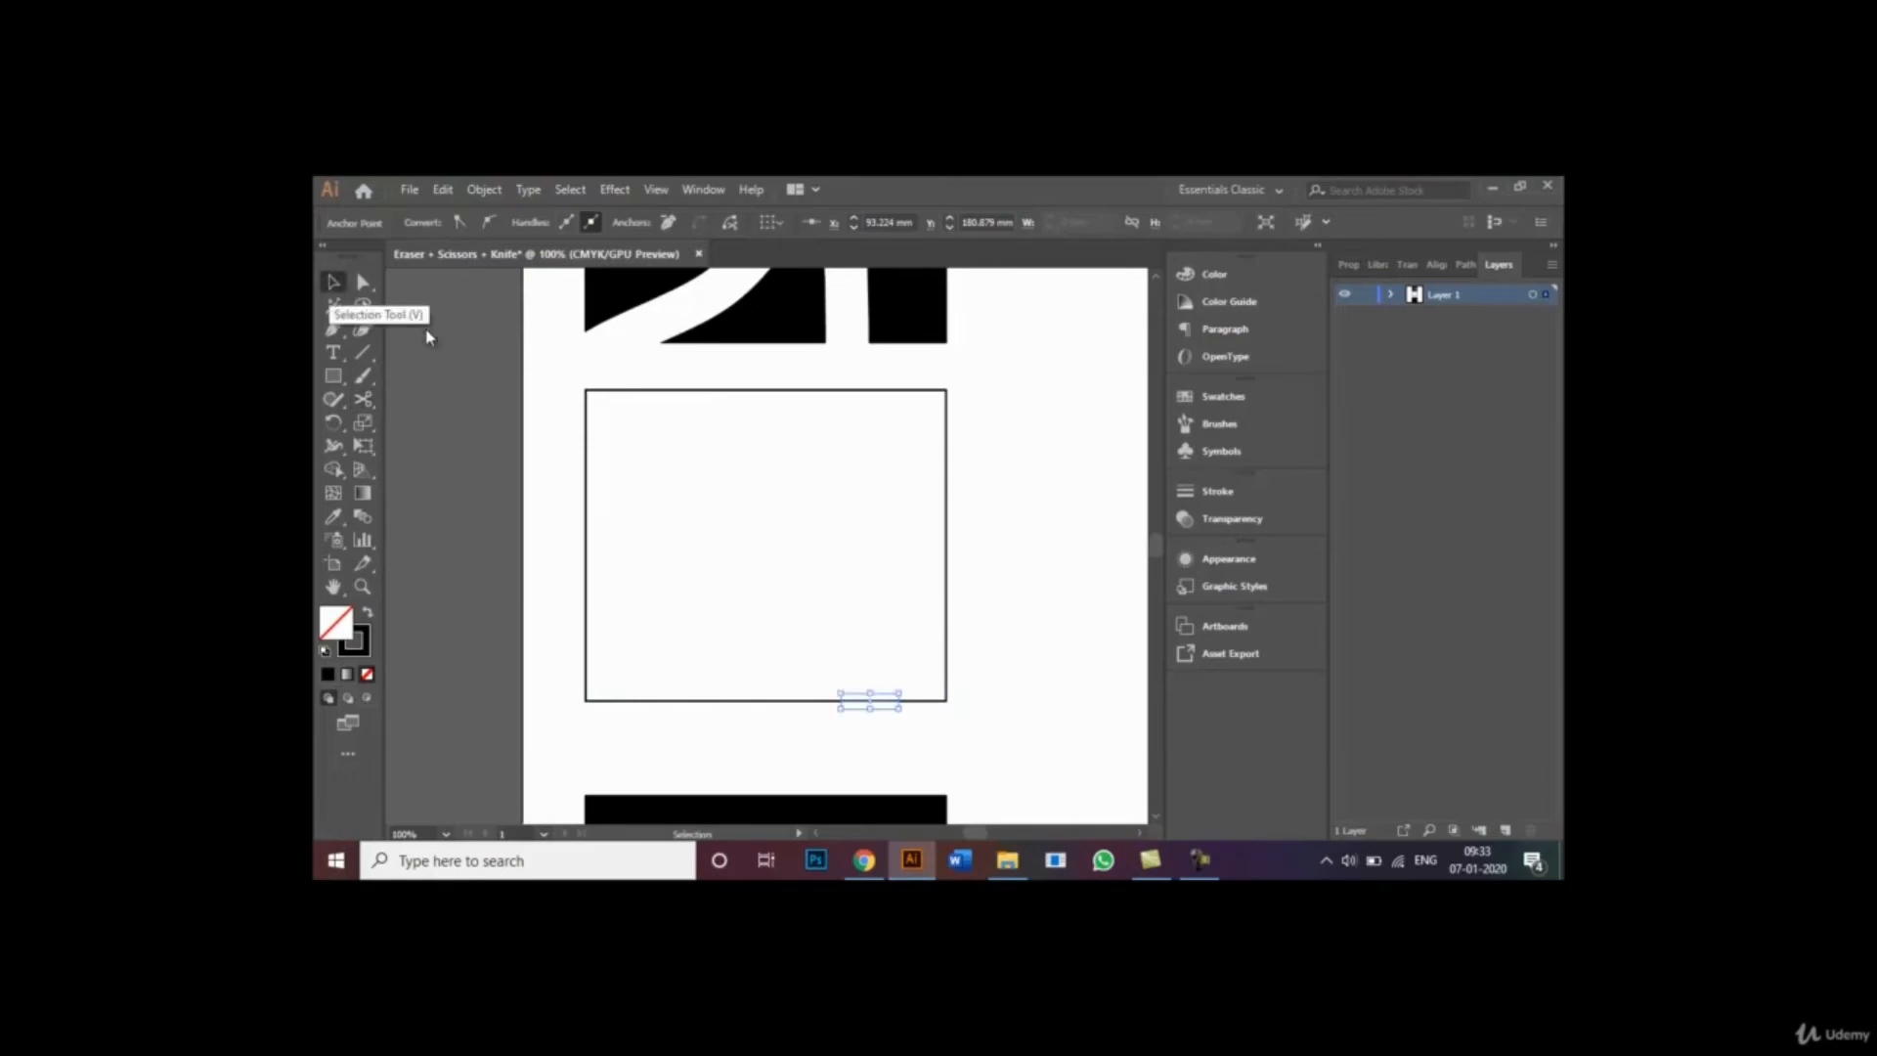
{"action": "left_click", "coordinate": [1023, 561]}
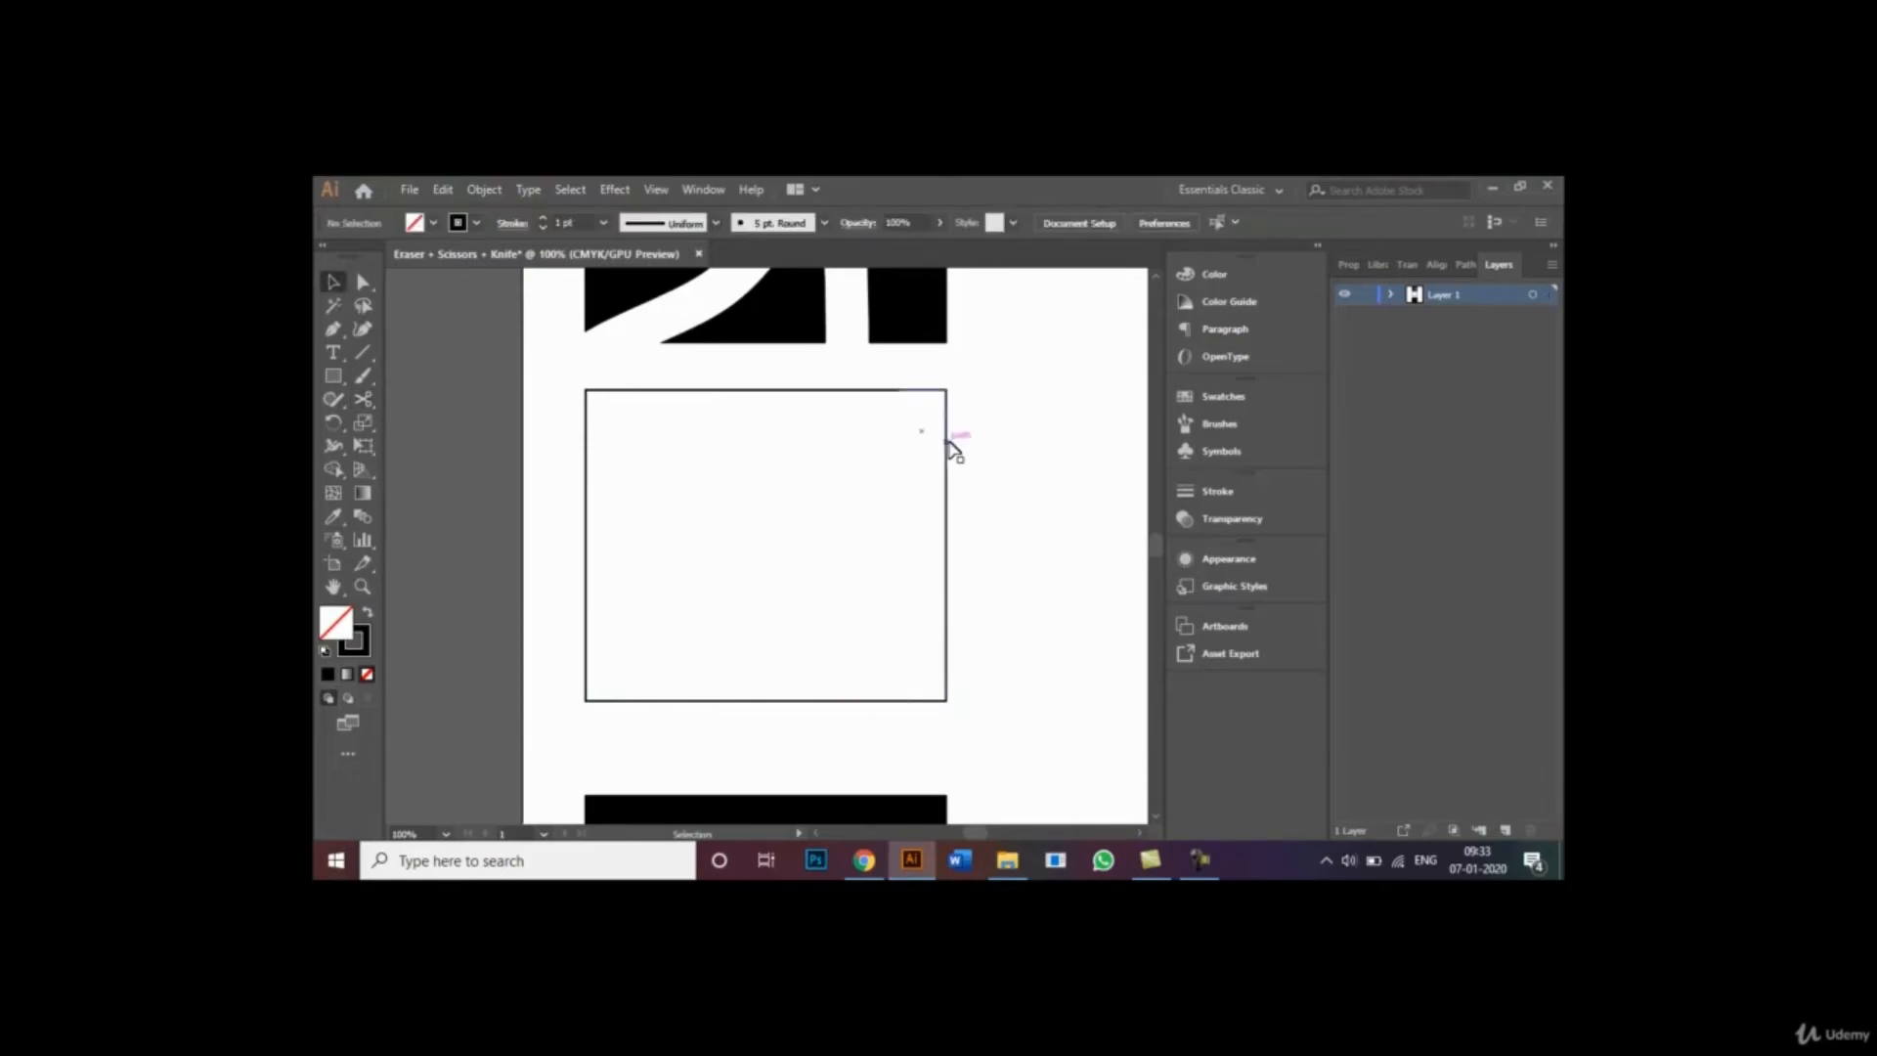
- Move the upper corner, middle and lower corner pieces of the middle rectangle's right side outward to separate them
{"action": "left_click_drag", "start_coordinate": [946, 445], "coordinate": [983, 439]}
{"action": "left_click_drag", "start_coordinate": [956, 504], "coordinate": [983, 520]}
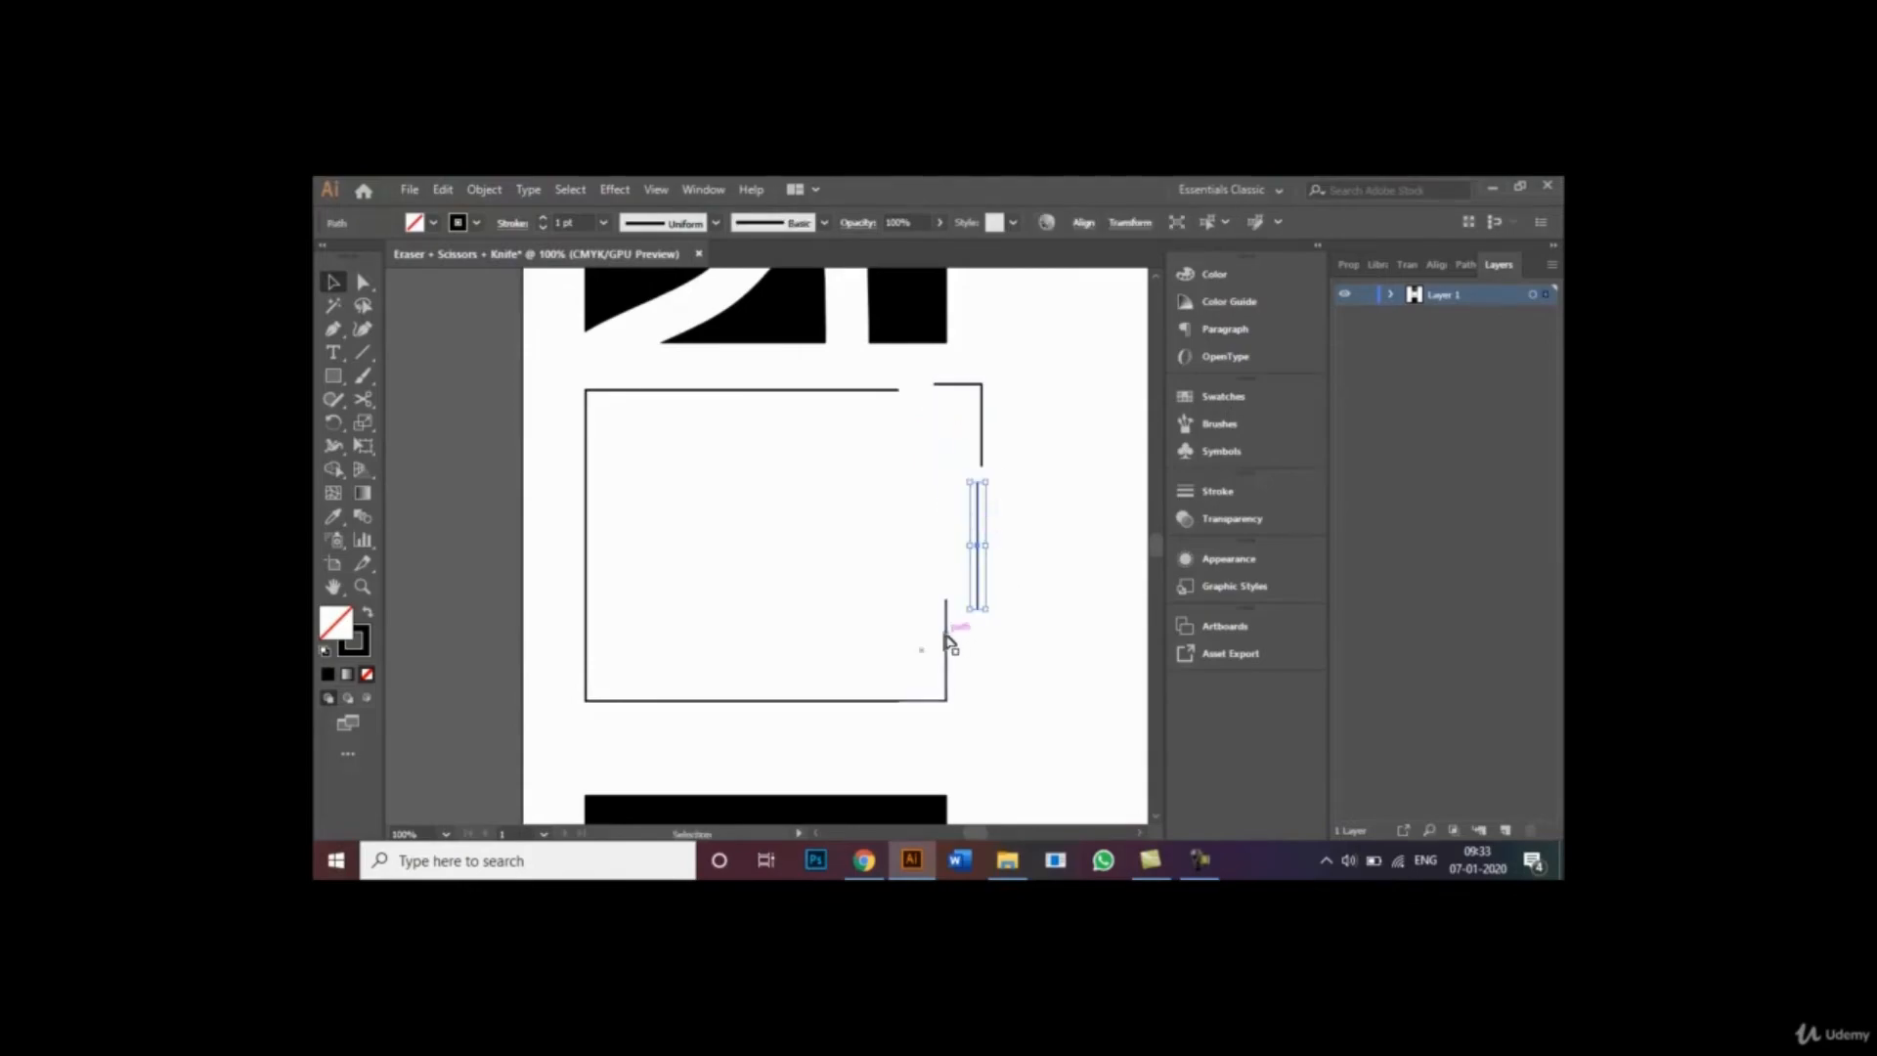
{"action": "left_click_drag", "start_coordinate": [953, 647], "coordinate": [980, 655]}
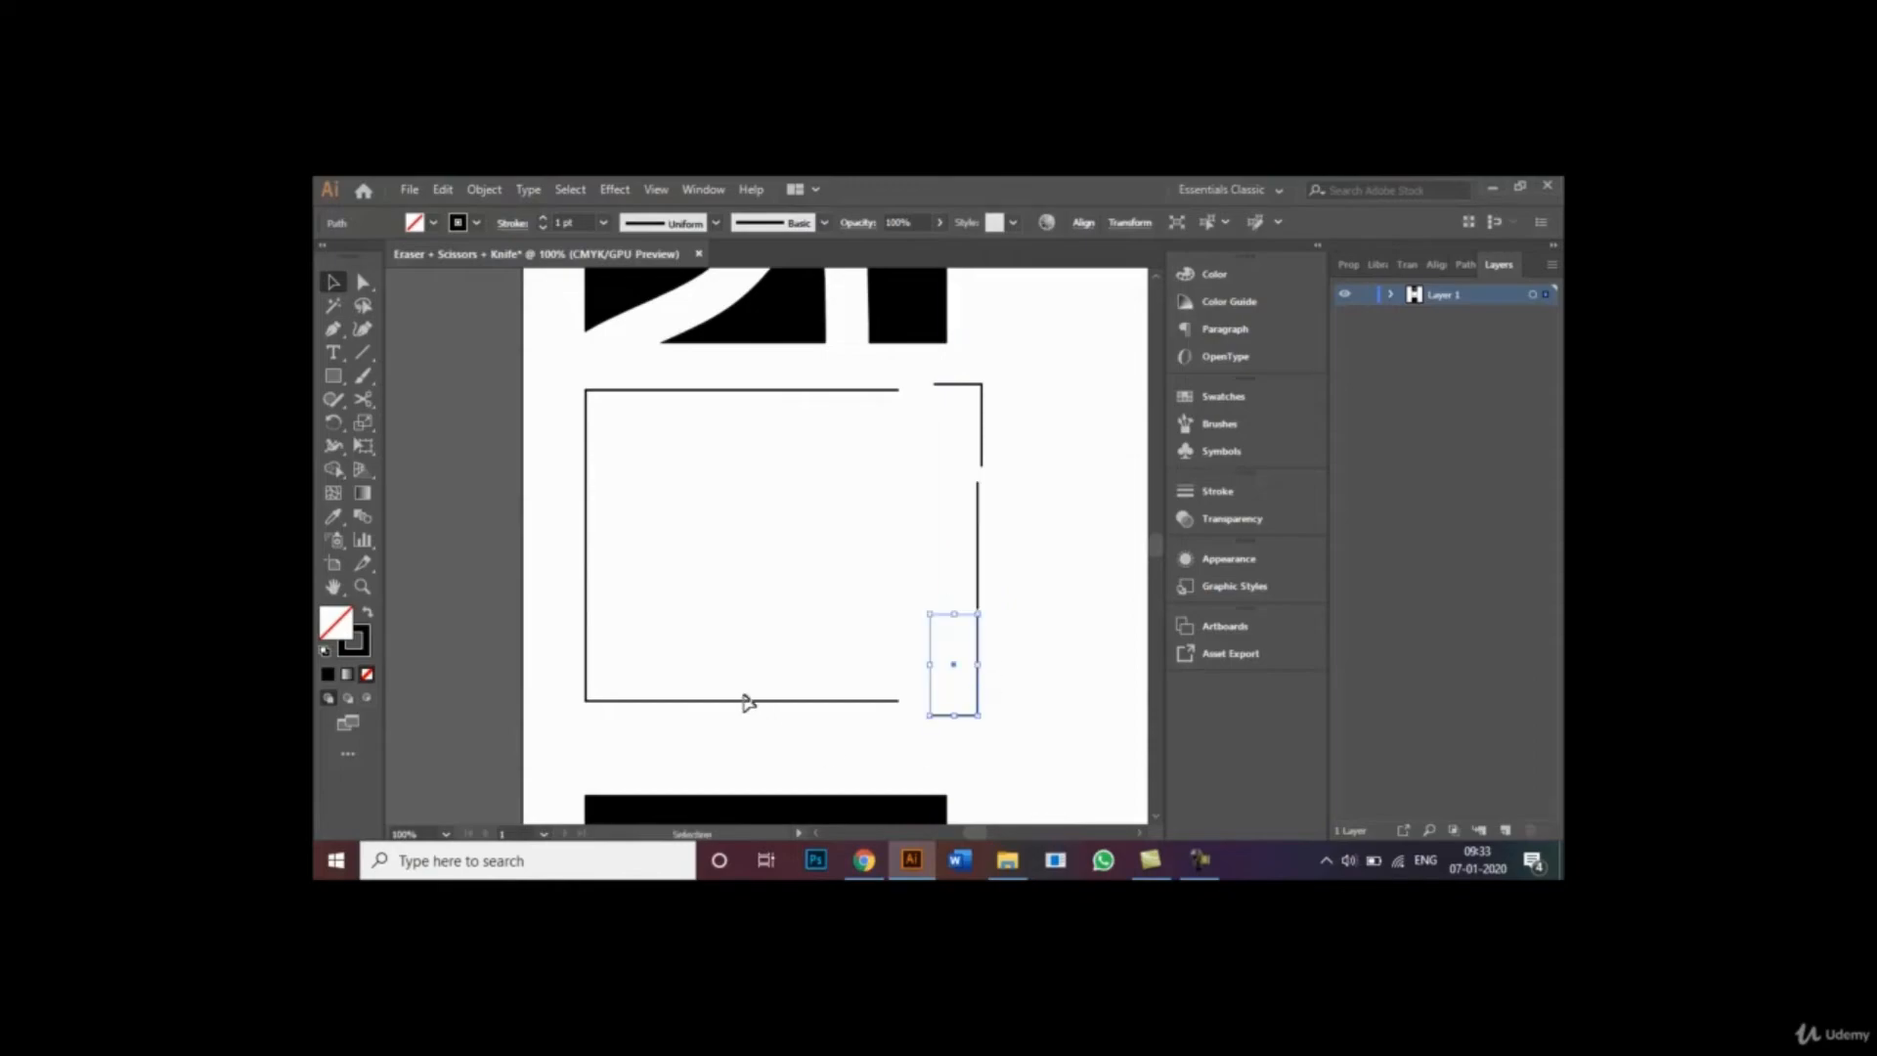
- Shift two bottom-edge pieces of the middle rectangle downward and offset several top-edge pieces inward and upward, then deselect
{"action": "left_click_drag", "start_coordinate": [738, 702], "coordinate": [649, 735]}
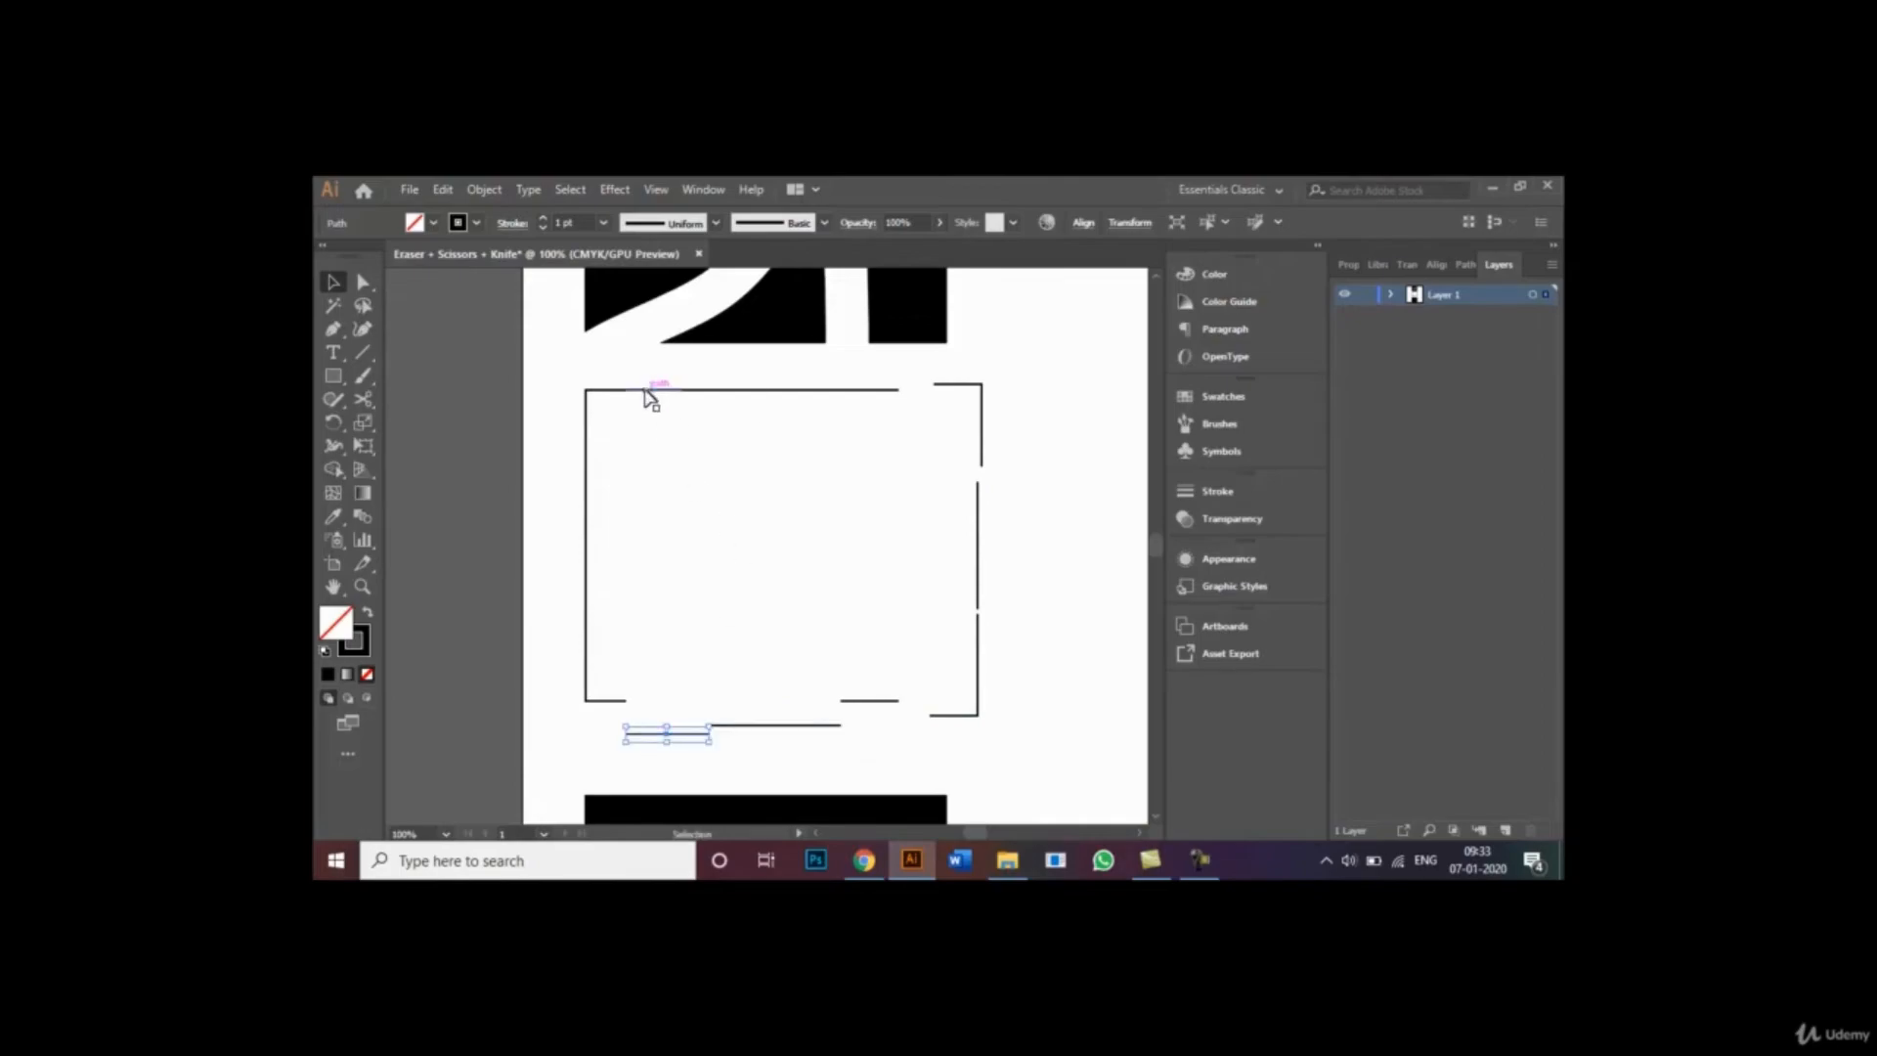
{"action": "left_click_drag", "start_coordinate": [646, 394], "coordinate": [764, 436]}
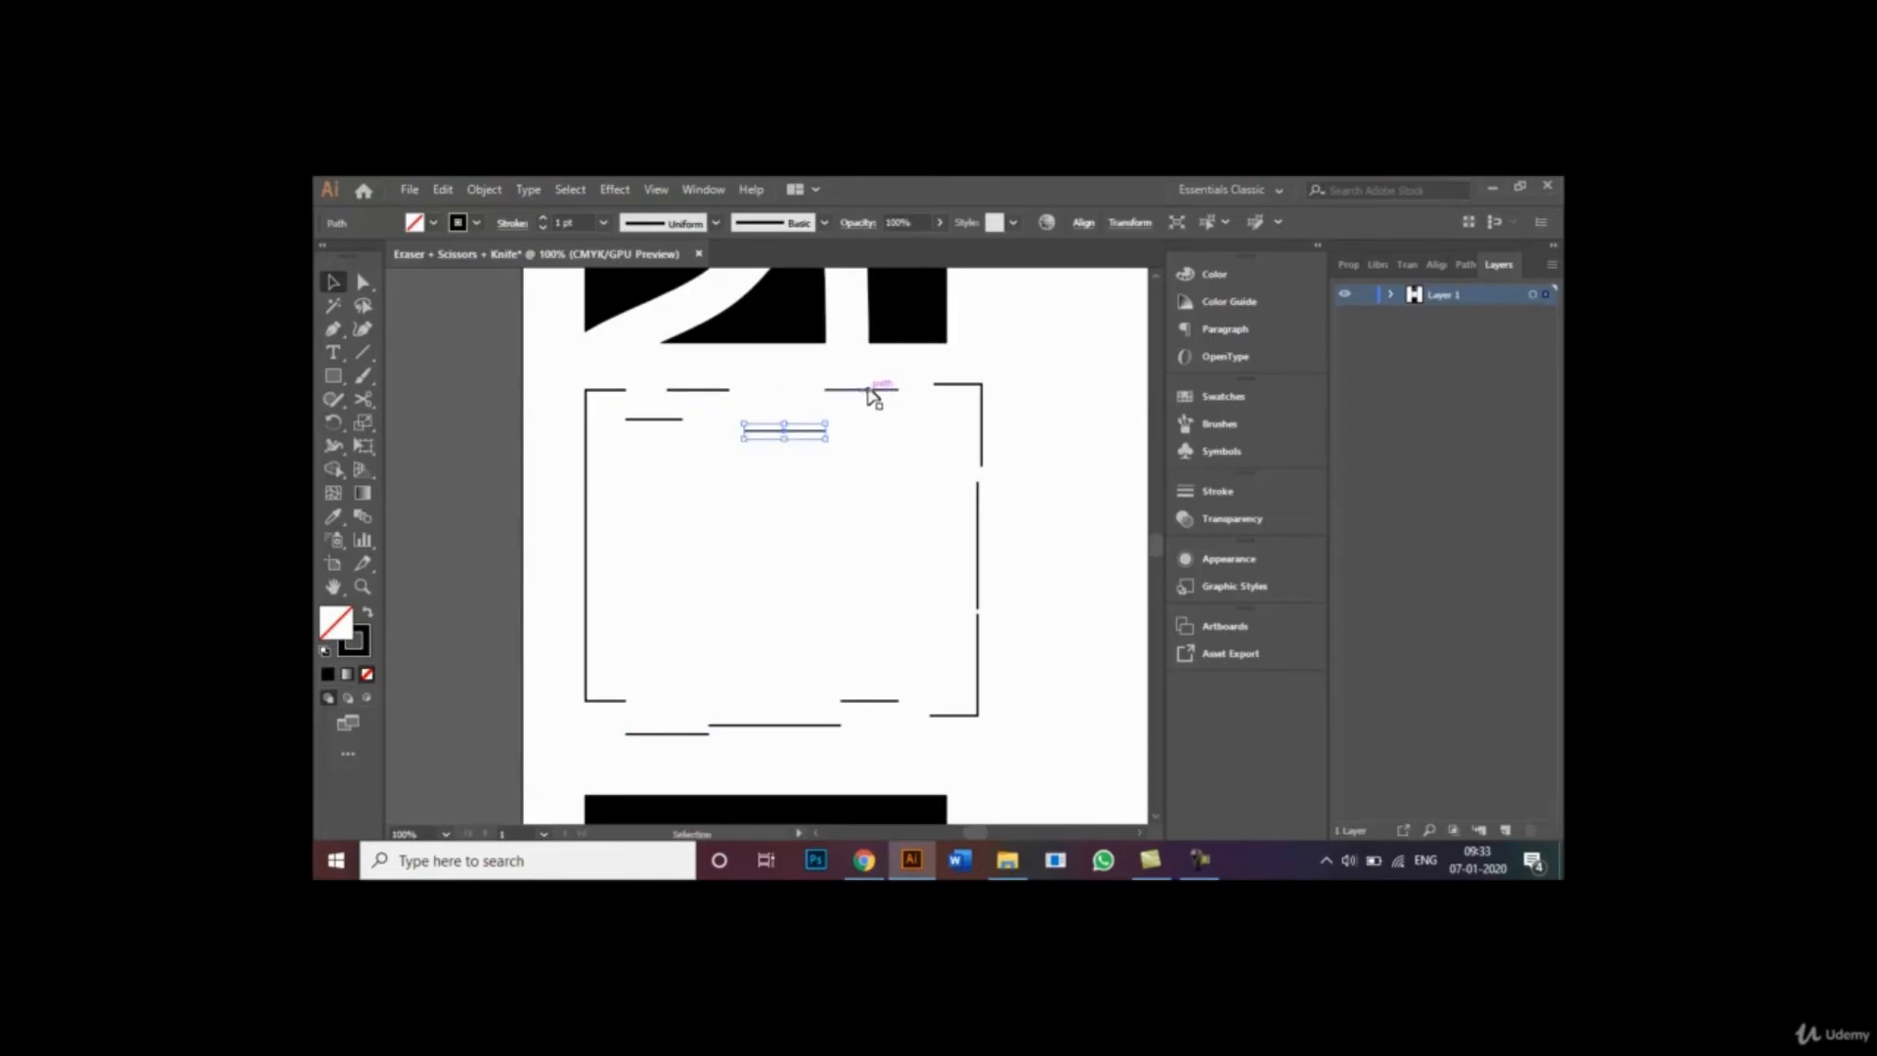
{"action": "left_click_drag", "start_coordinate": [872, 394], "coordinate": [873, 381]}
{"action": "left_click", "coordinate": [890, 445]}
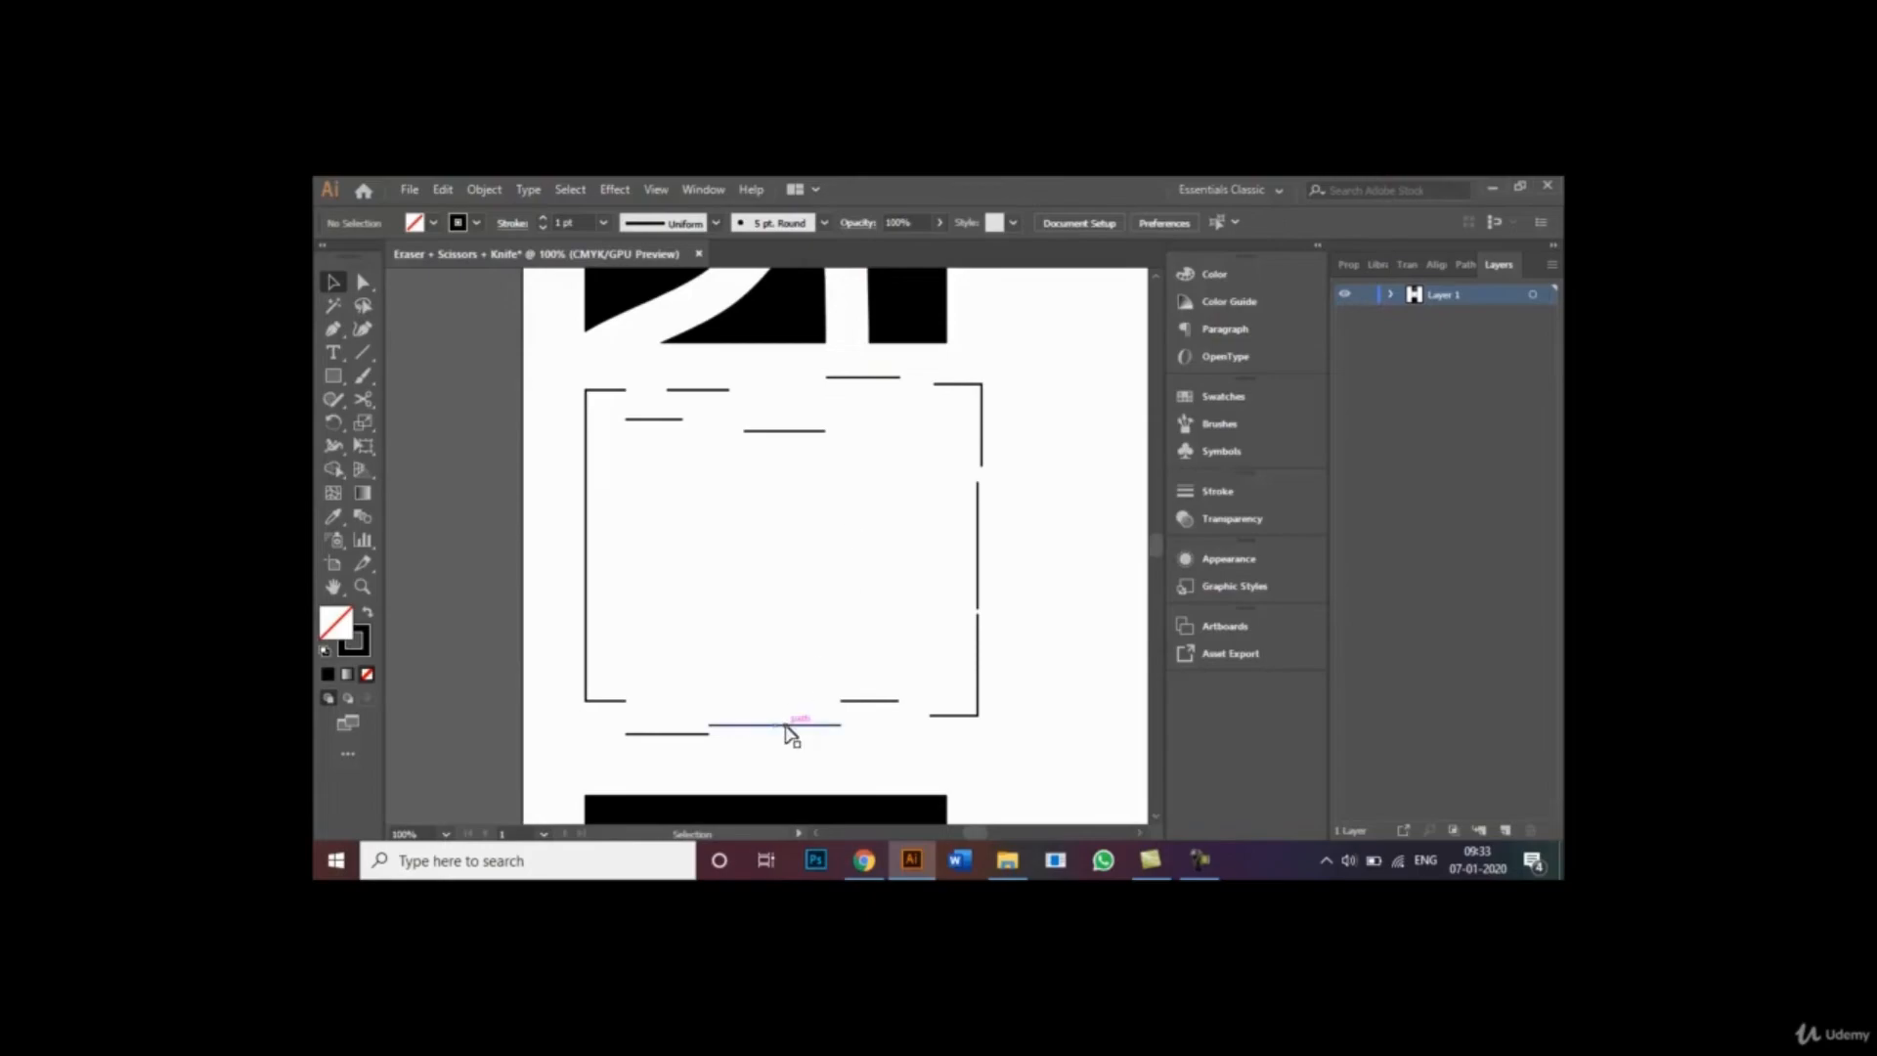
- Move the long bottom-edge piece up inside the outline and the middle right-edge piece inward, then deselect
{"action": "left_click_drag", "start_coordinate": [790, 734], "coordinate": [787, 716]}
{"action": "left_click_drag", "start_coordinate": [771, 695], "coordinate": [768, 694]}
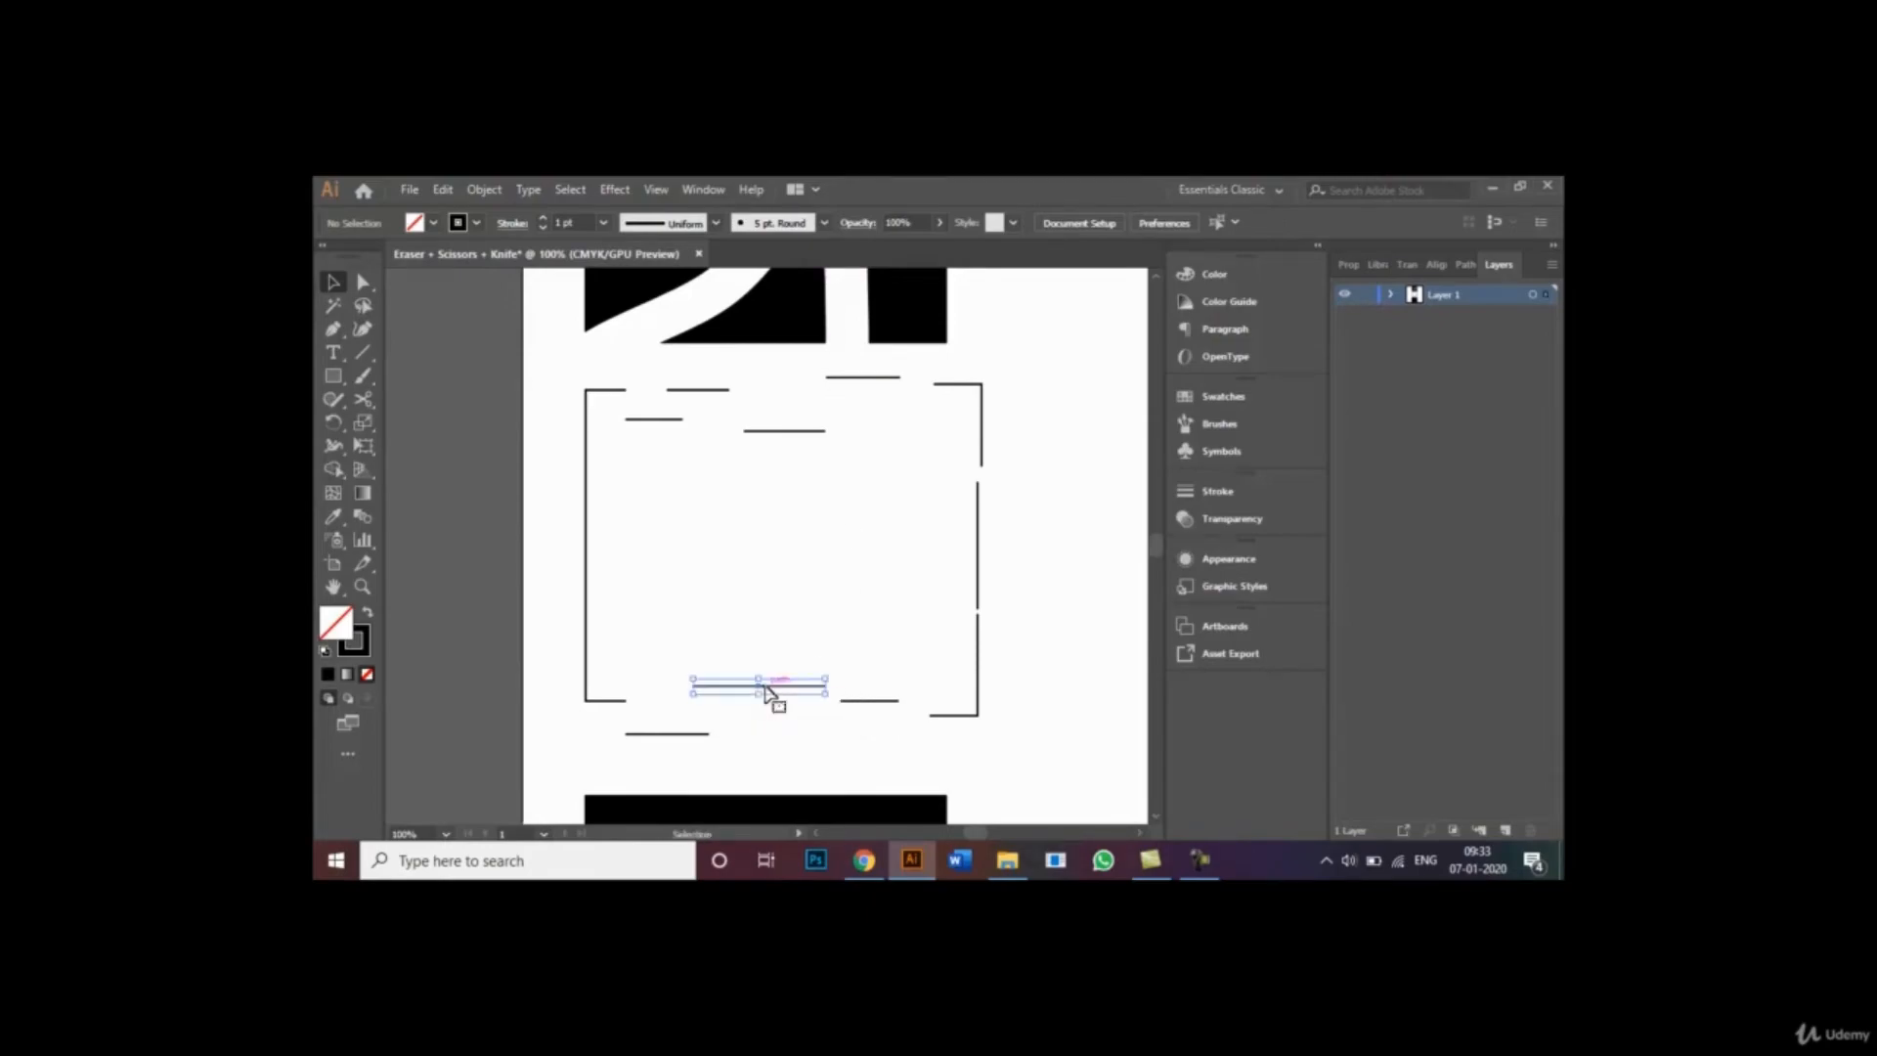
{"action": "left_click", "coordinate": [834, 738]}
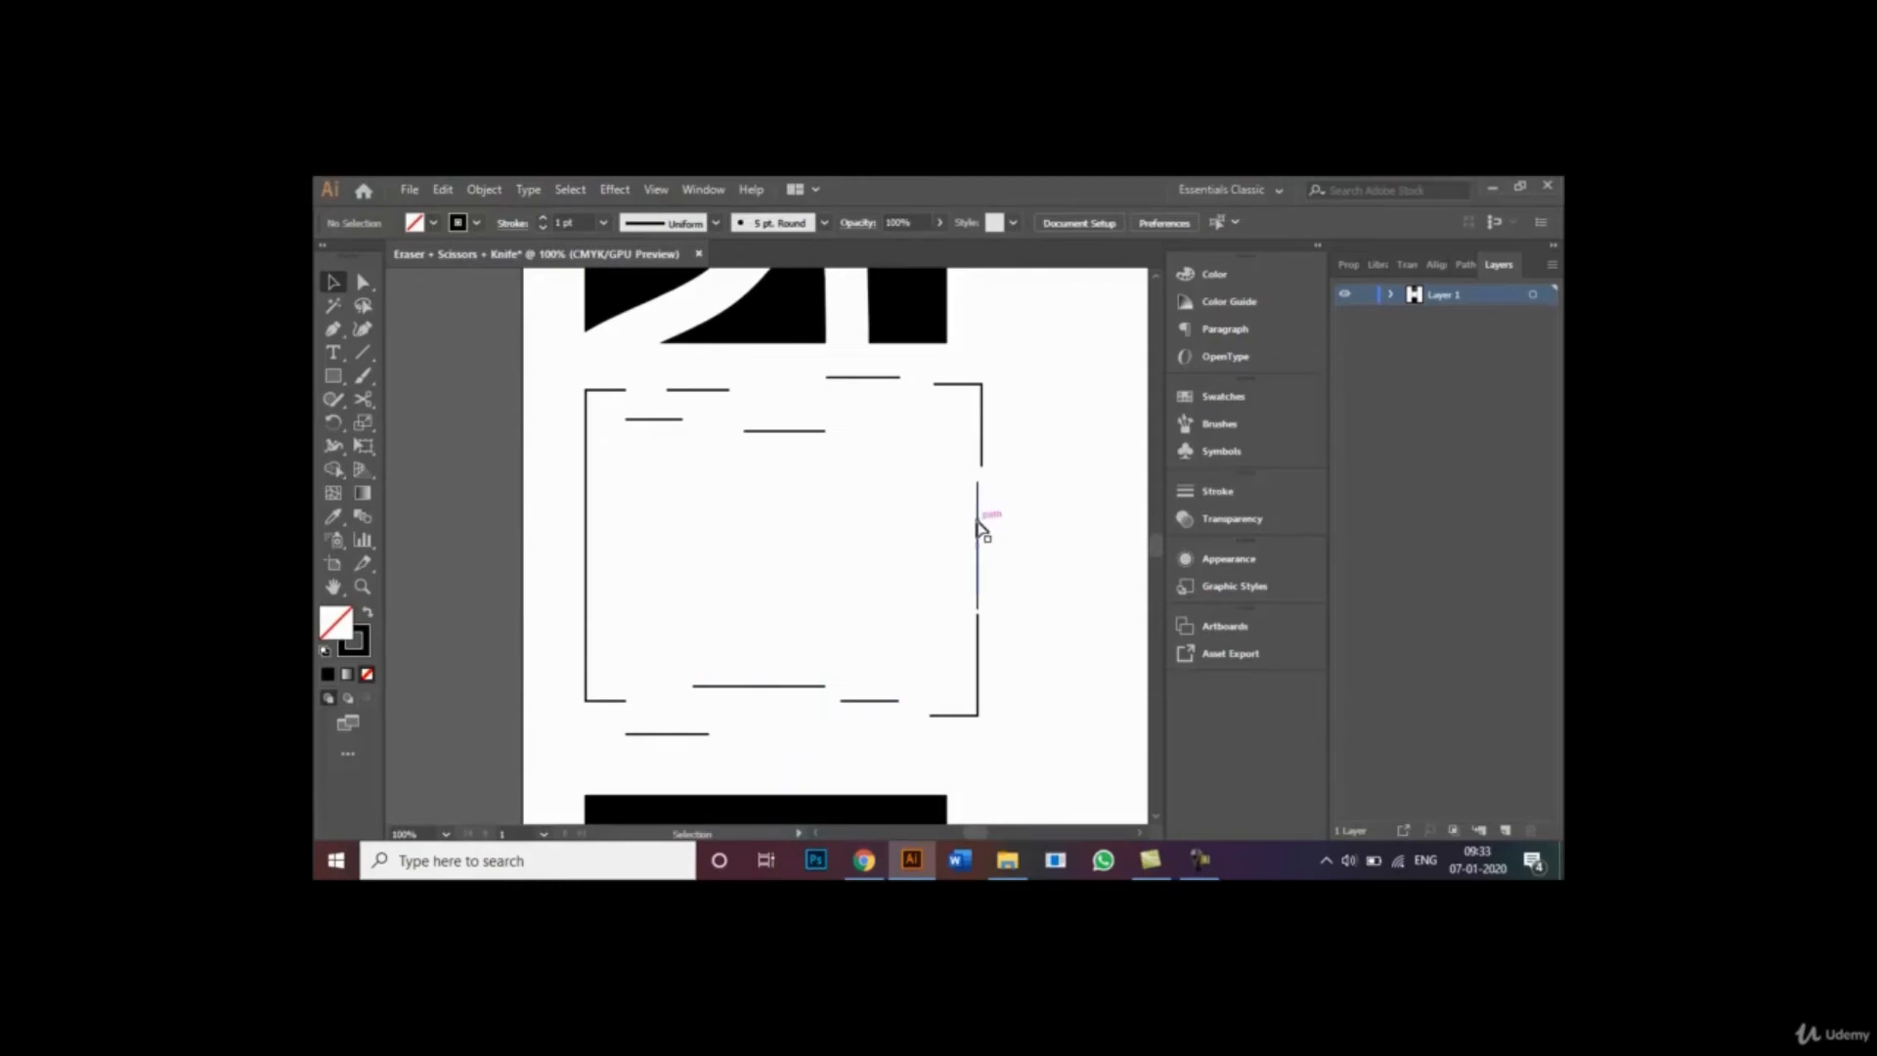
{"action": "left_click_drag", "start_coordinate": [981, 528], "coordinate": [953, 532]}
{"action": "left_click", "coordinate": [1064, 543]}
- Slice the bottom black rectangle with three curved freehand Knife cuts across its edges and middle, then deselect the pieces
{"action": "scroll", "coordinate": [1158, 826], "scroll_direction": "down", "scroll_amount": 8}
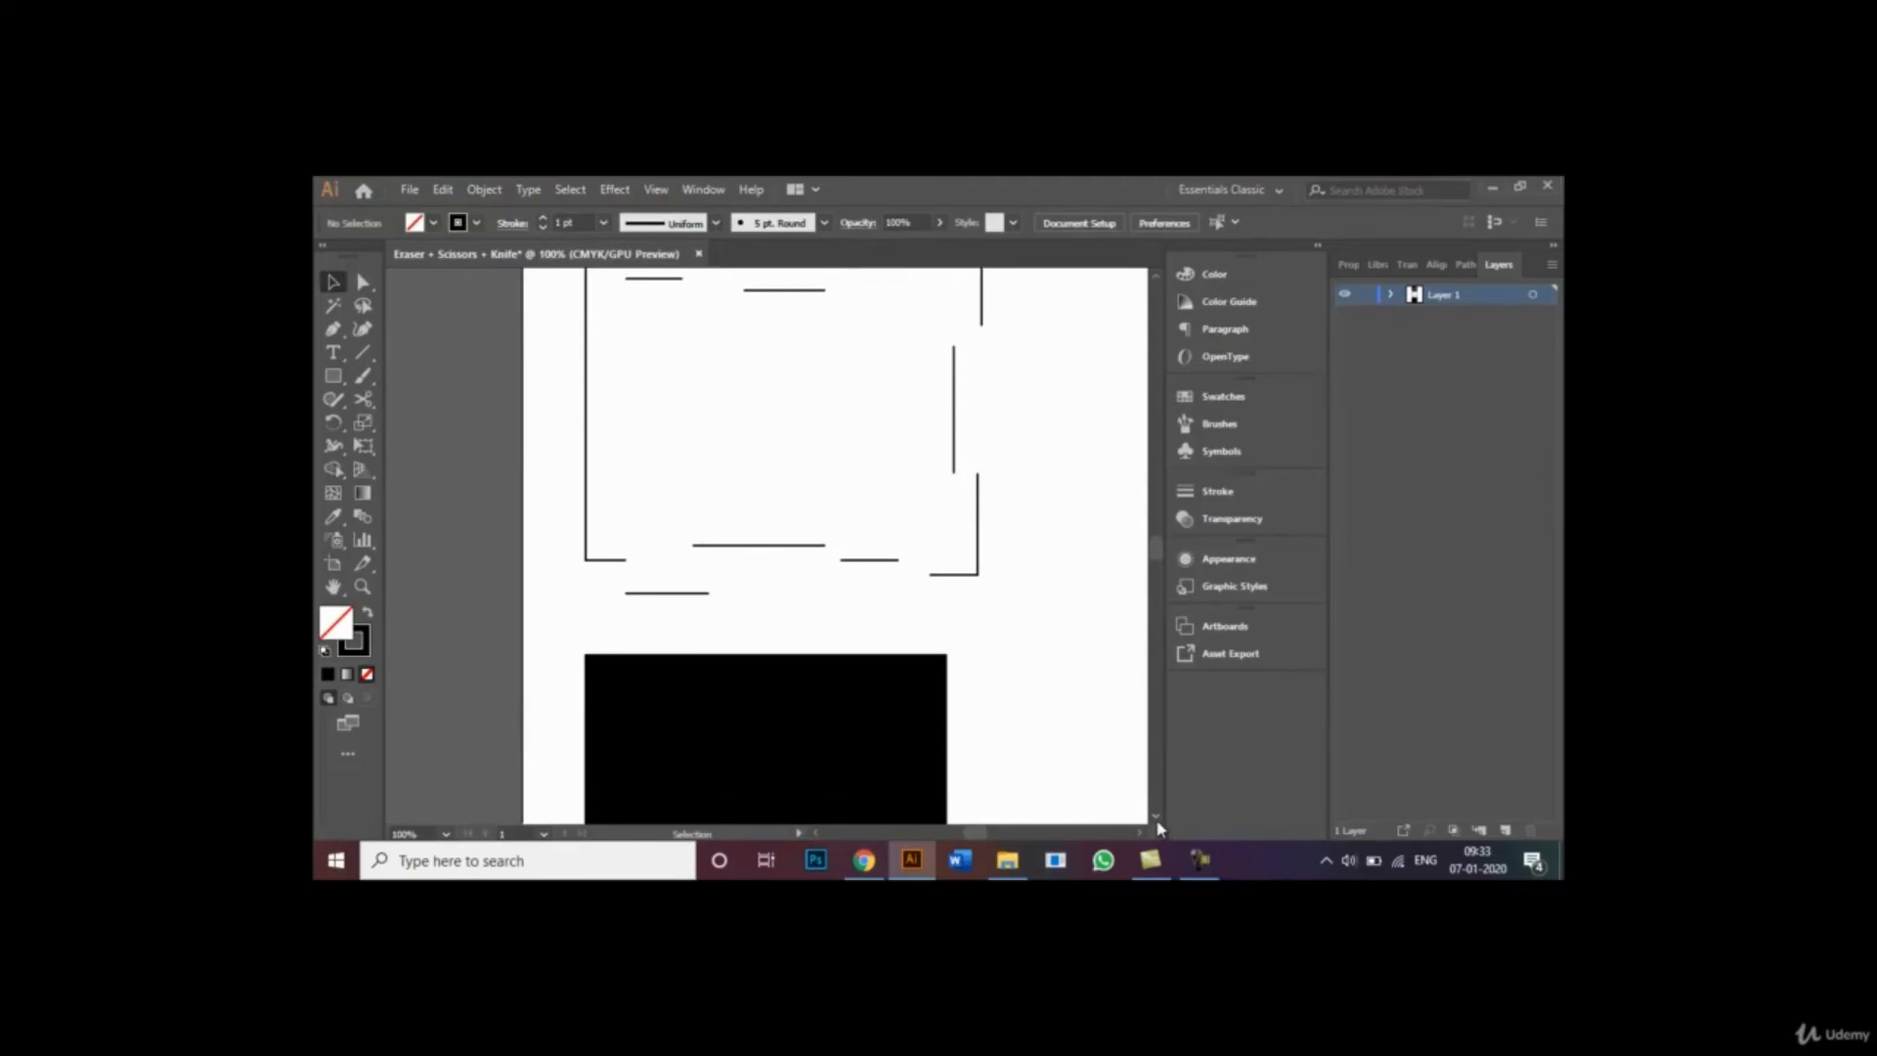
{"action": "left_click", "coordinate": [365, 403]}
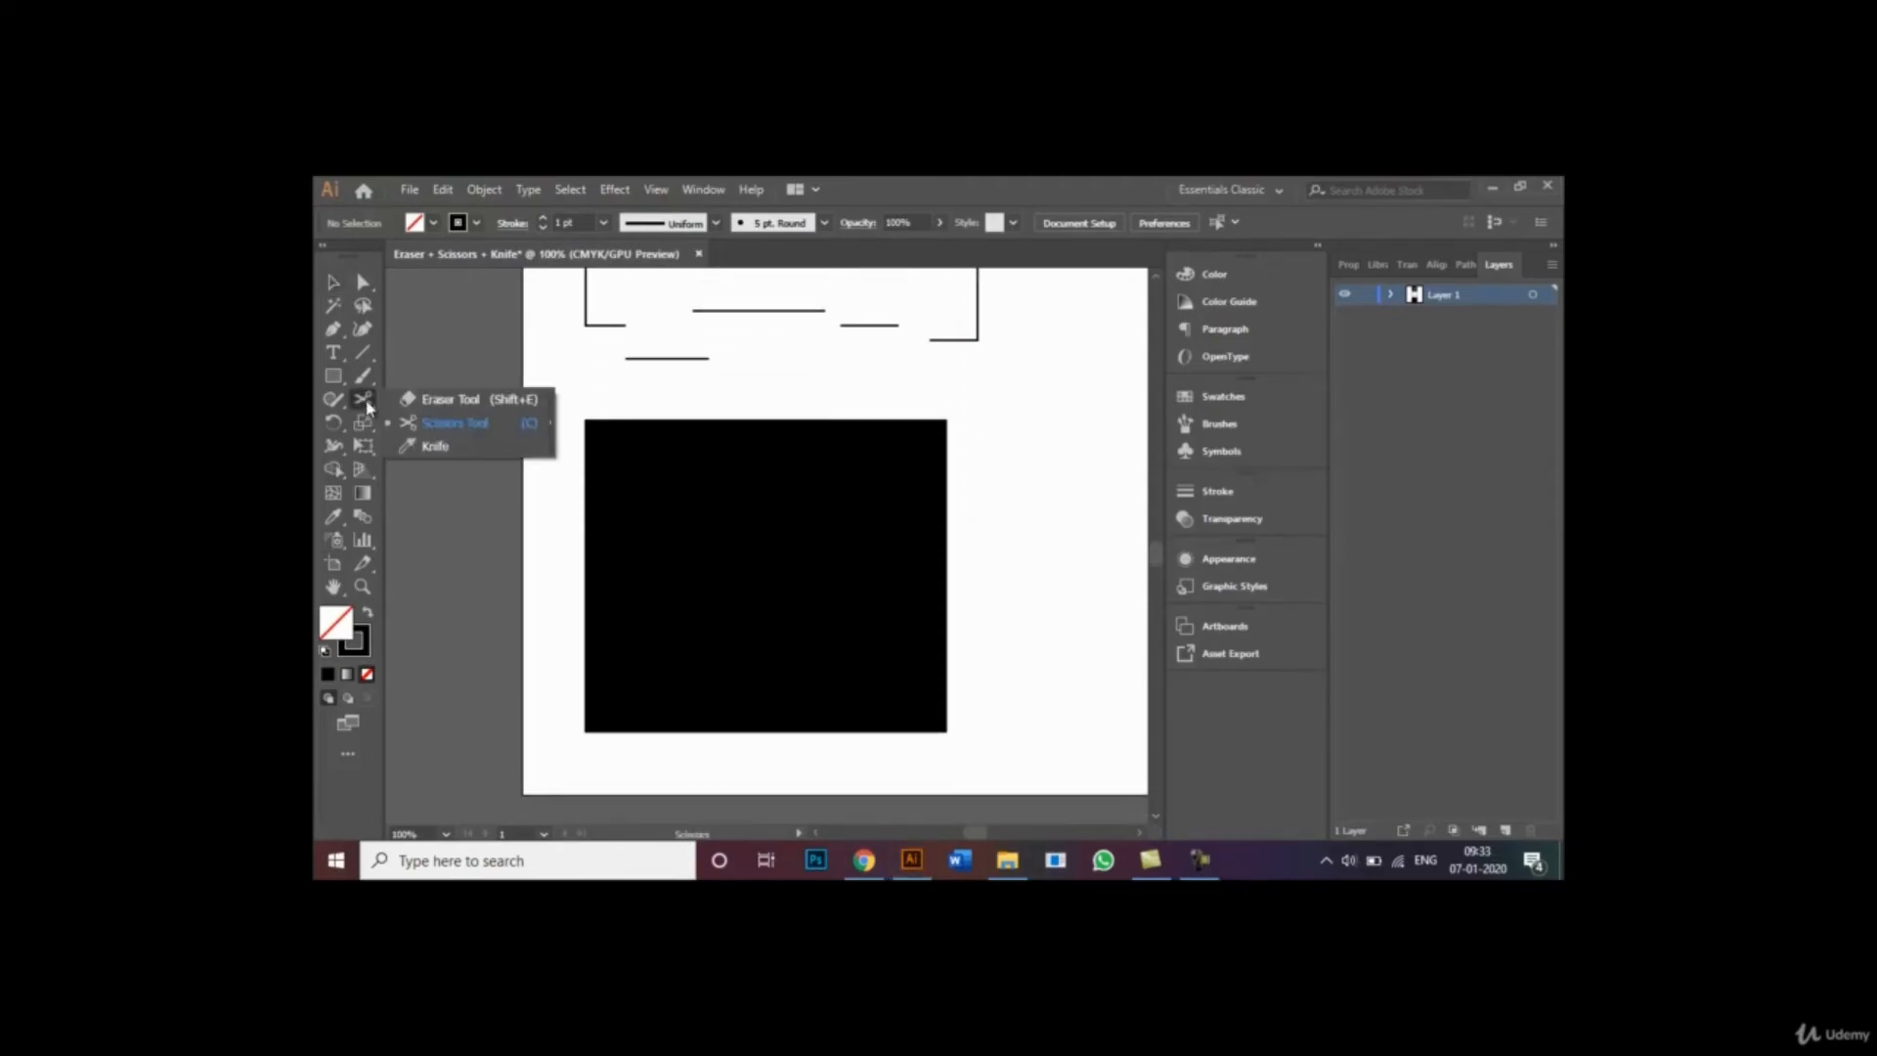
{"action": "left_click", "coordinate": [445, 452]}
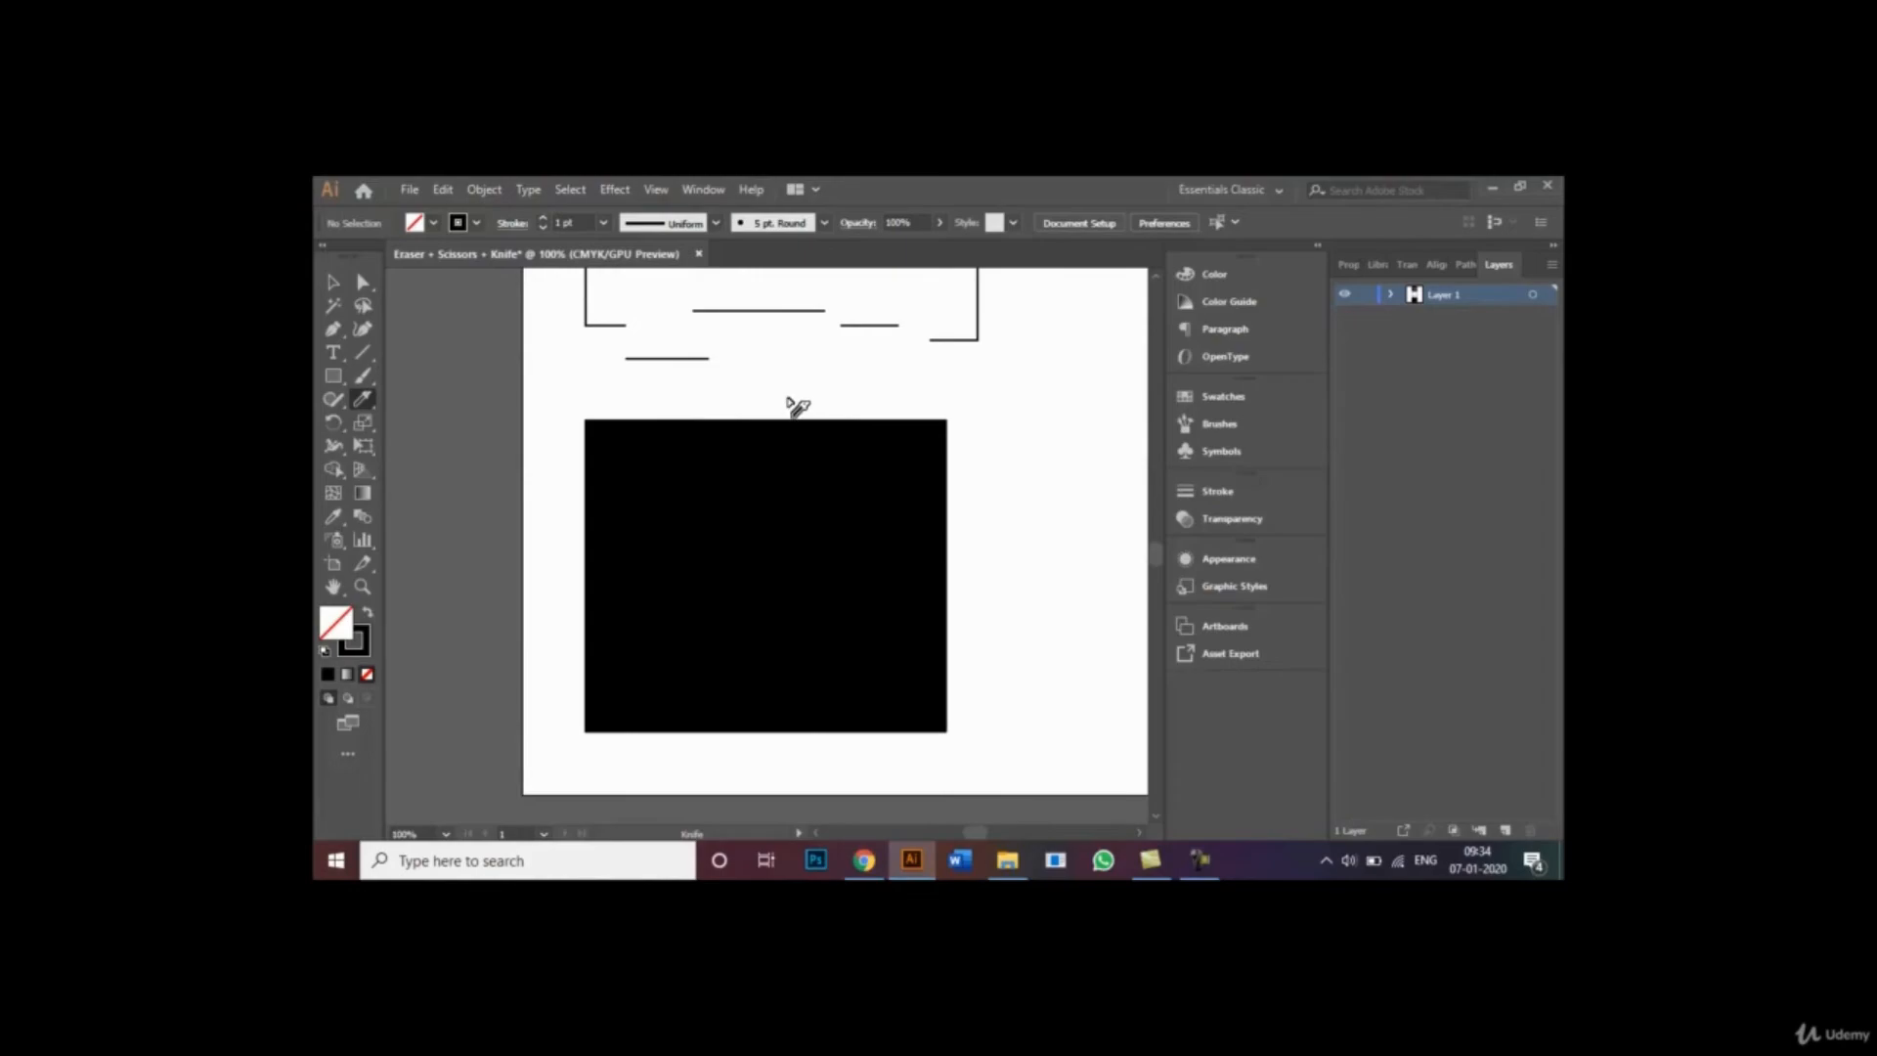
{"action": "mouse_move", "coordinate": [788, 401]}
{"action": "left_mouse_down"}
{"action": "mouse_move", "coordinate": [831, 482]}
{"action": "mouse_move", "coordinate": [941, 498]}
{"action": "mouse_move", "coordinate": [968, 548]}
{"action": "mouse_move", "coordinate": [918, 570]}
{"action": "mouse_move", "coordinate": [761, 528]}
{"action": "mouse_move", "coordinate": [645, 554]}
{"action": "mouse_move", "coordinate": [633, 607]}
{"action": "mouse_move", "coordinate": [751, 703]}
{"action": "mouse_move", "coordinate": [745, 757]}
{"action": "left_mouse_up"}
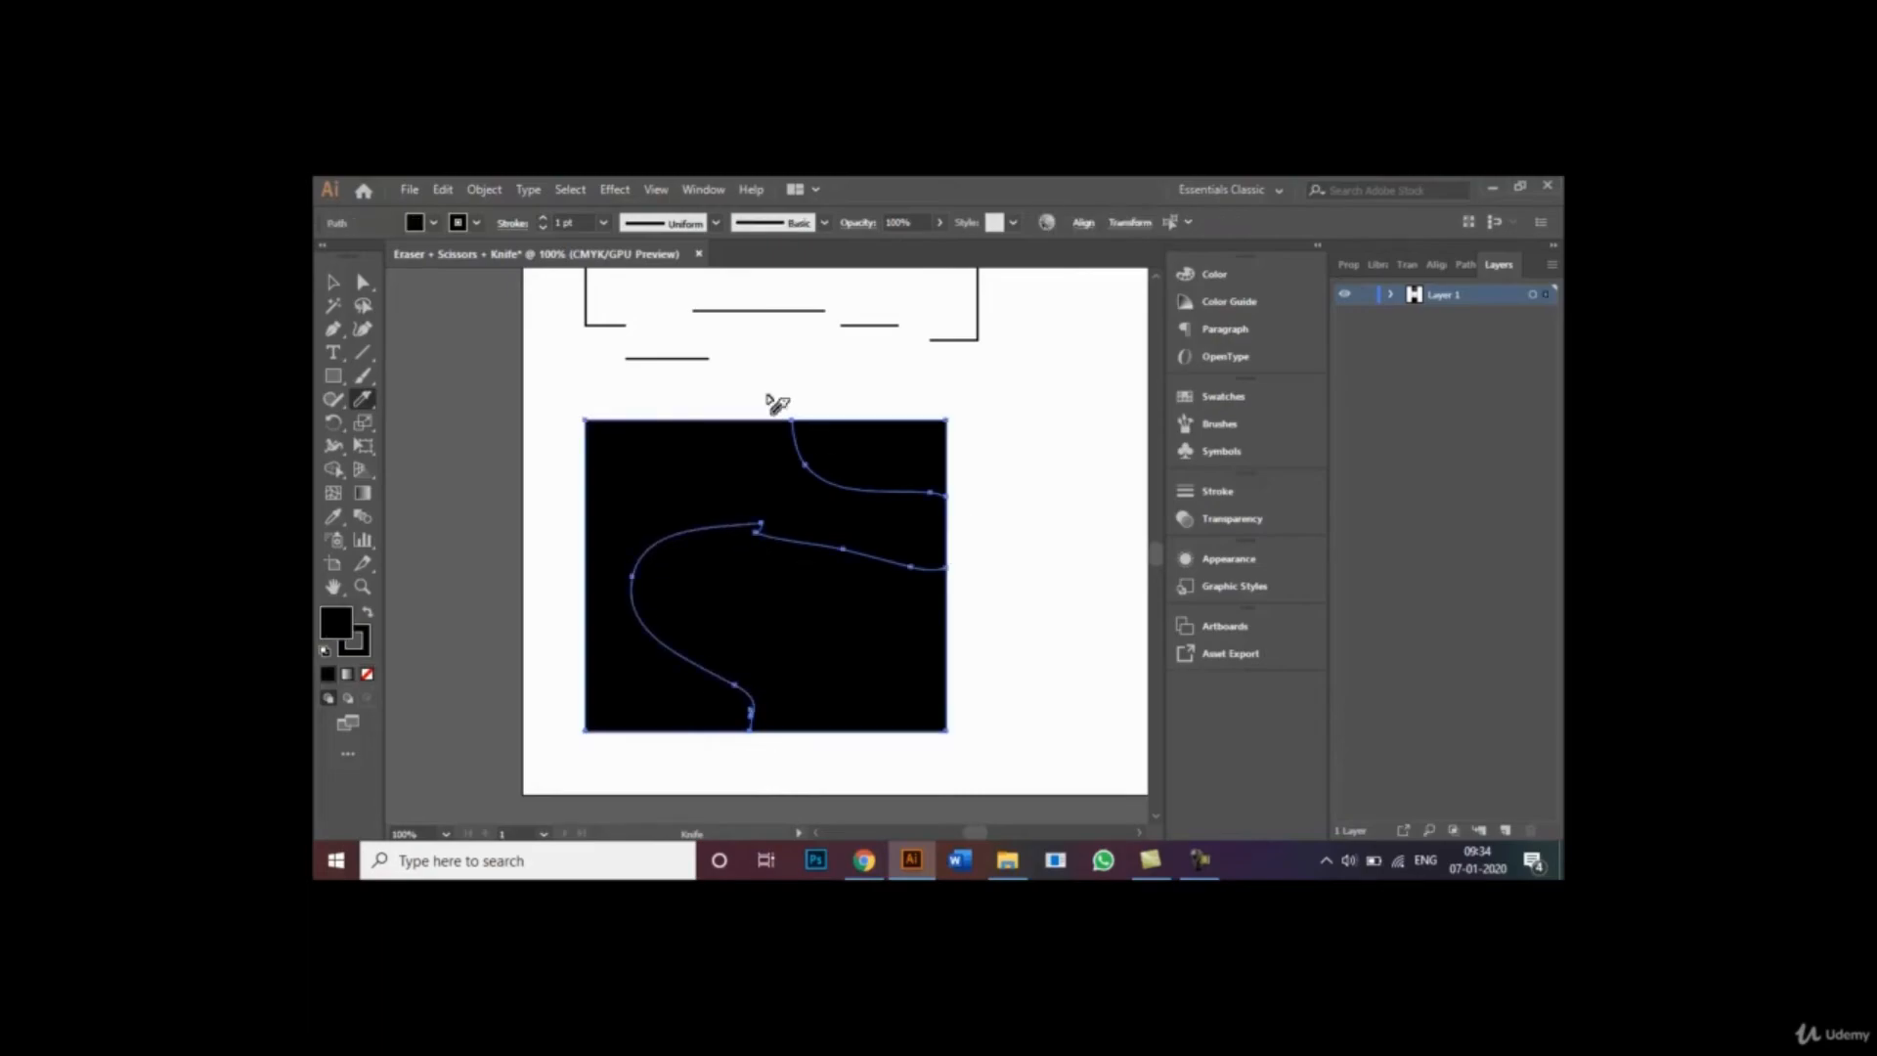
{"action": "mouse_move", "coordinate": [615, 398]}
{"action": "left_mouse_down"}
{"action": "mouse_move", "coordinate": [615, 504]}
{"action": "mouse_move", "coordinate": [555, 576]}
{"action": "mouse_move", "coordinate": [561, 626]}
{"action": "mouse_move", "coordinate": [670, 746]}
{"action": "left_mouse_up"}
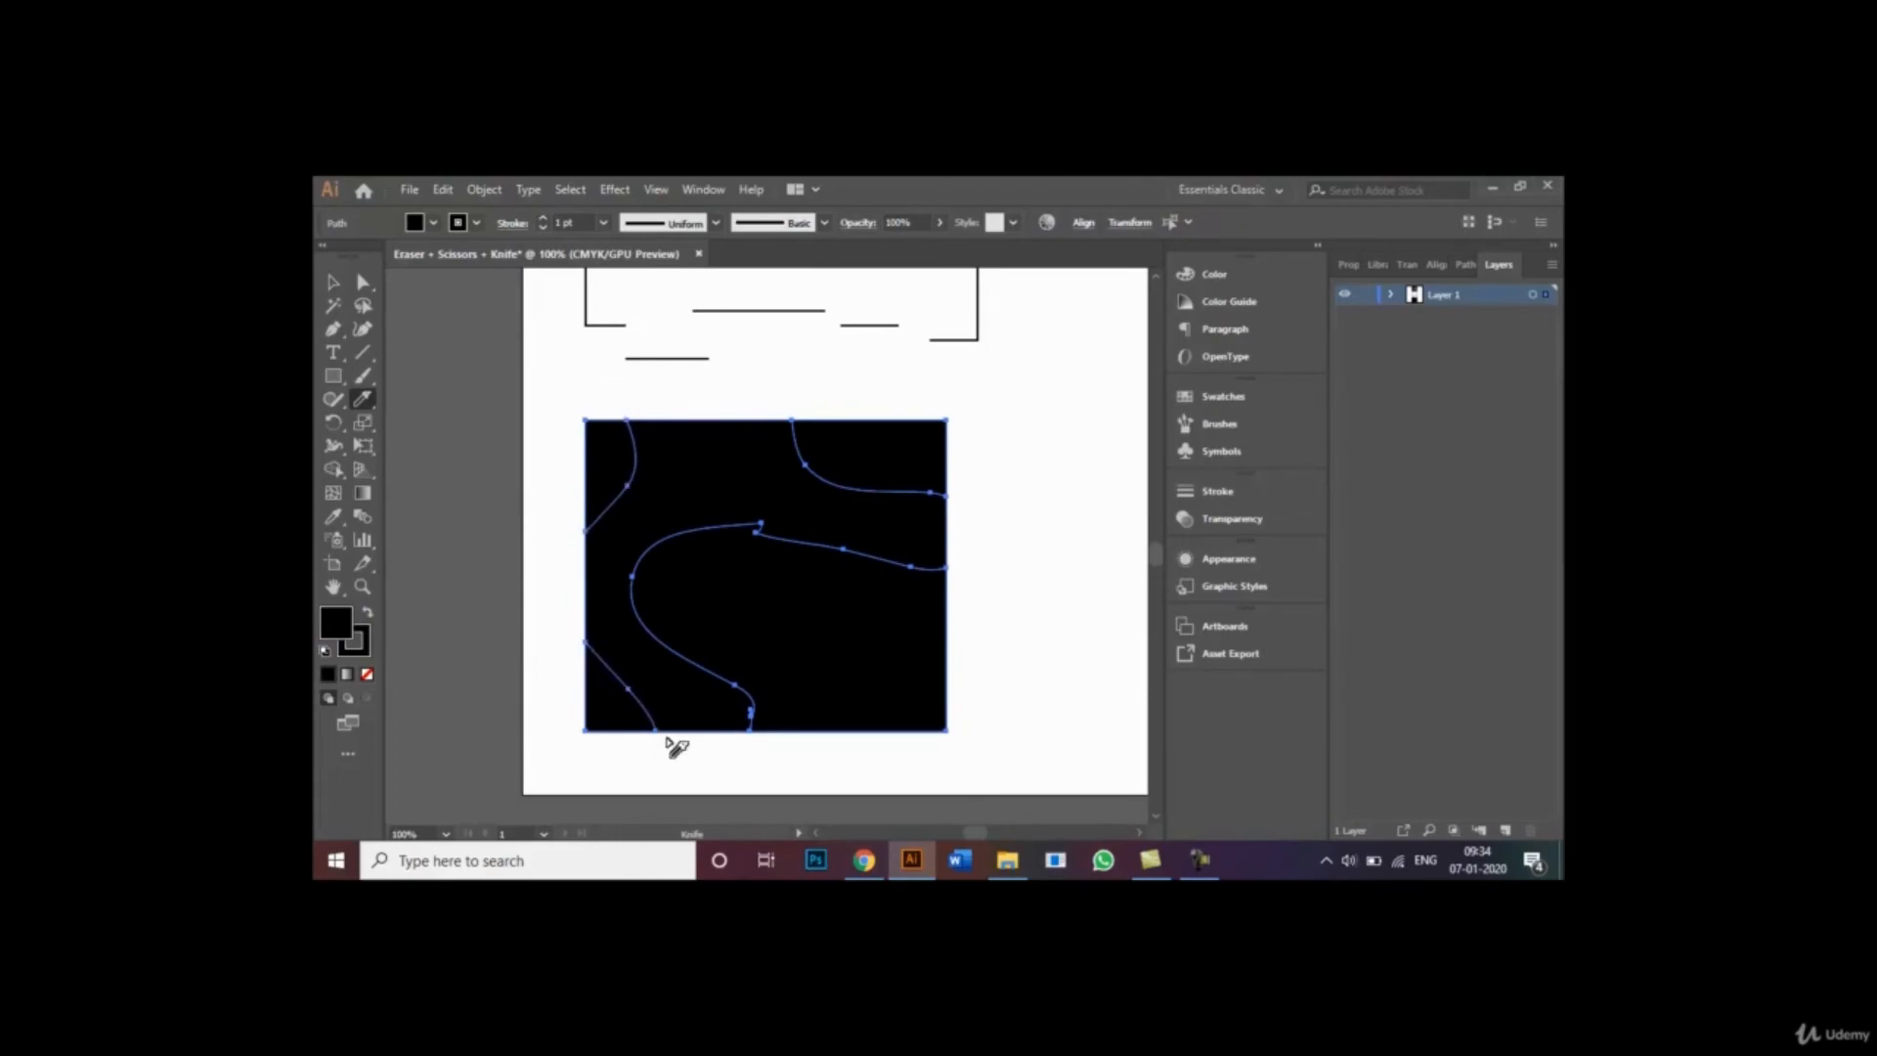
{"action": "mouse_move", "coordinate": [839, 735]}
{"action": "left_mouse_down"}
{"action": "mouse_move", "coordinate": [876, 581]}
{"action": "mouse_move", "coordinate": [936, 588]}
{"action": "mouse_move", "coordinate": [972, 625]}
{"action": "left_mouse_up"}
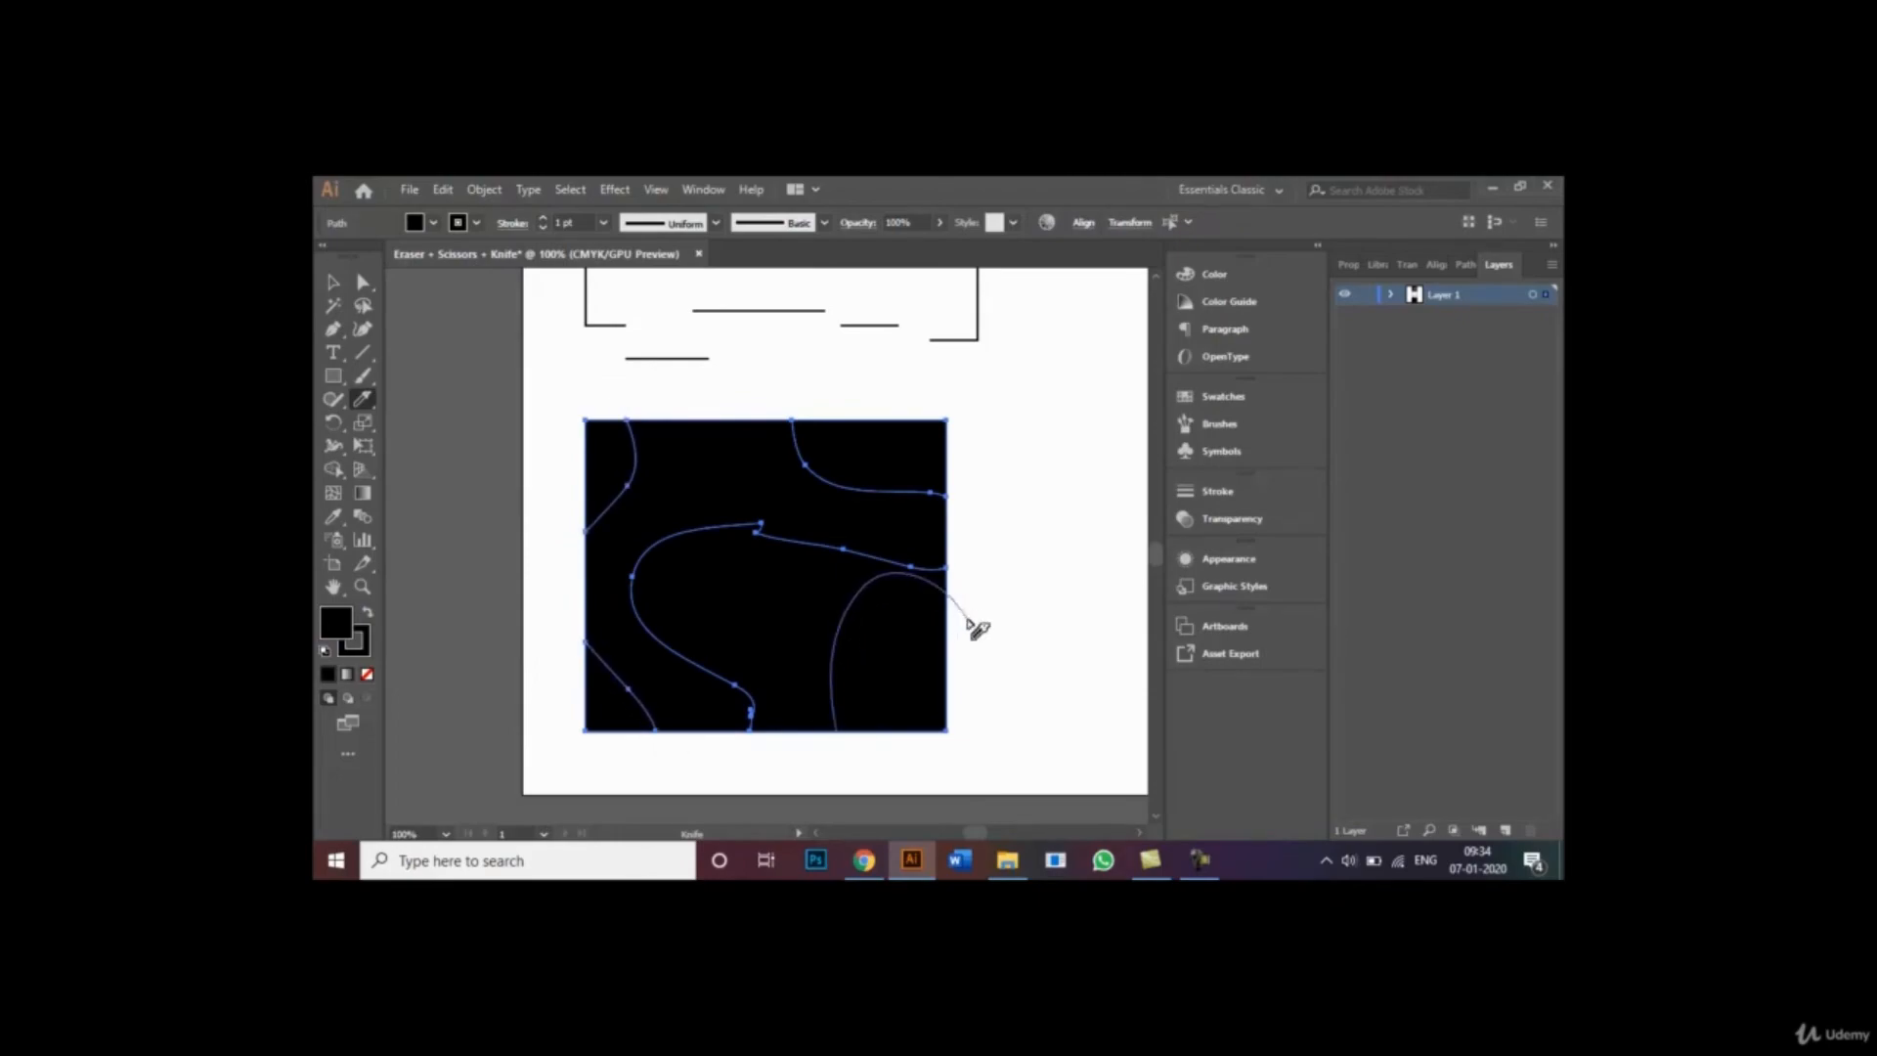
{"action": "left_click", "coordinate": [334, 282]}
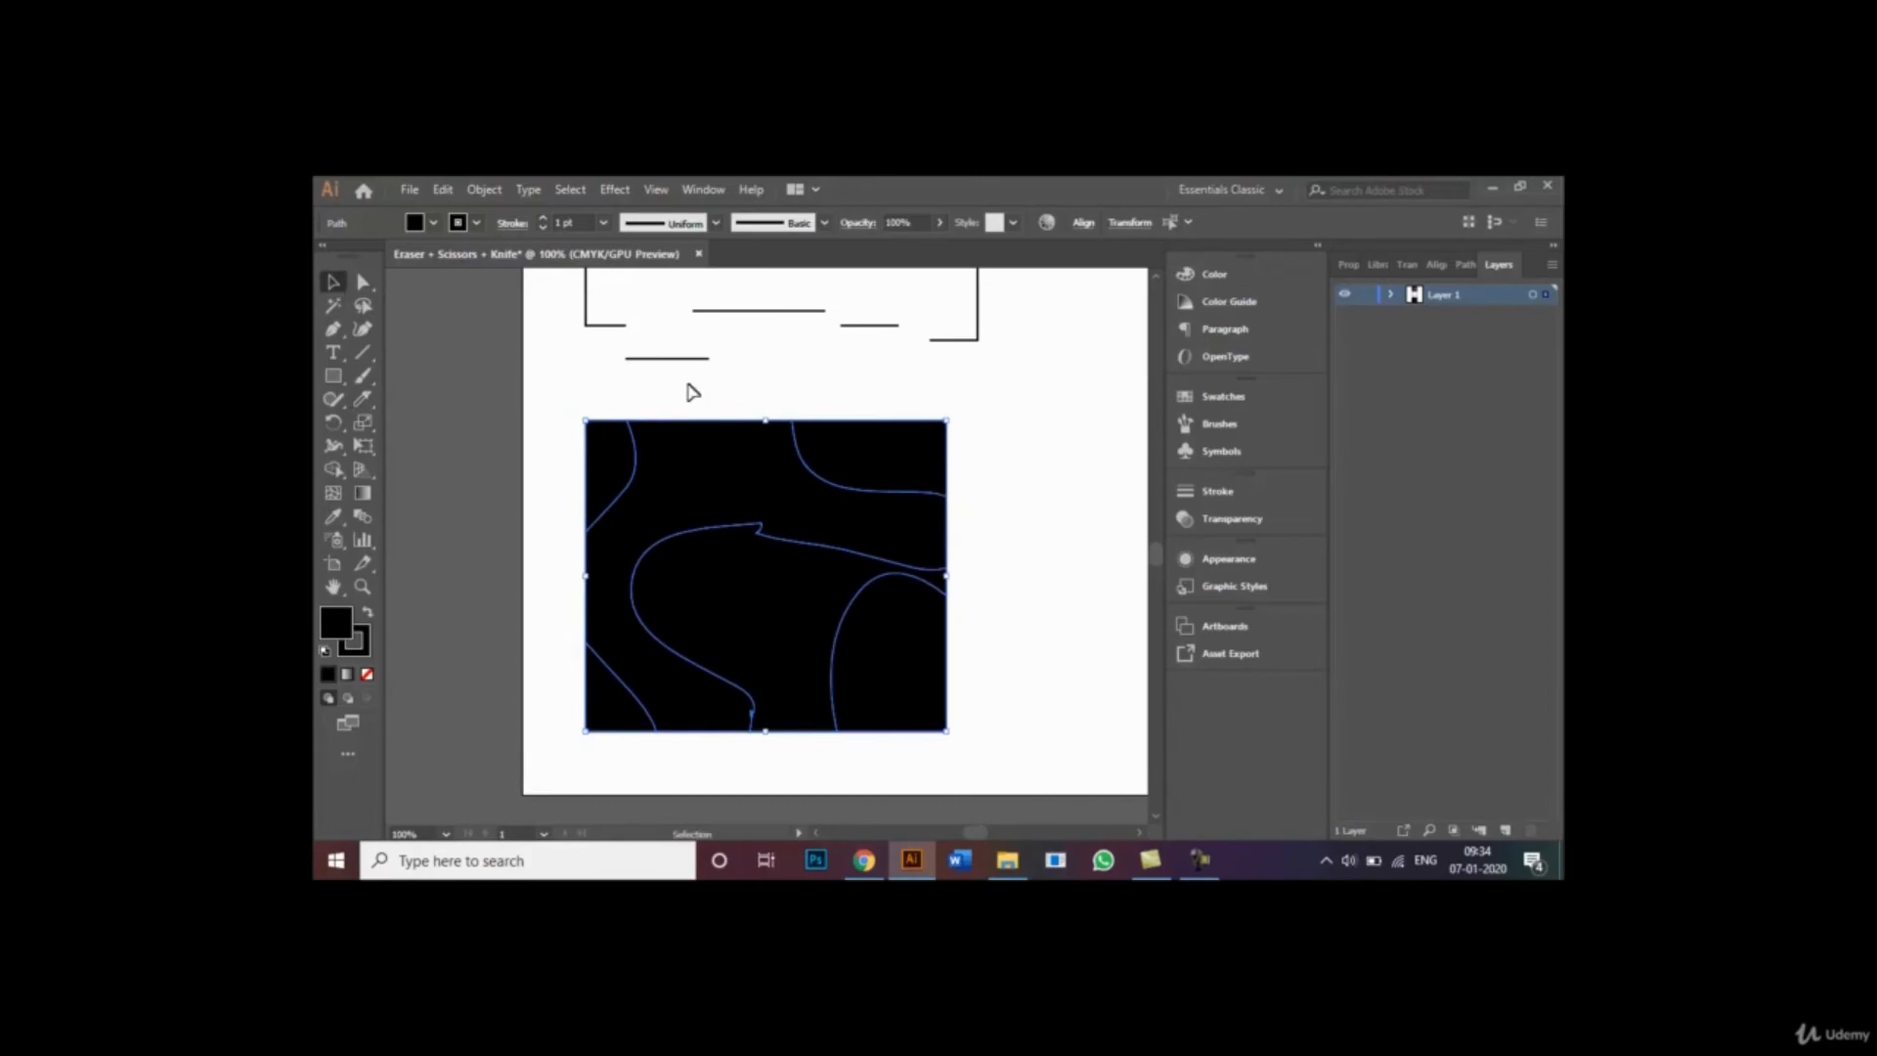
{"action": "left_click", "coordinate": [691, 390]}
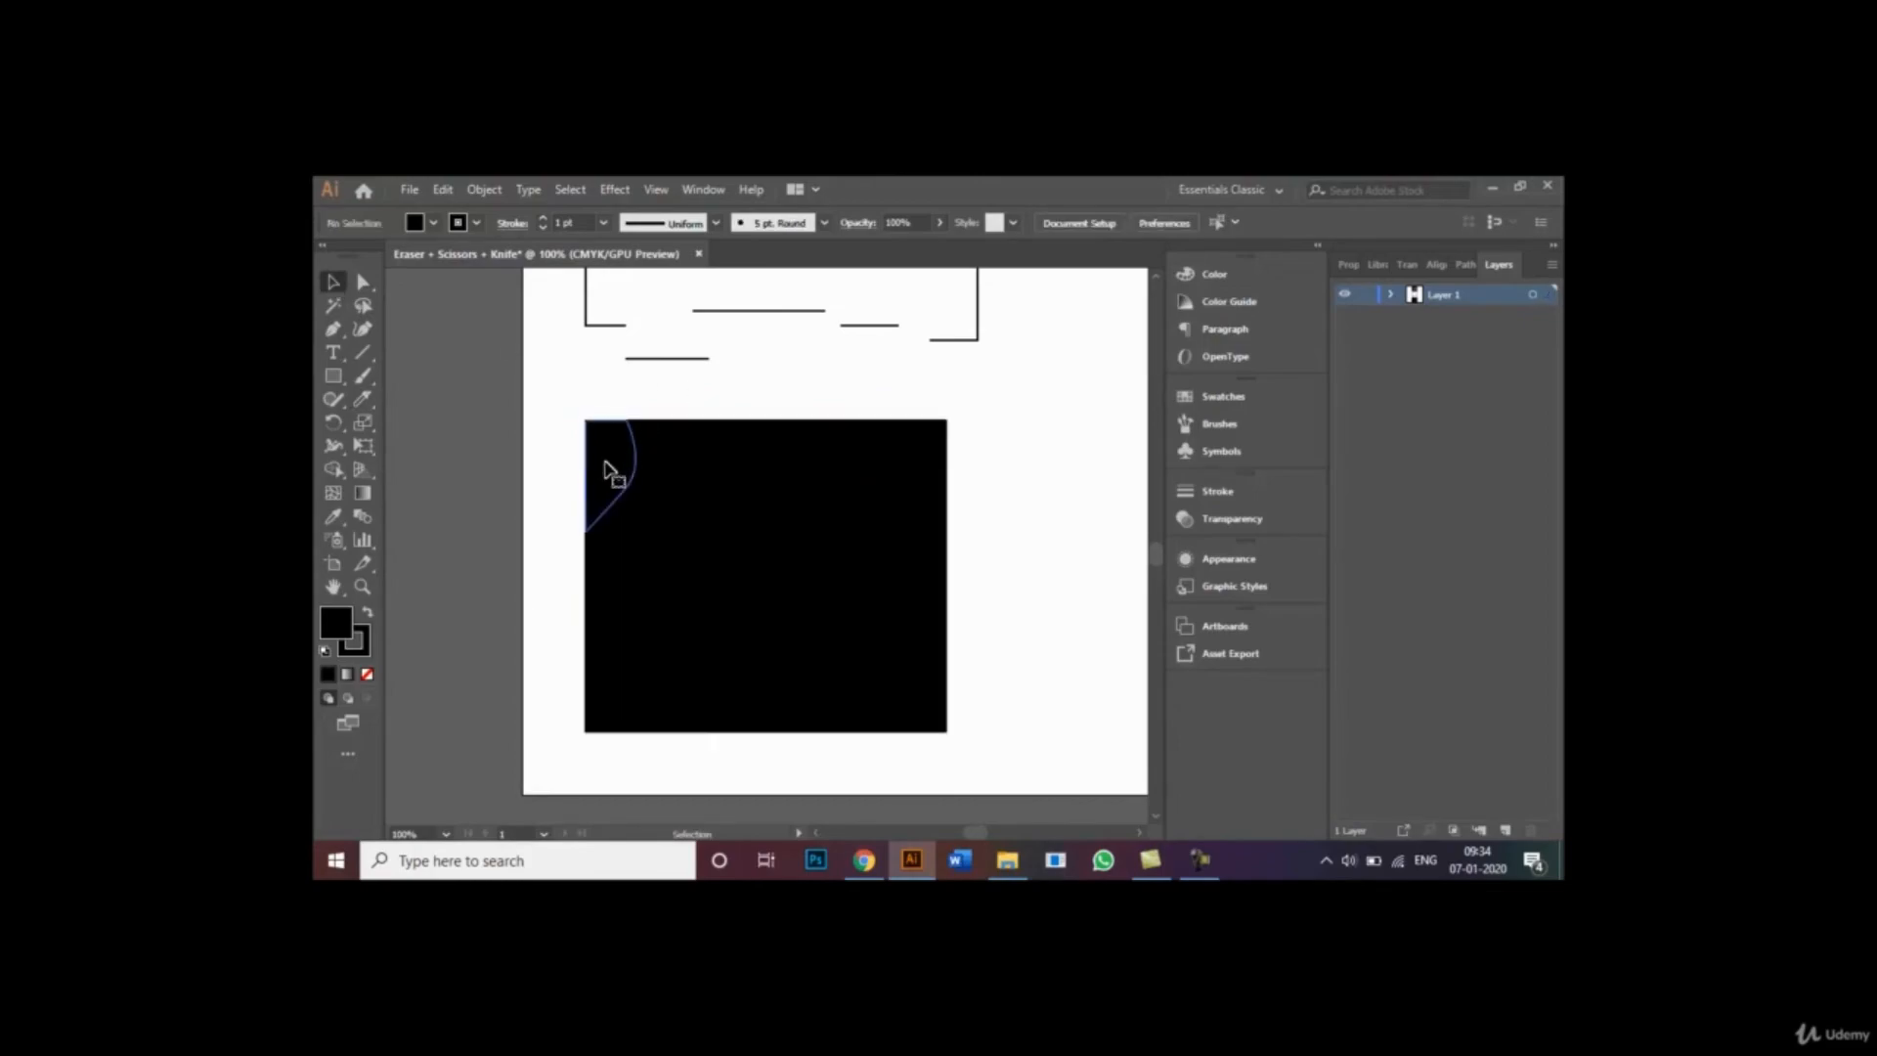
- Fill the cut piece in the upper-left corner of the bottom rectangle with CMYK Red
{"action": "left_click", "coordinate": [602, 459]}
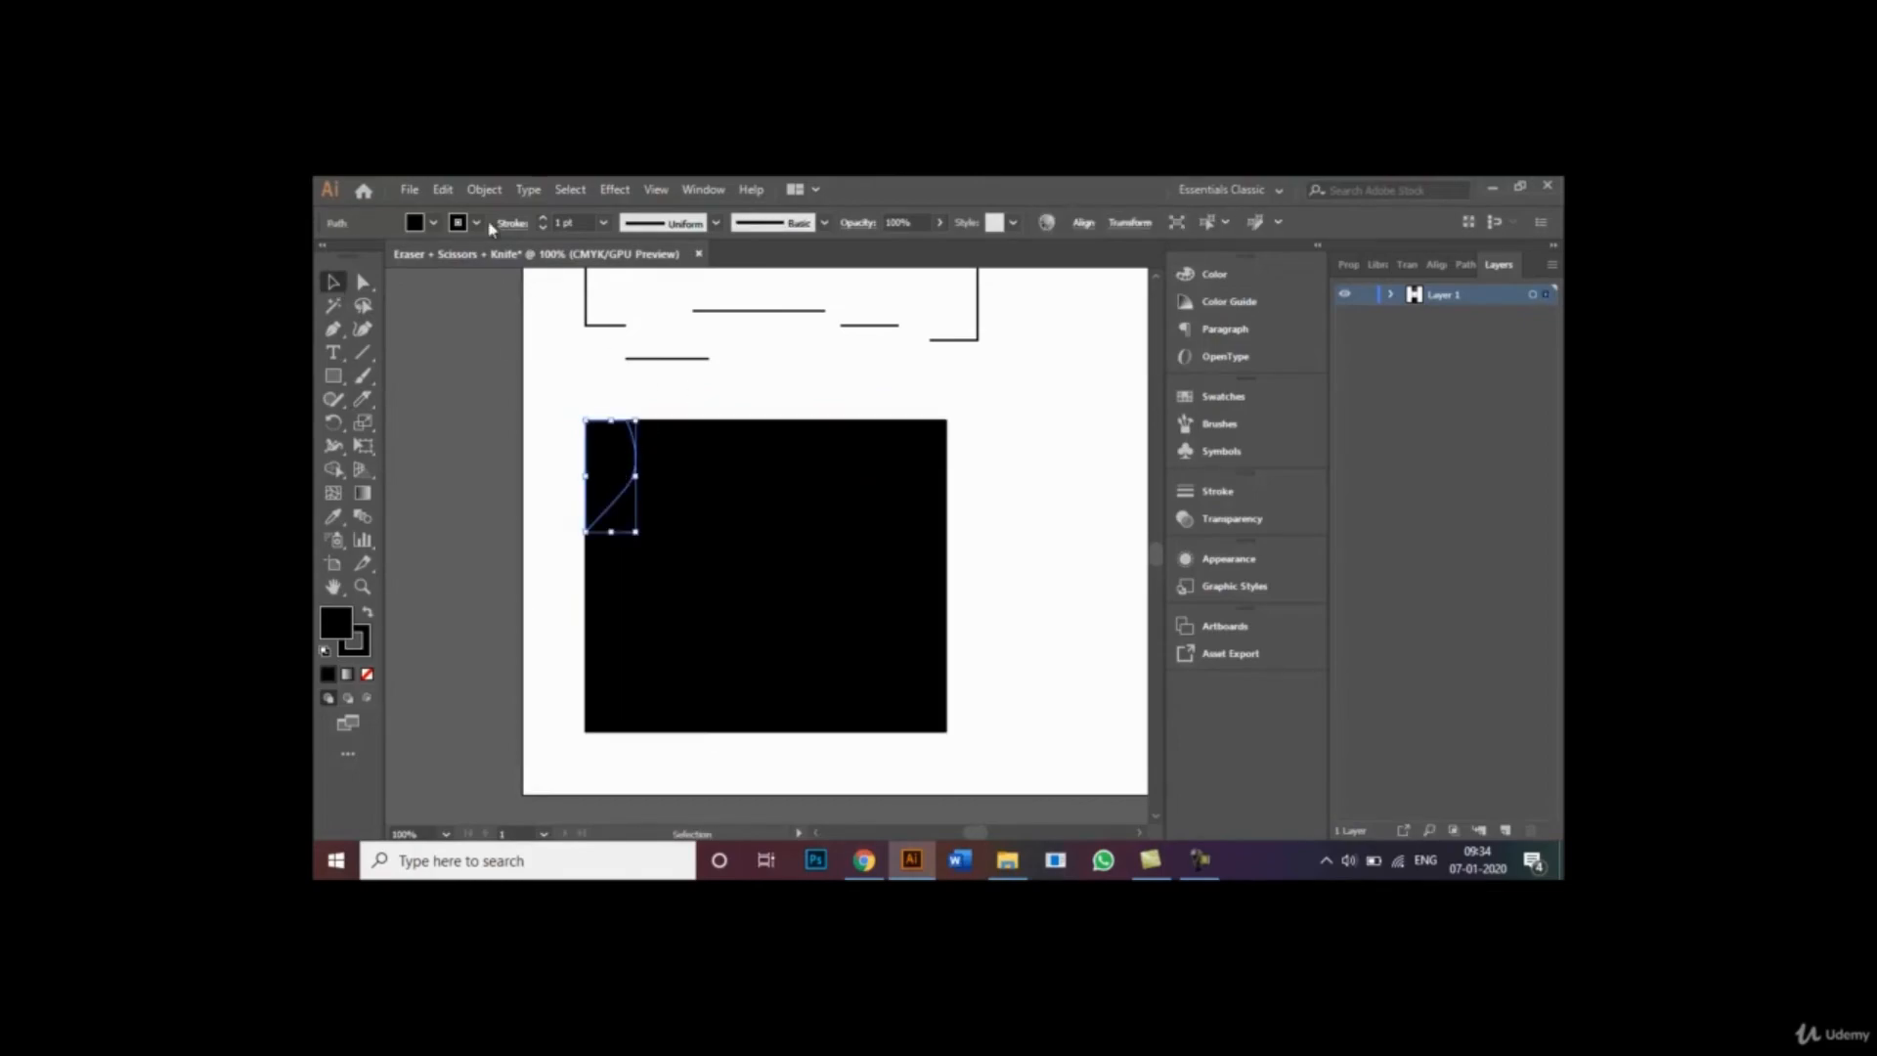
{"action": "left_click", "coordinate": [433, 223]}
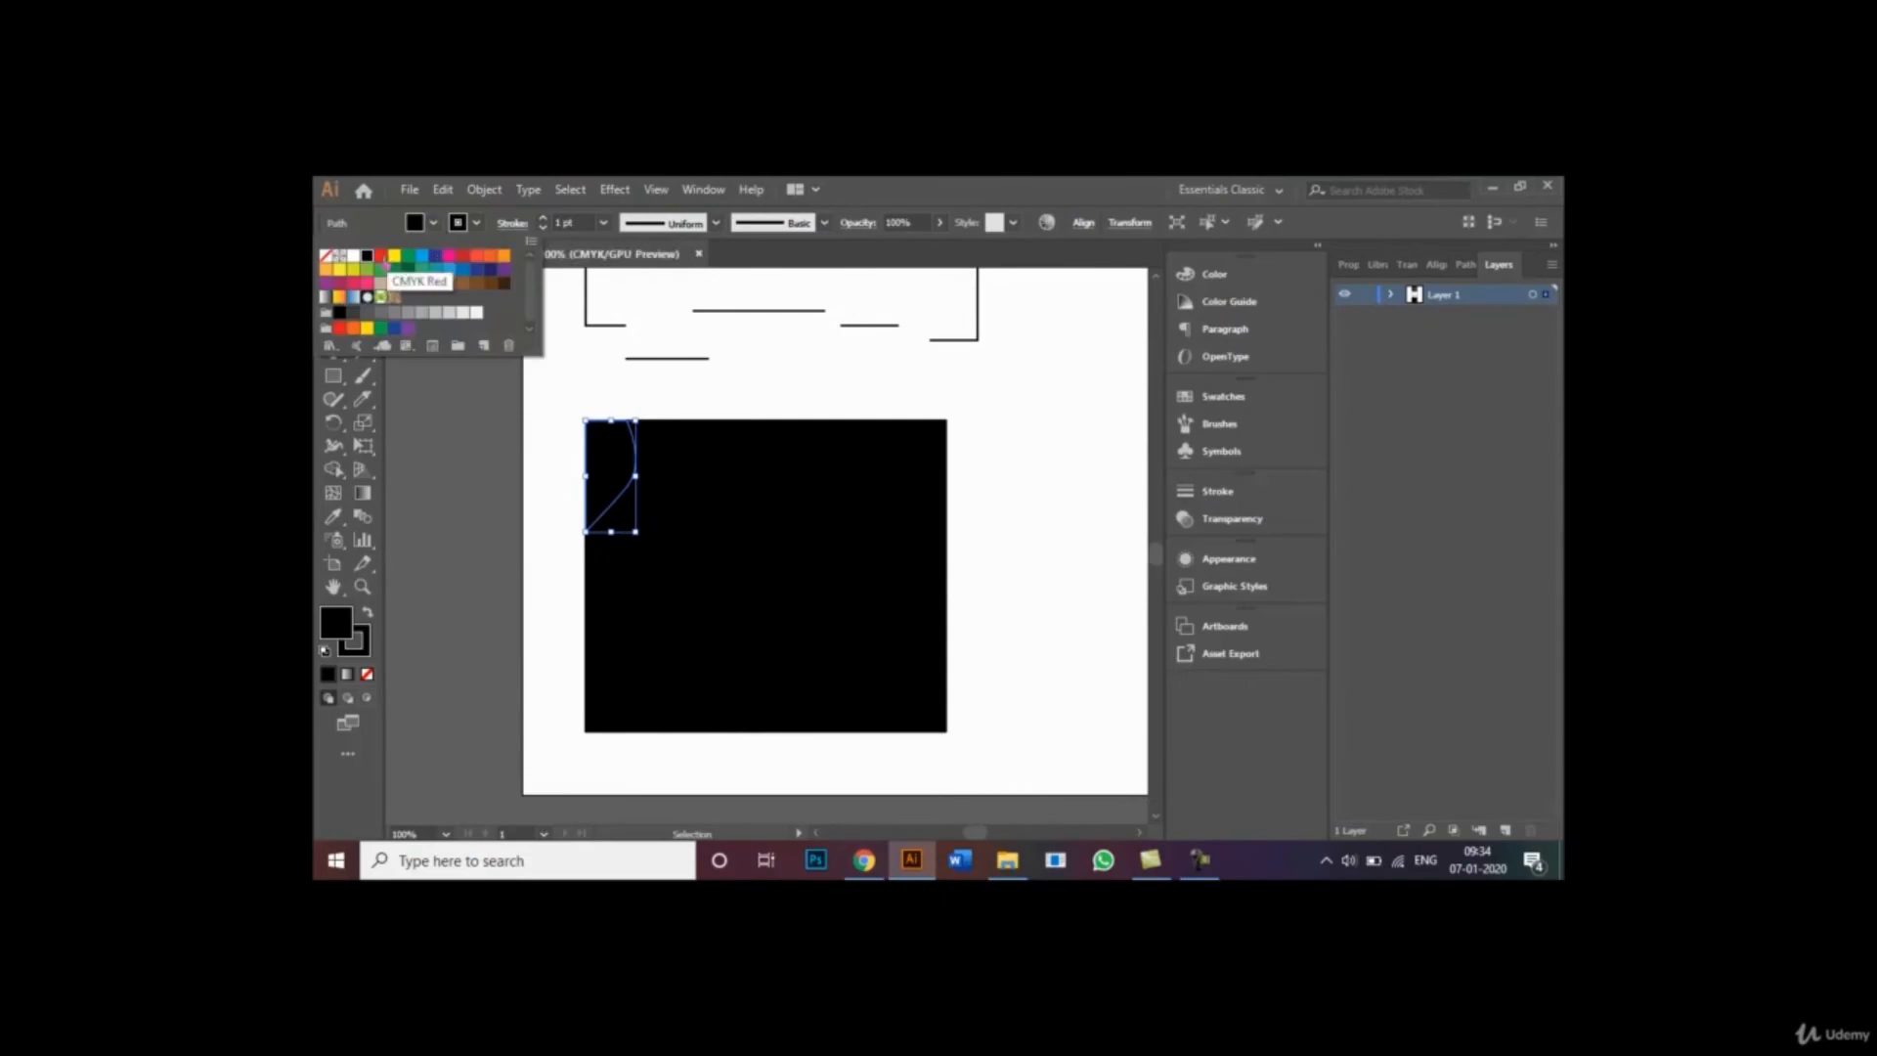
{"action": "left_click", "coordinate": [380, 255]}
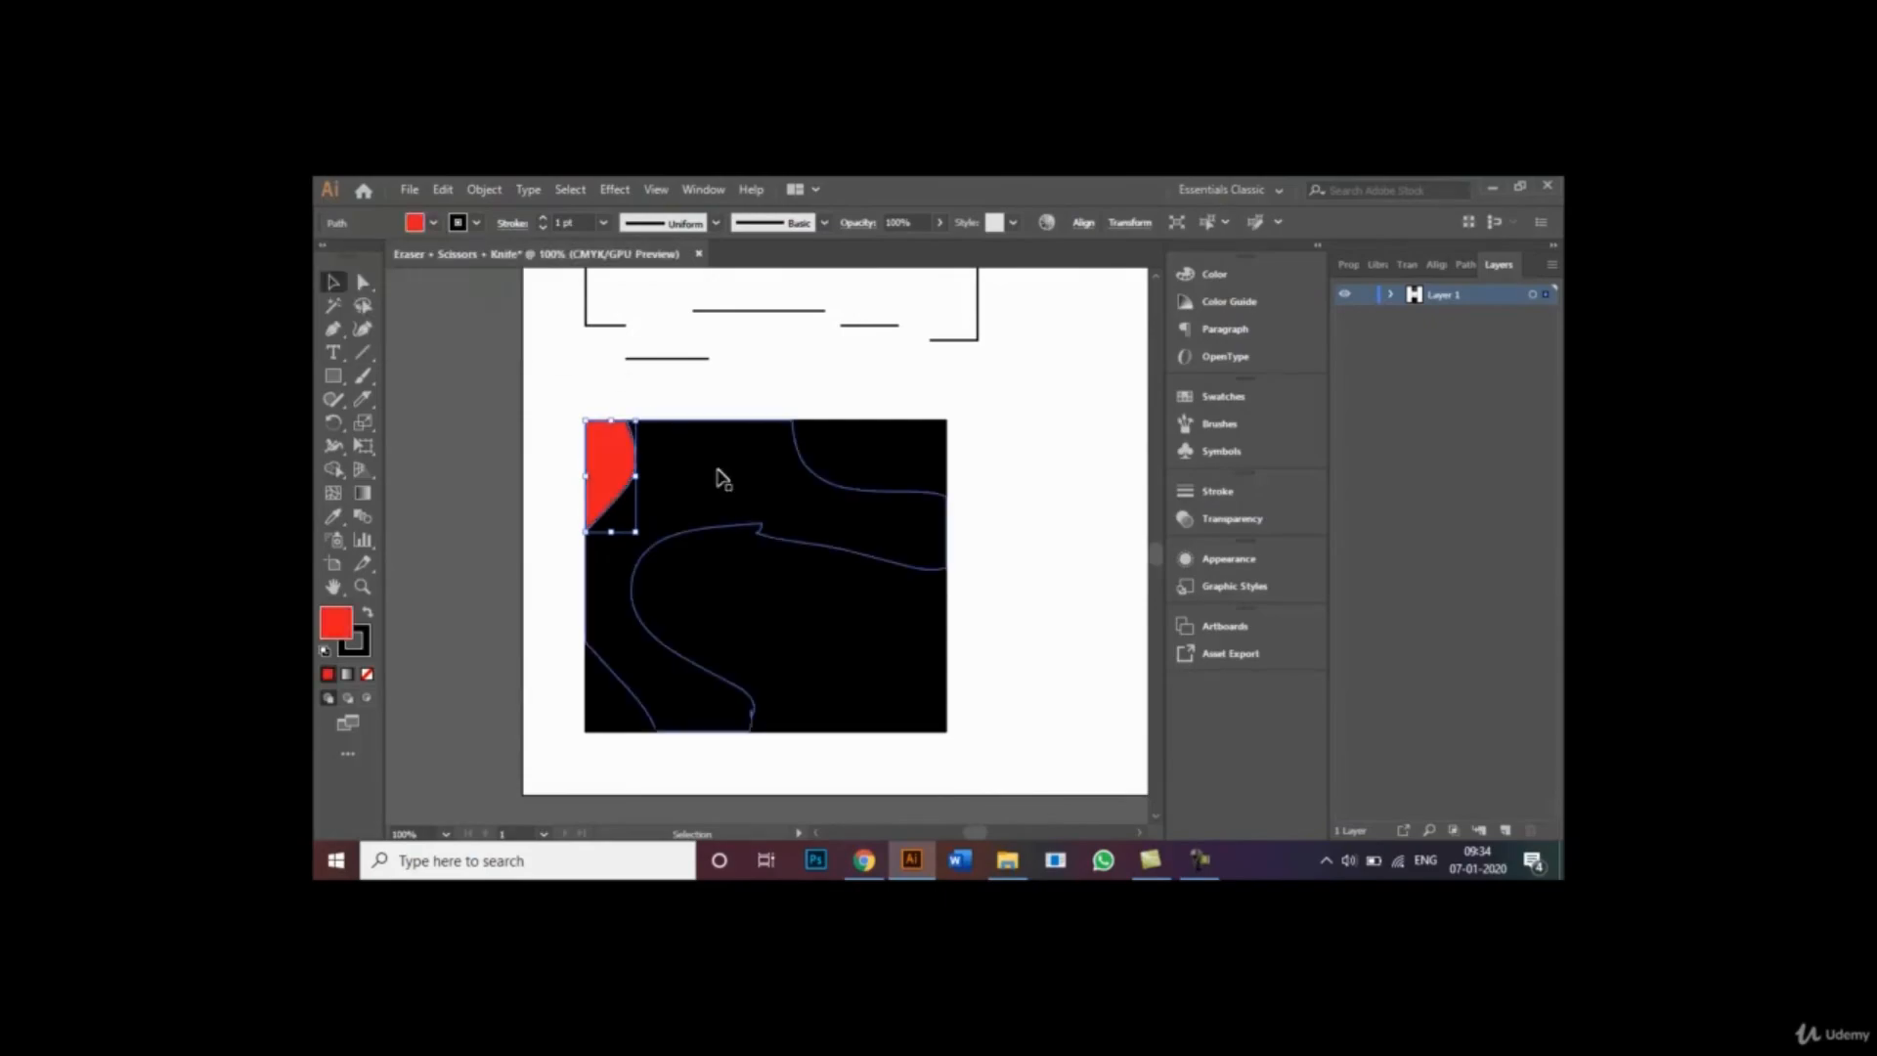
- Fill the large cut piece spanning the top and left side of the bottom rectangle with yellow, then deselect it
{"action": "left_click", "coordinate": [730, 507]}
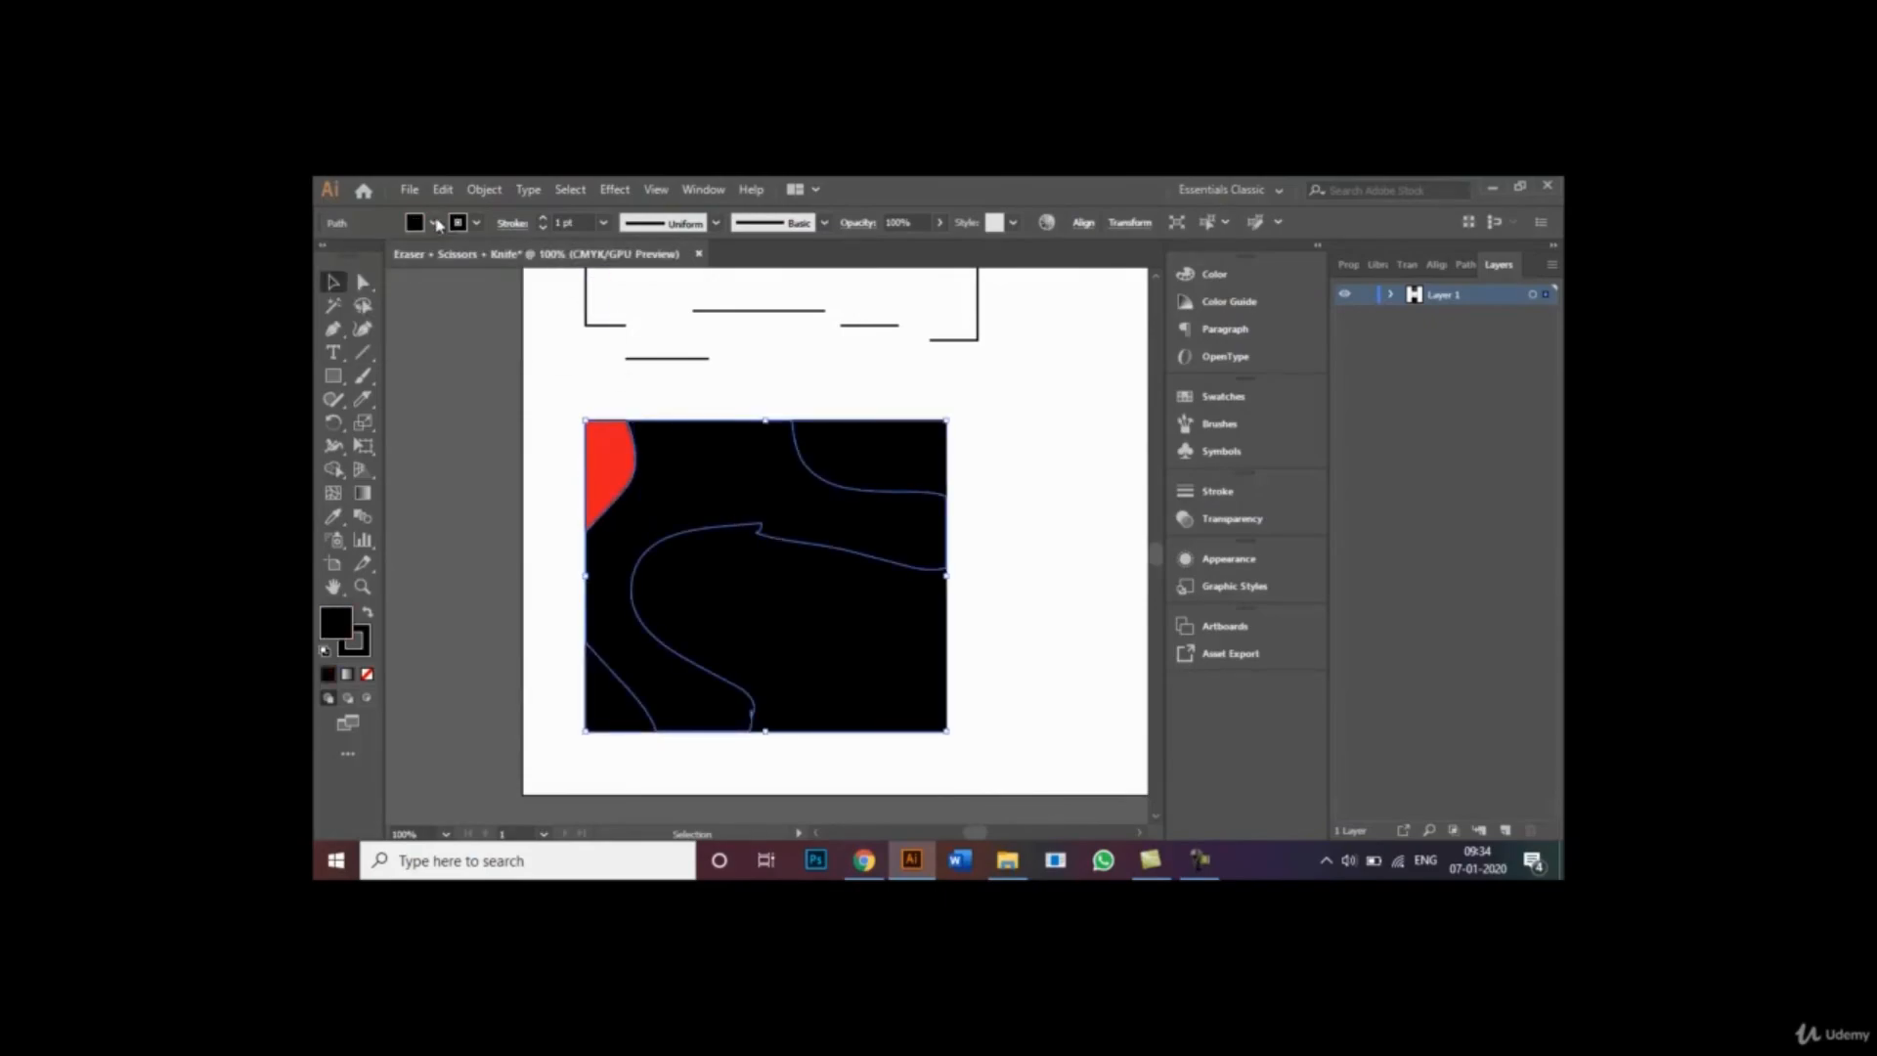
{"action": "left_click", "coordinate": [433, 223]}
{"action": "left_click", "coordinate": [394, 256]}
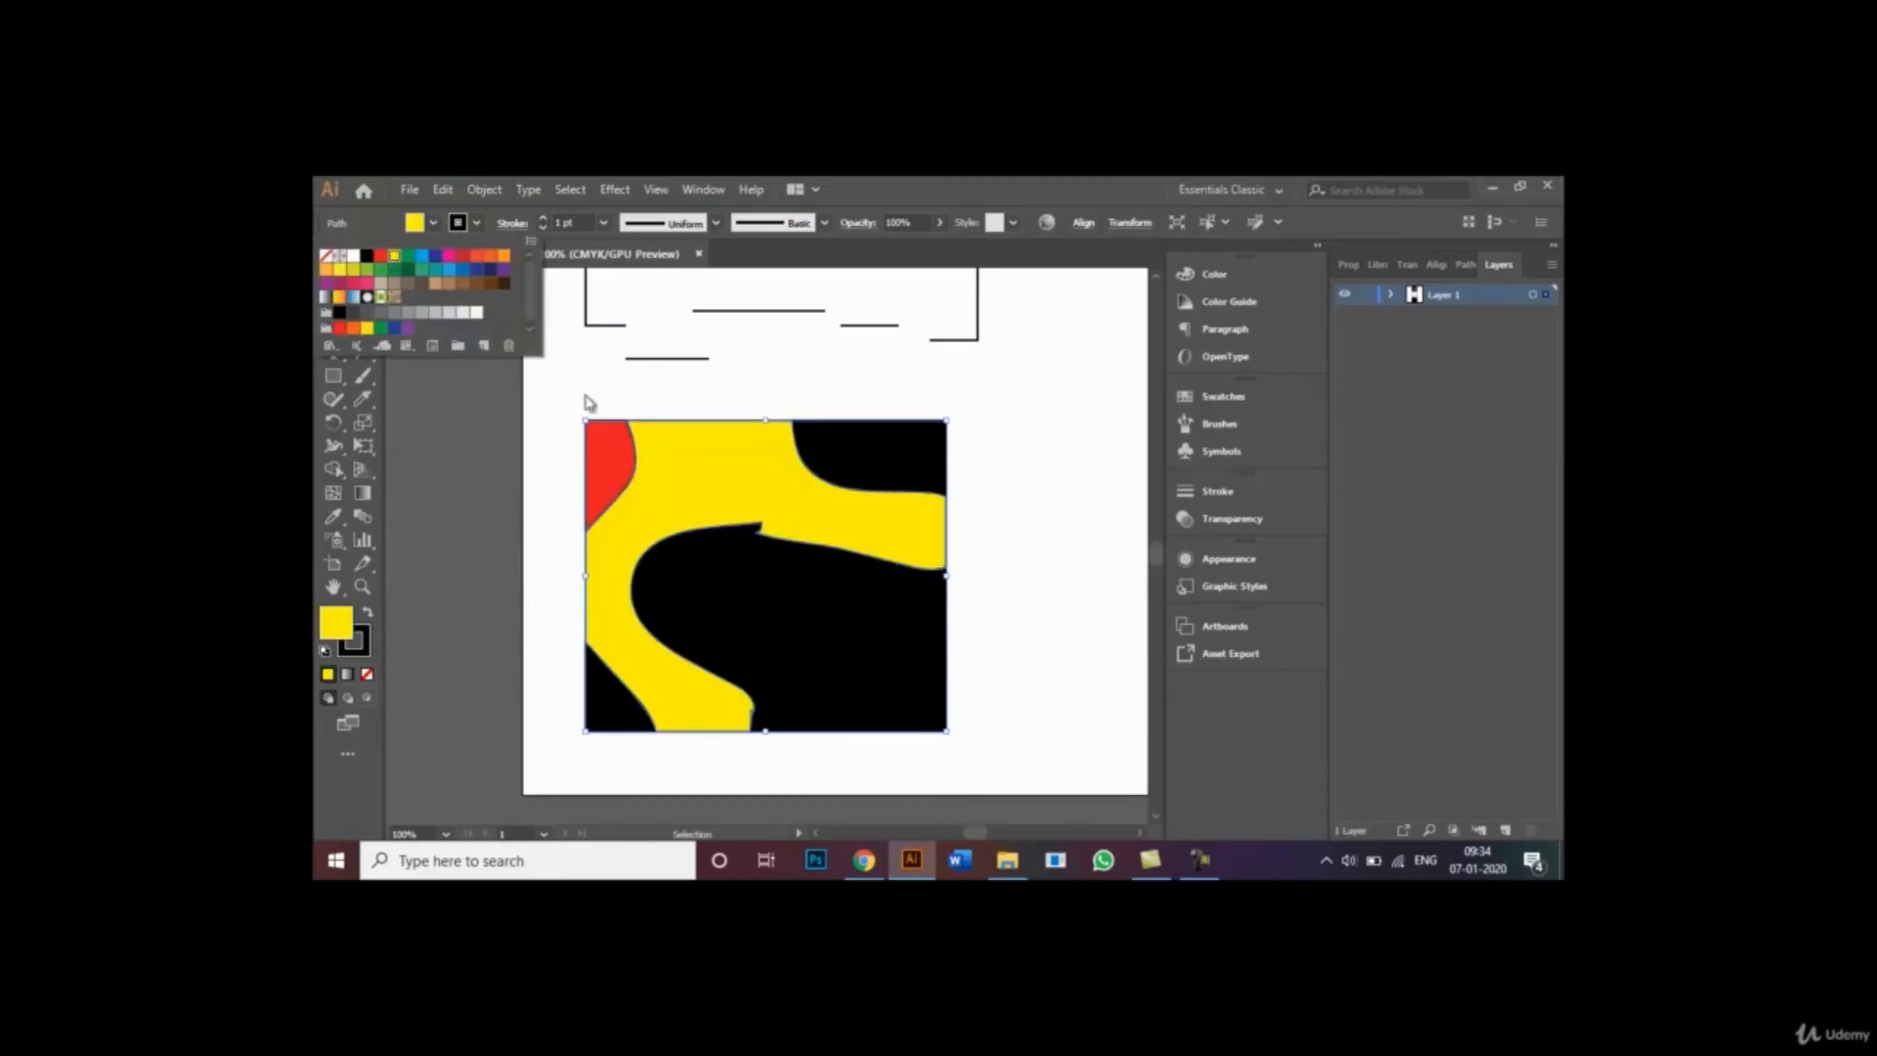
{"action": "left_click", "coordinate": [1068, 582]}
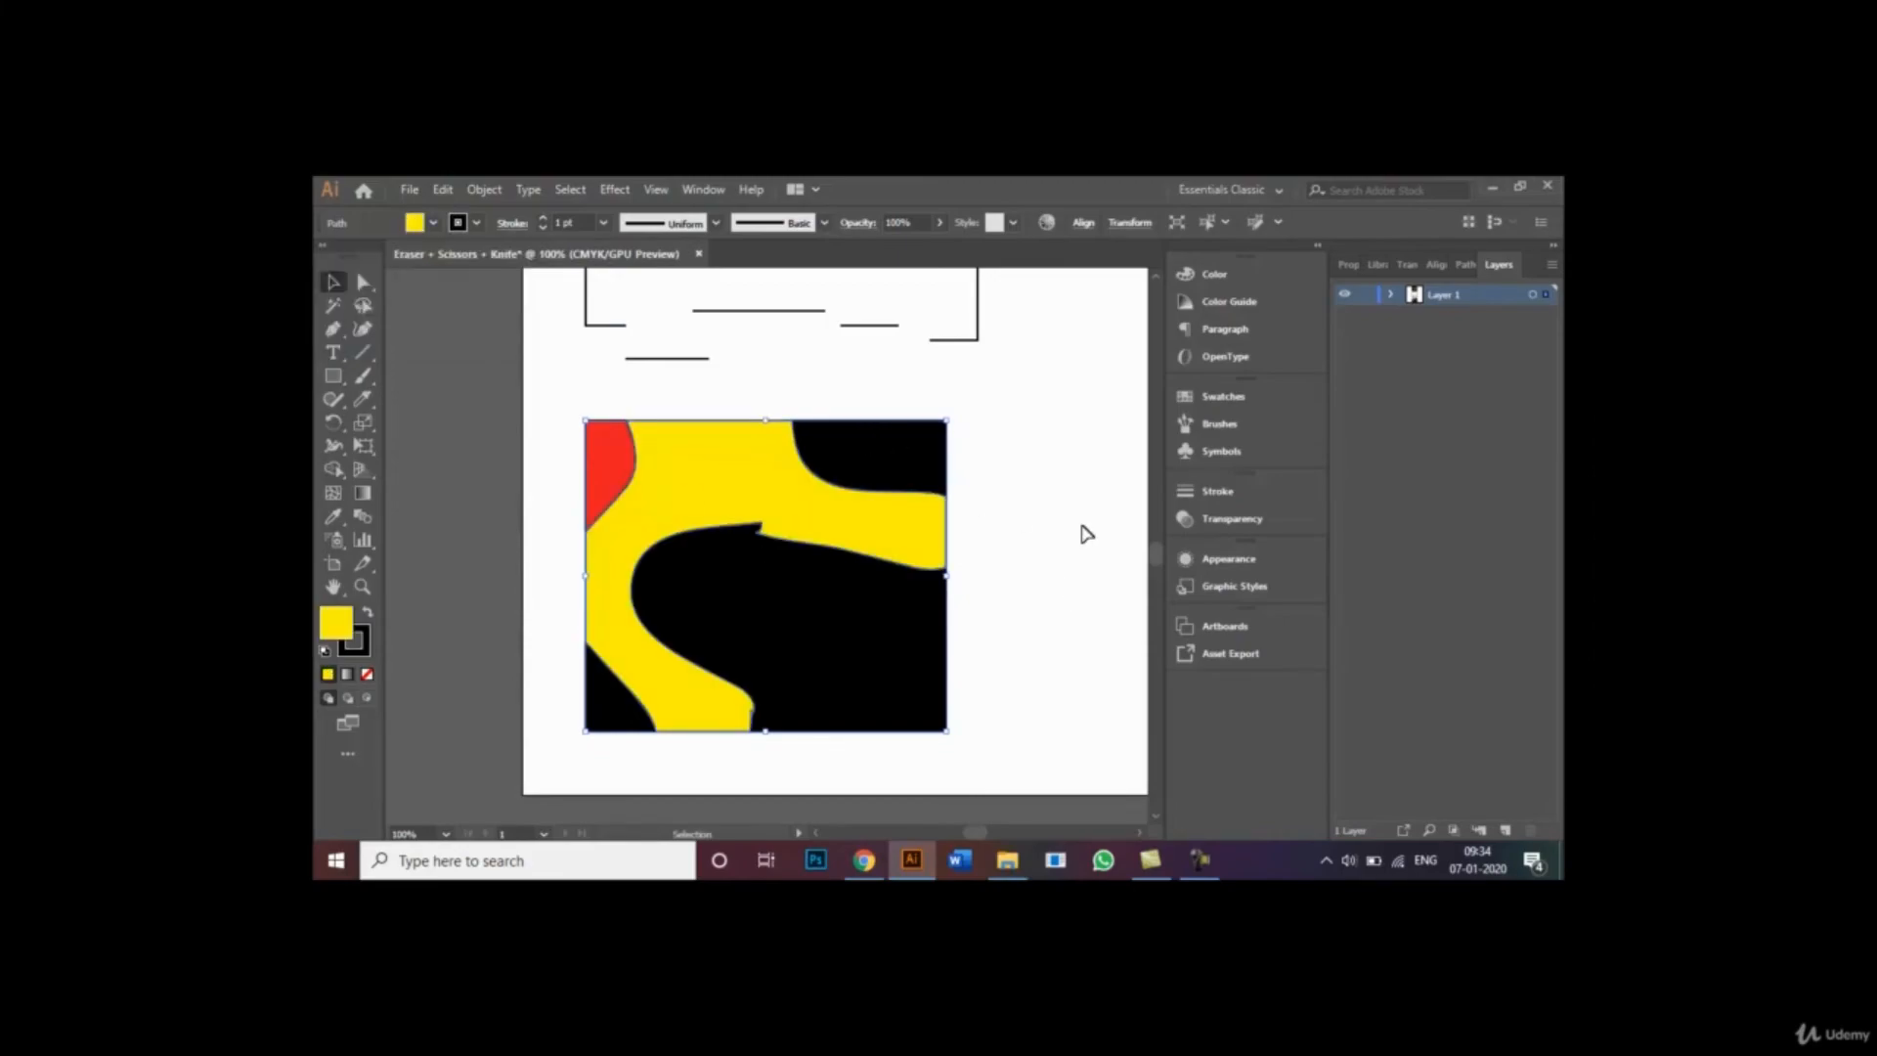
{"action": "left_click", "coordinate": [1083, 536]}
- Fill the curved middle piece of the bottom rectangle with dark blue, then deselect it
{"action": "left_click", "coordinate": [827, 647]}
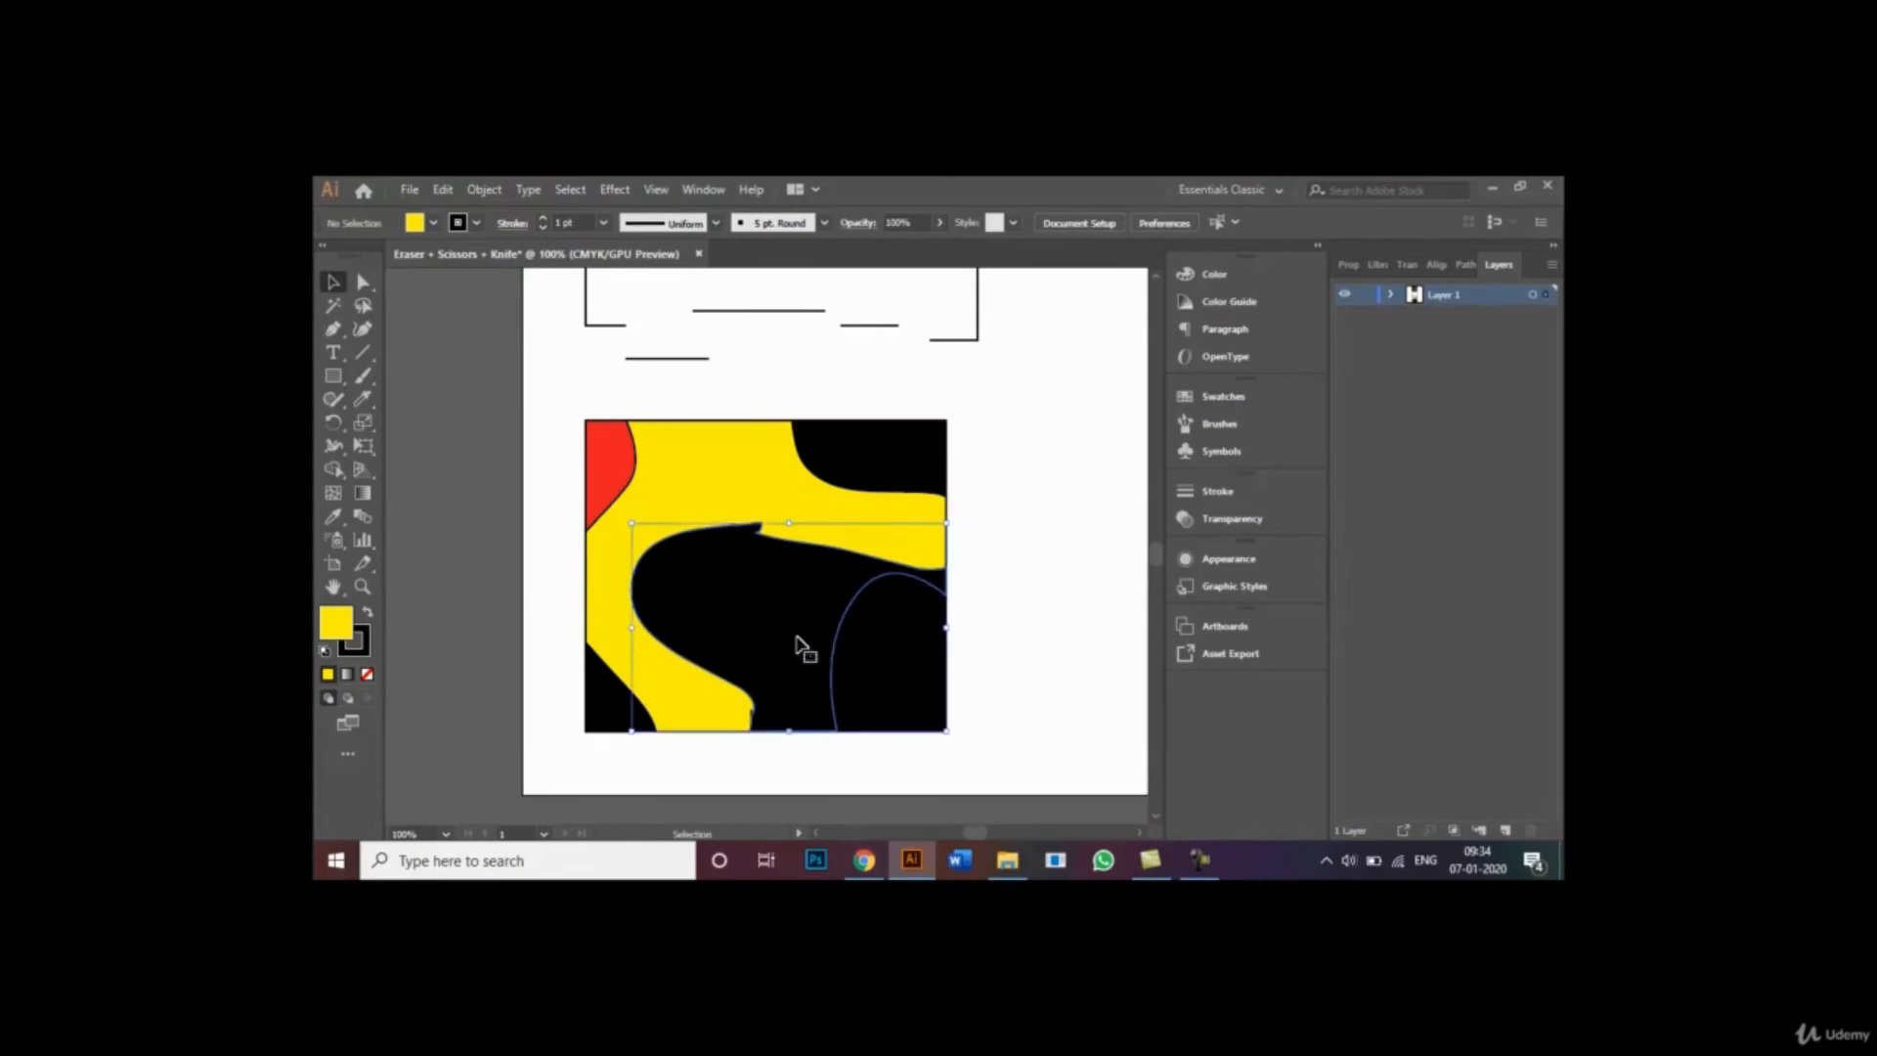
{"action": "left_click", "coordinate": [433, 223]}
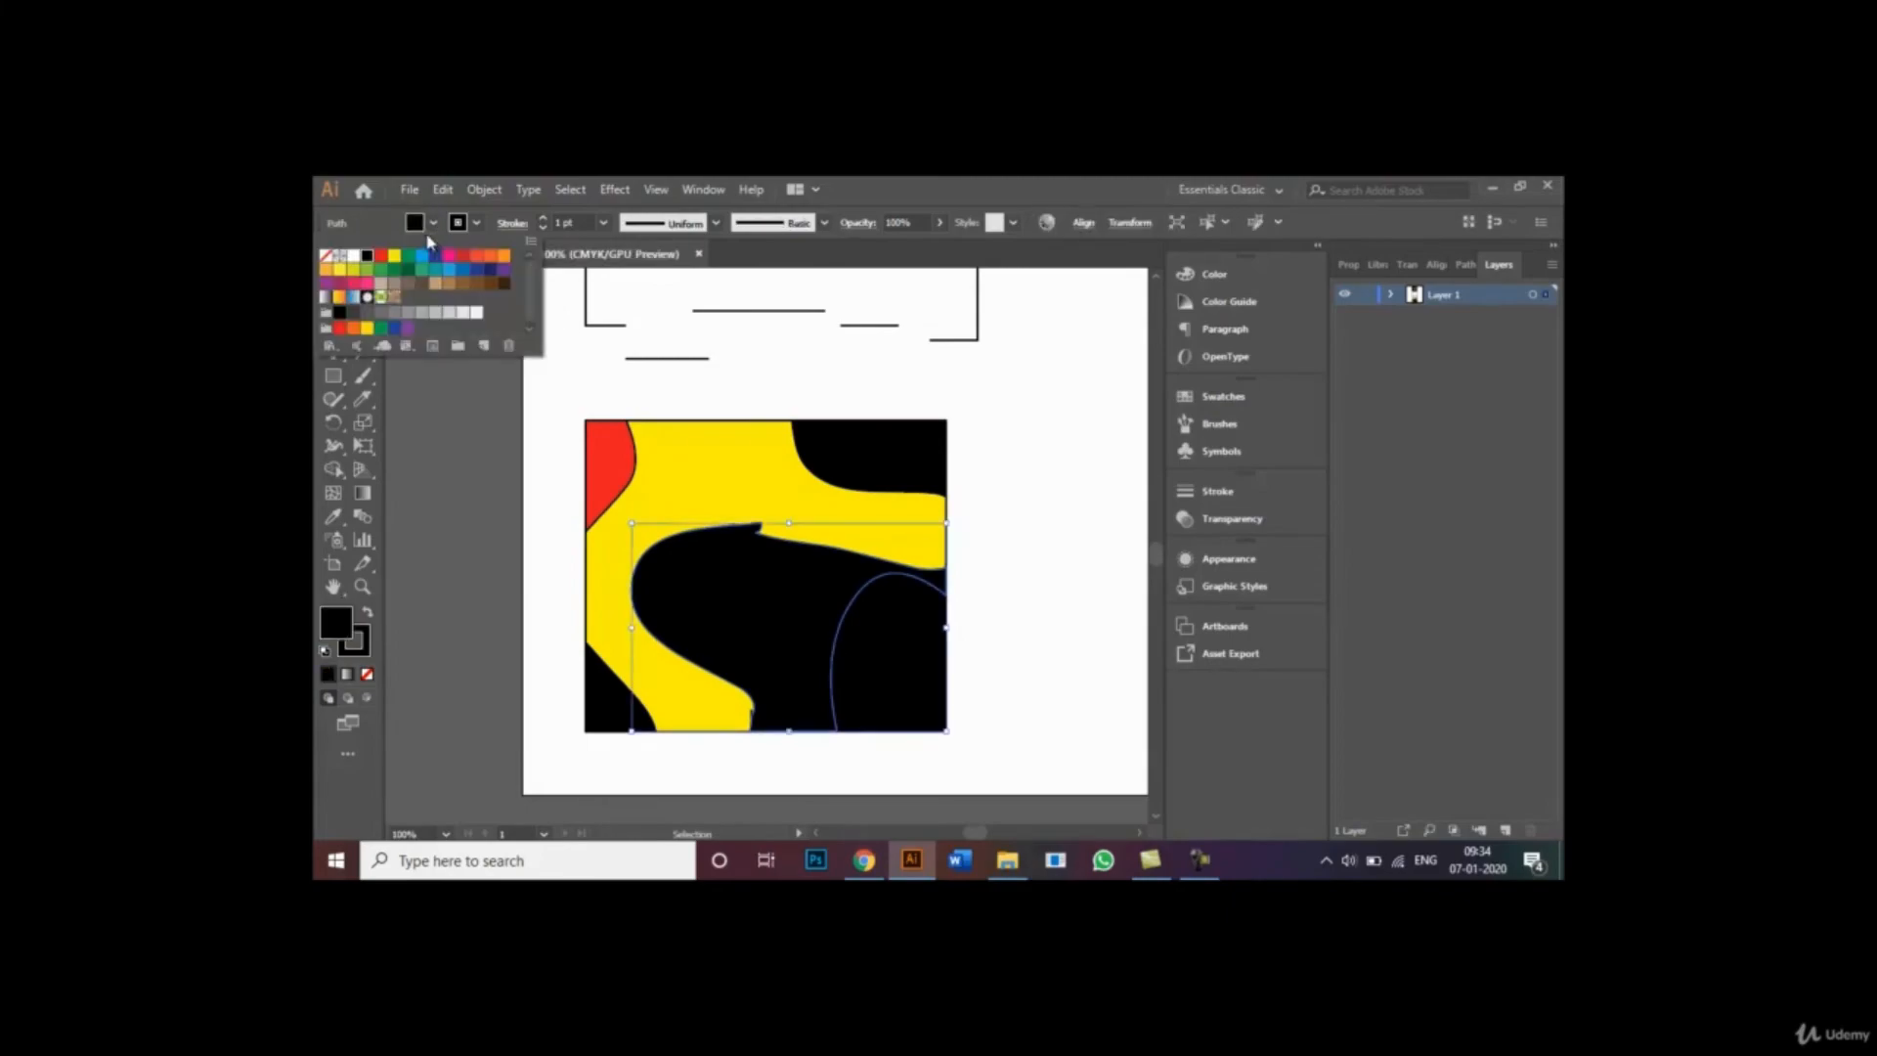
{"action": "left_click", "coordinate": [435, 256]}
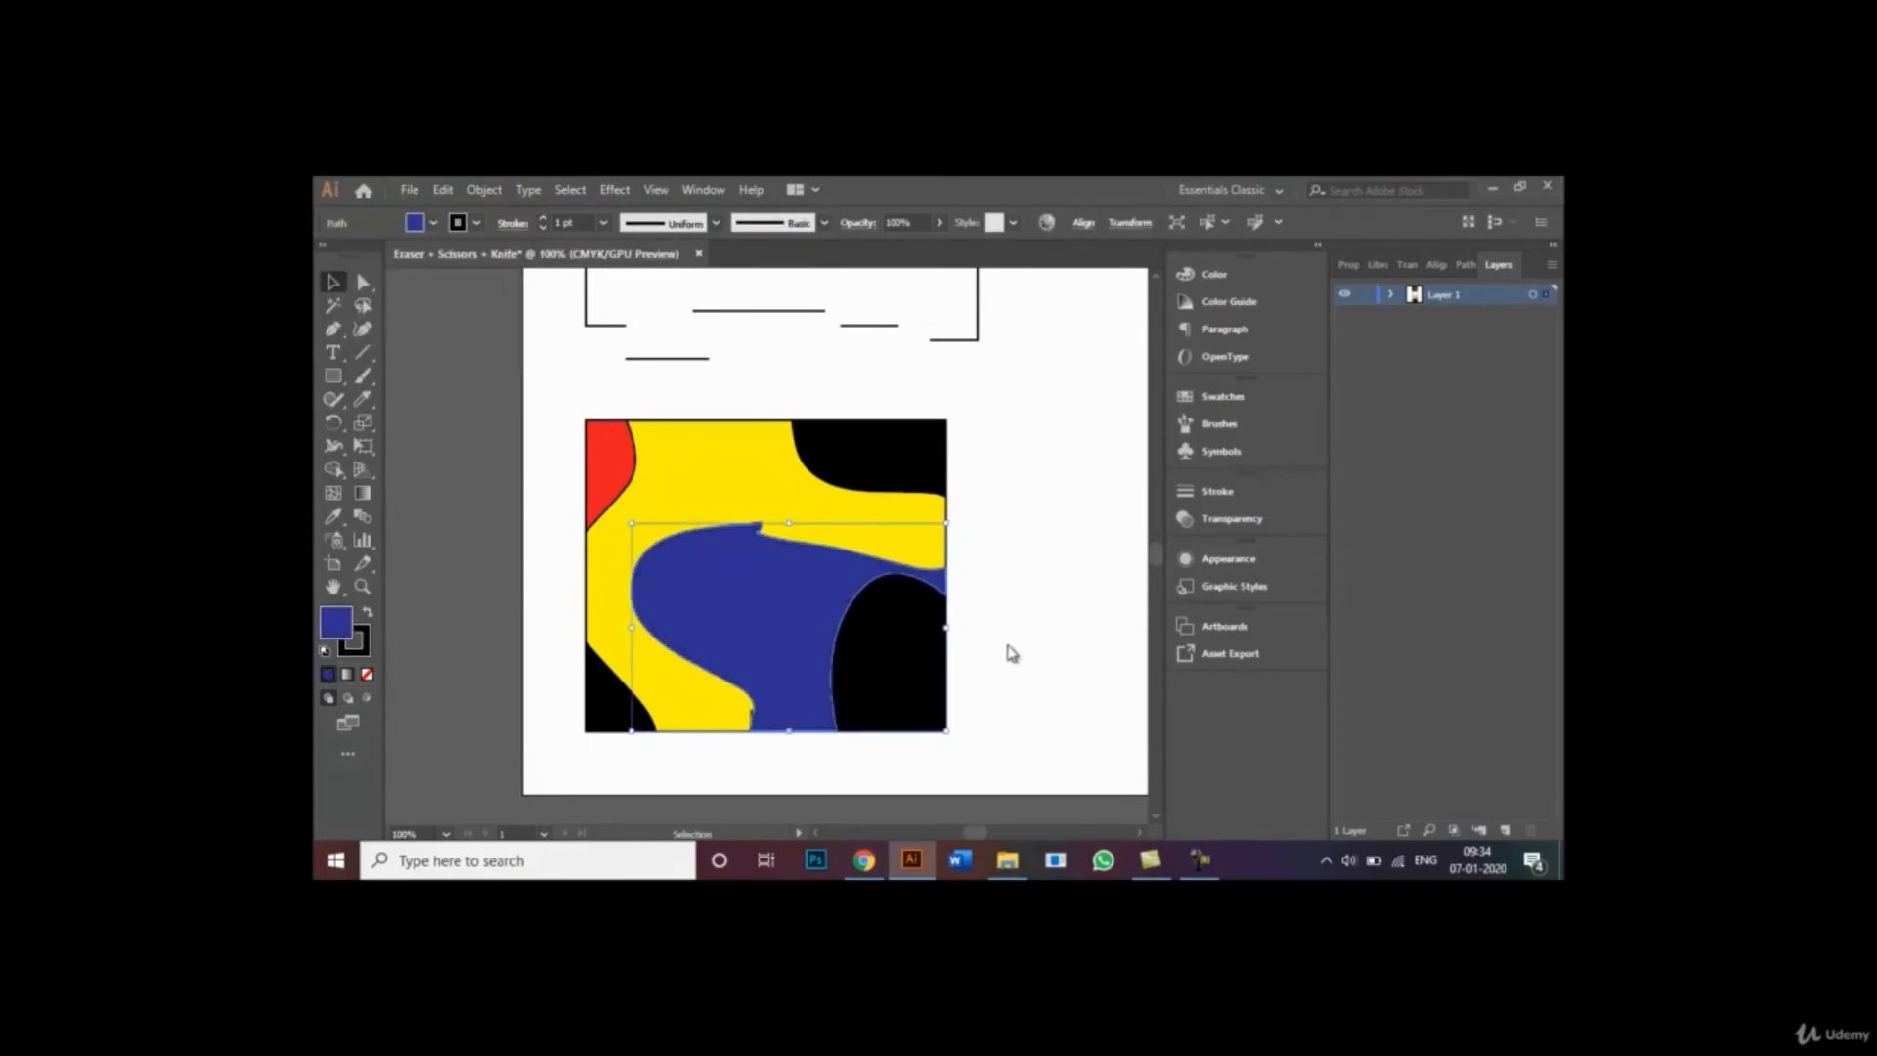
{"action": "left_click", "coordinate": [1057, 651]}
- Fill the bottom rectangle's upper-right corner piece with light blue and its lower-left corner piece with CMYK Magenta
{"action": "left_click", "coordinate": [904, 422]}
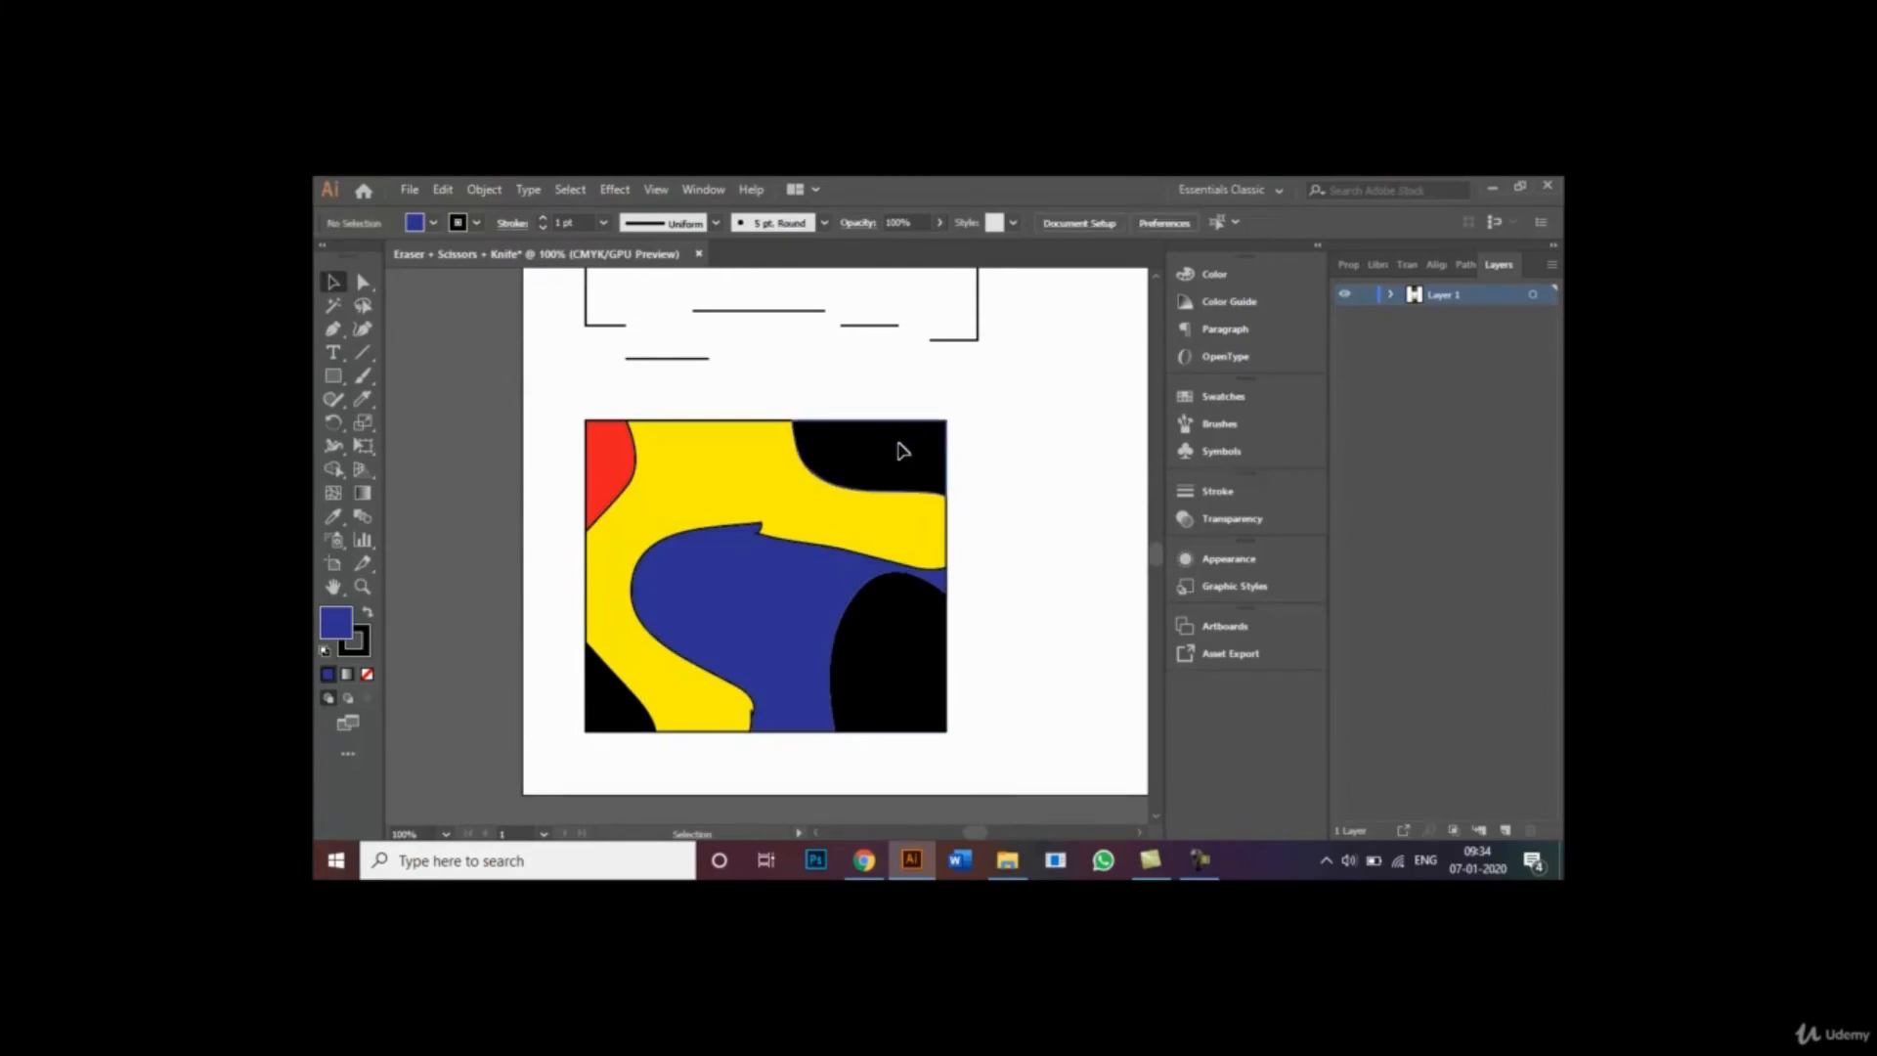
{"action": "left_click", "coordinate": [433, 223]}
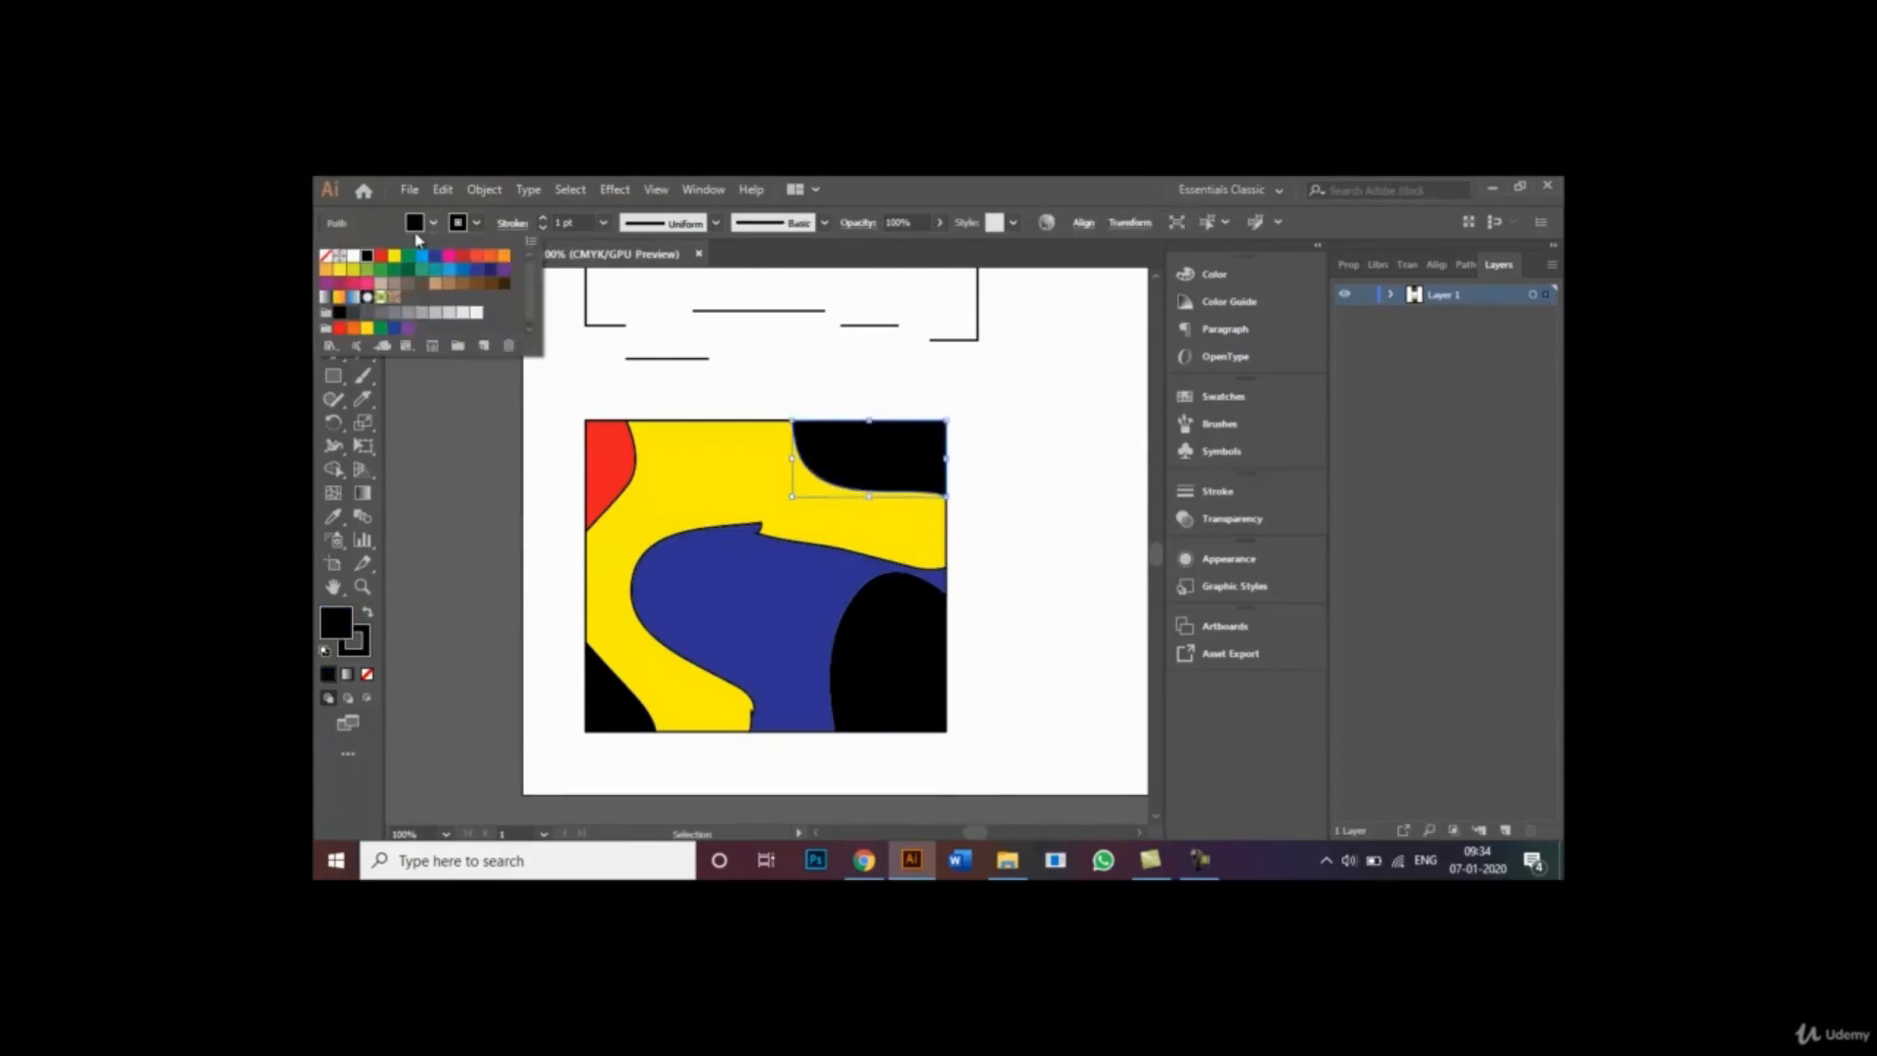
{"action": "left_click", "coordinate": [415, 265]}
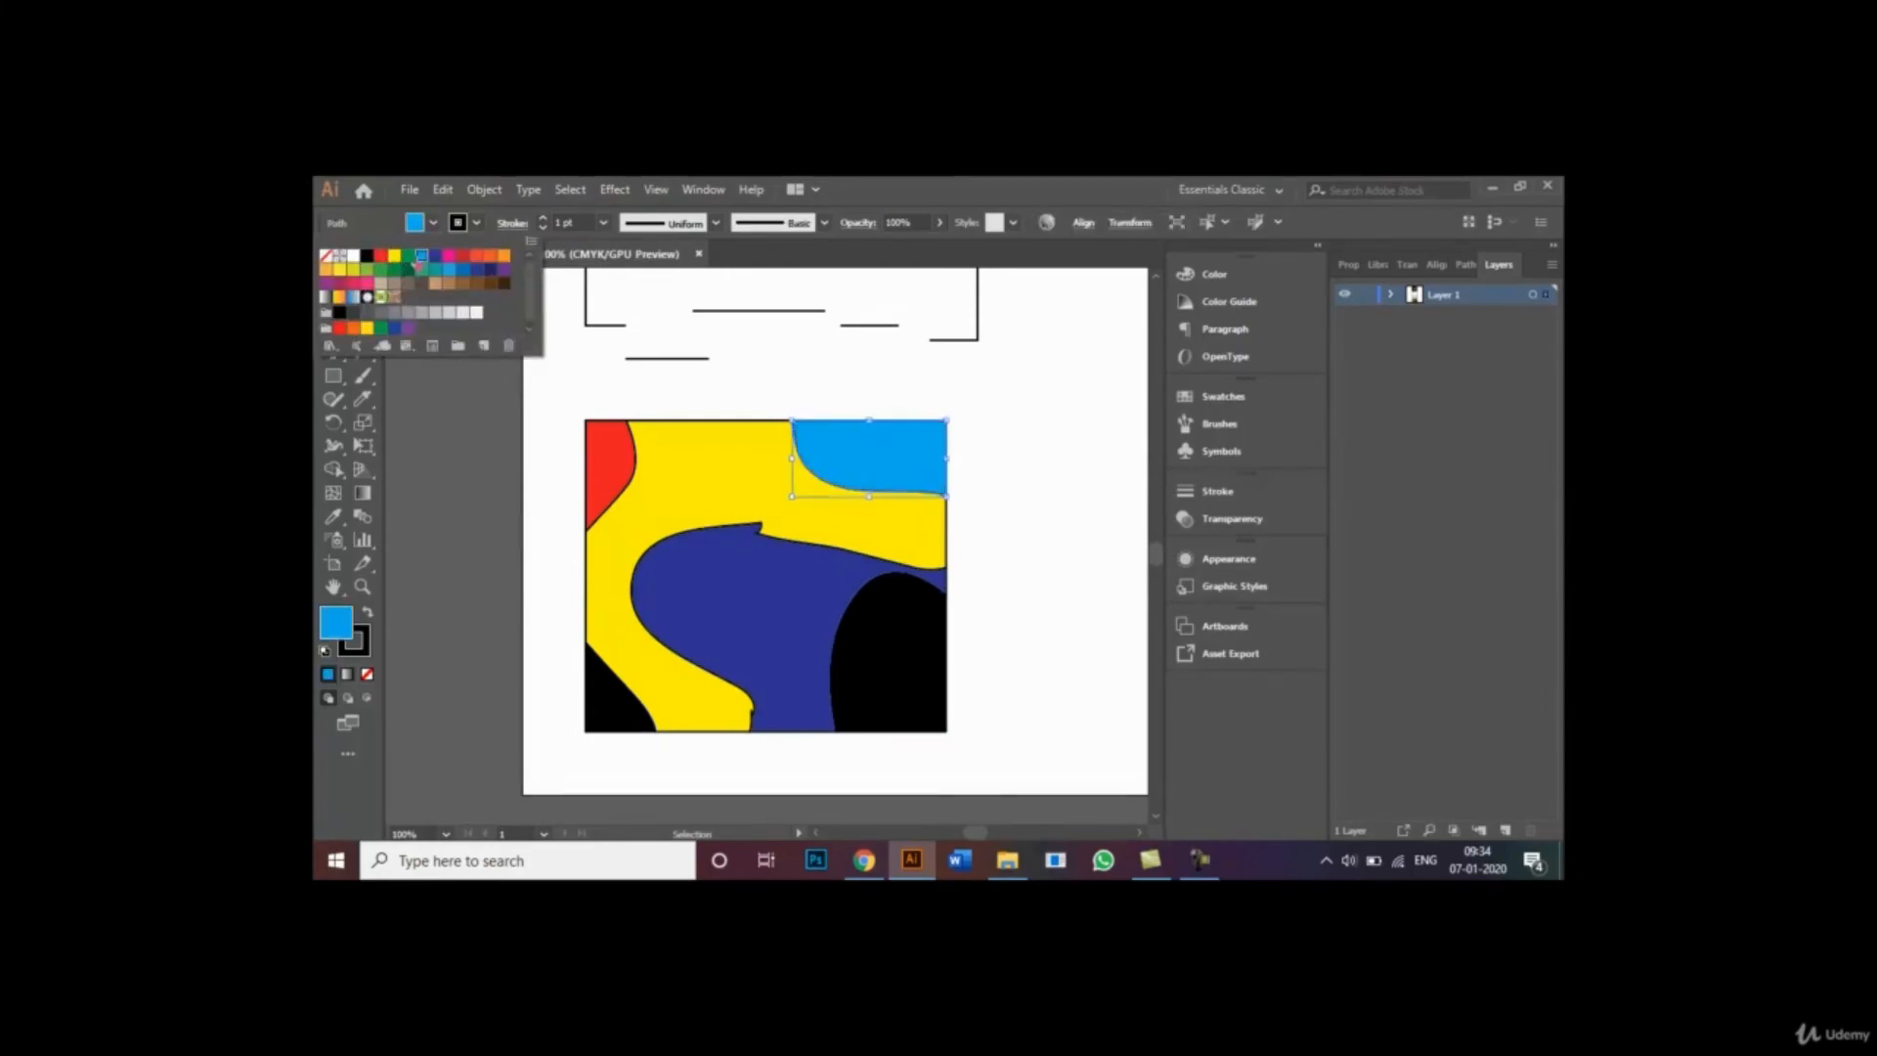
{"action": "left_click", "coordinate": [1020, 600]}
{"action": "left_click", "coordinate": [607, 723]}
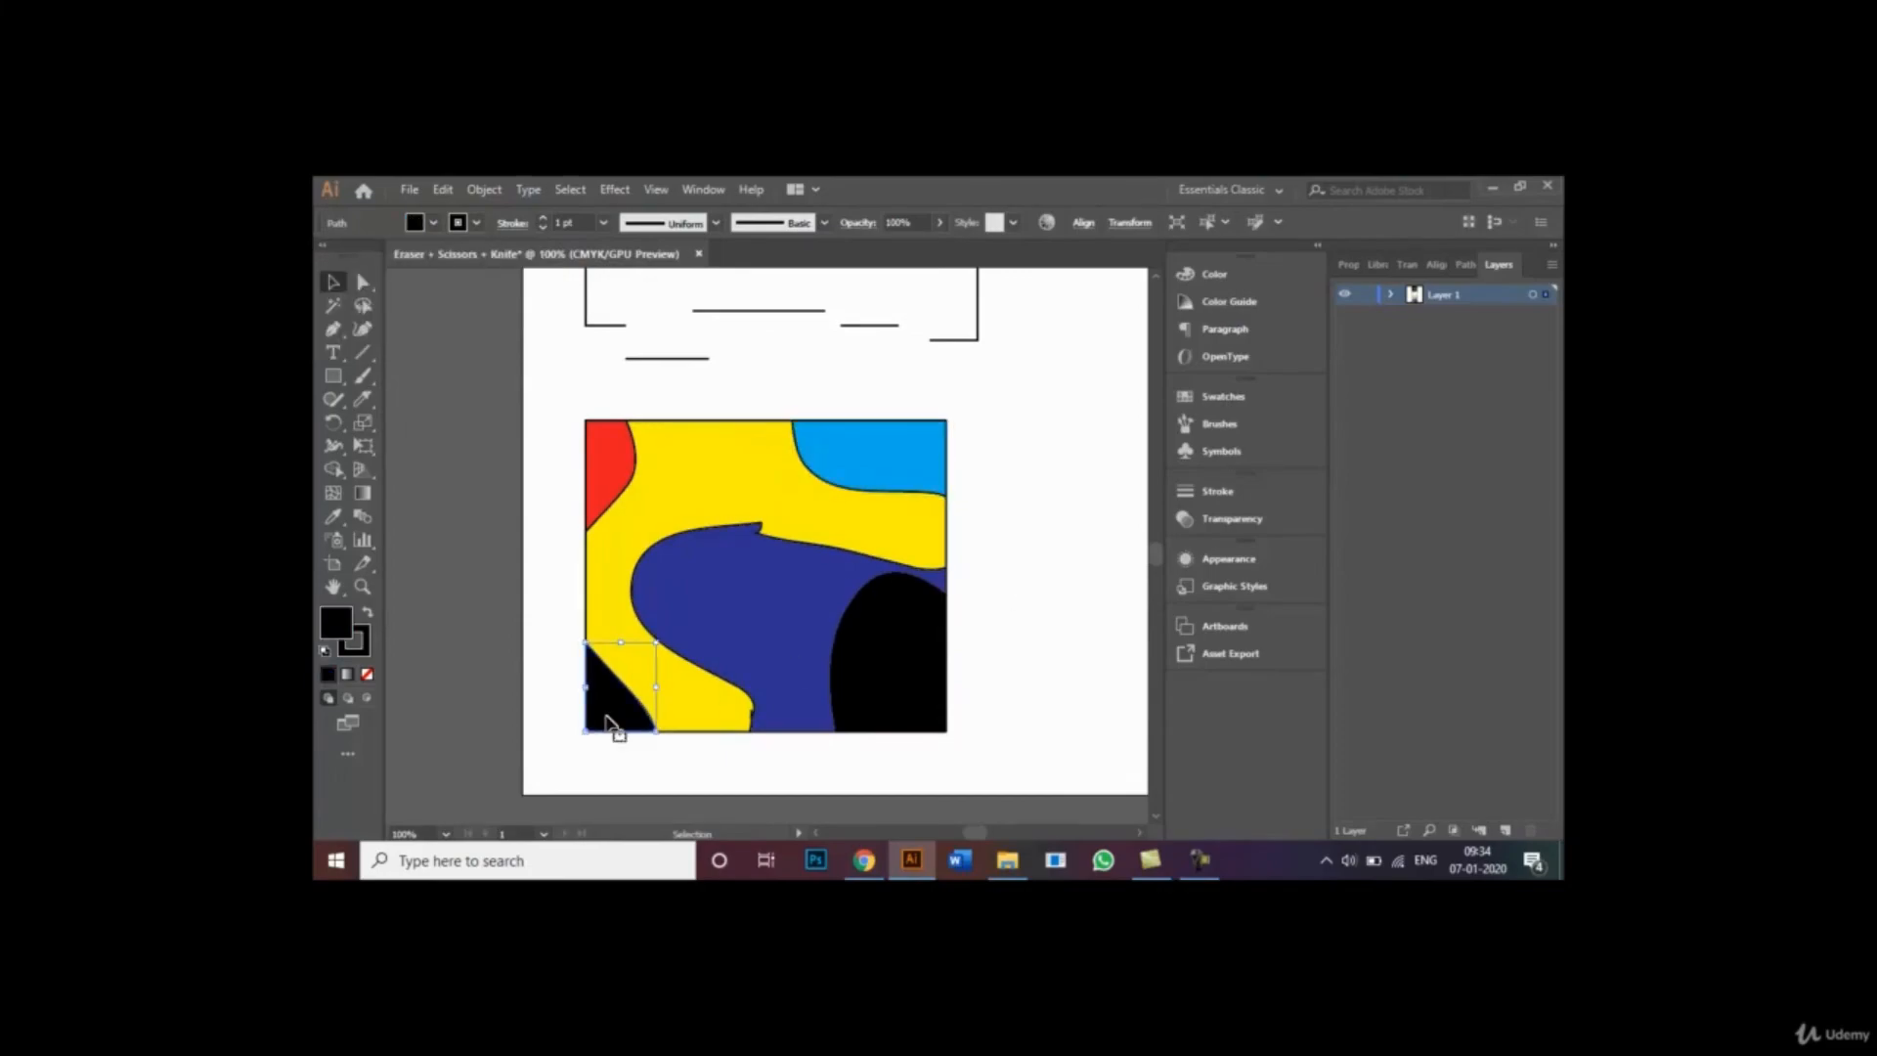
{"action": "left_click", "coordinate": [433, 222]}
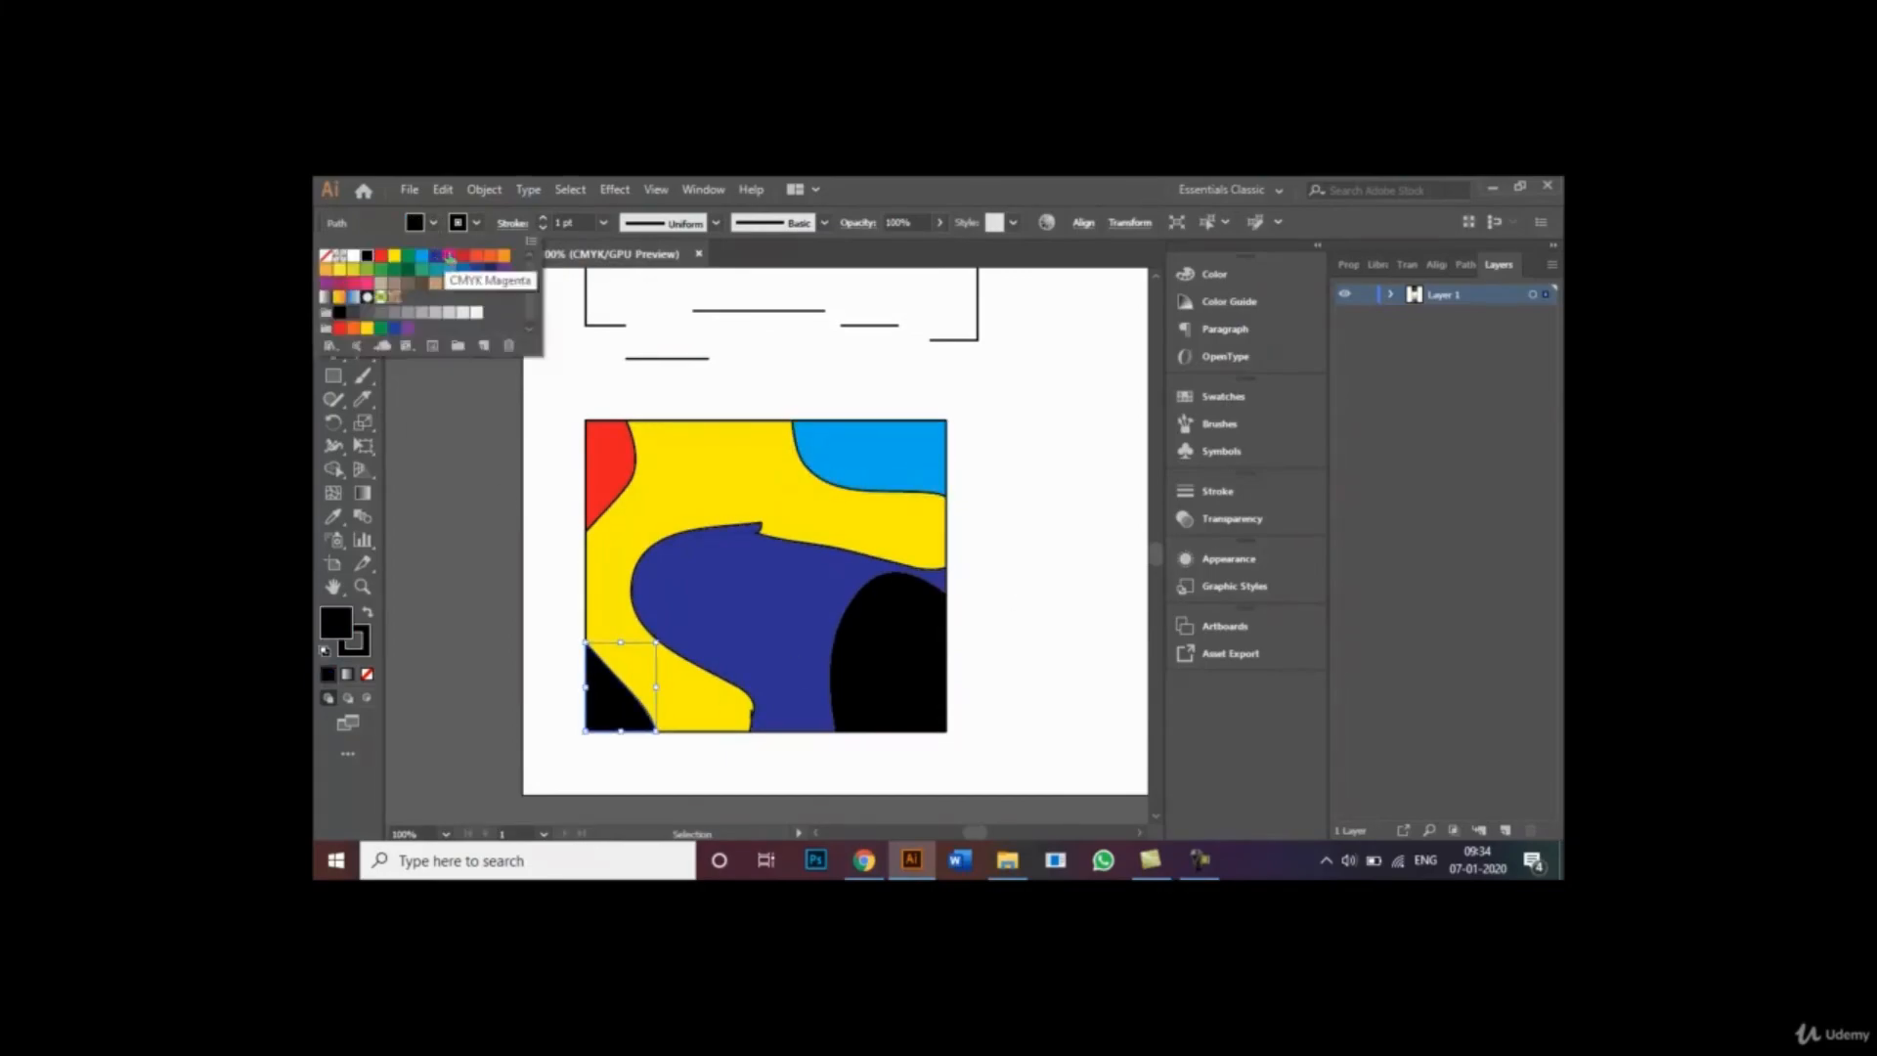
{"action": "left_click", "coordinate": [449, 255]}
{"action": "left_click", "coordinate": [1040, 662]}
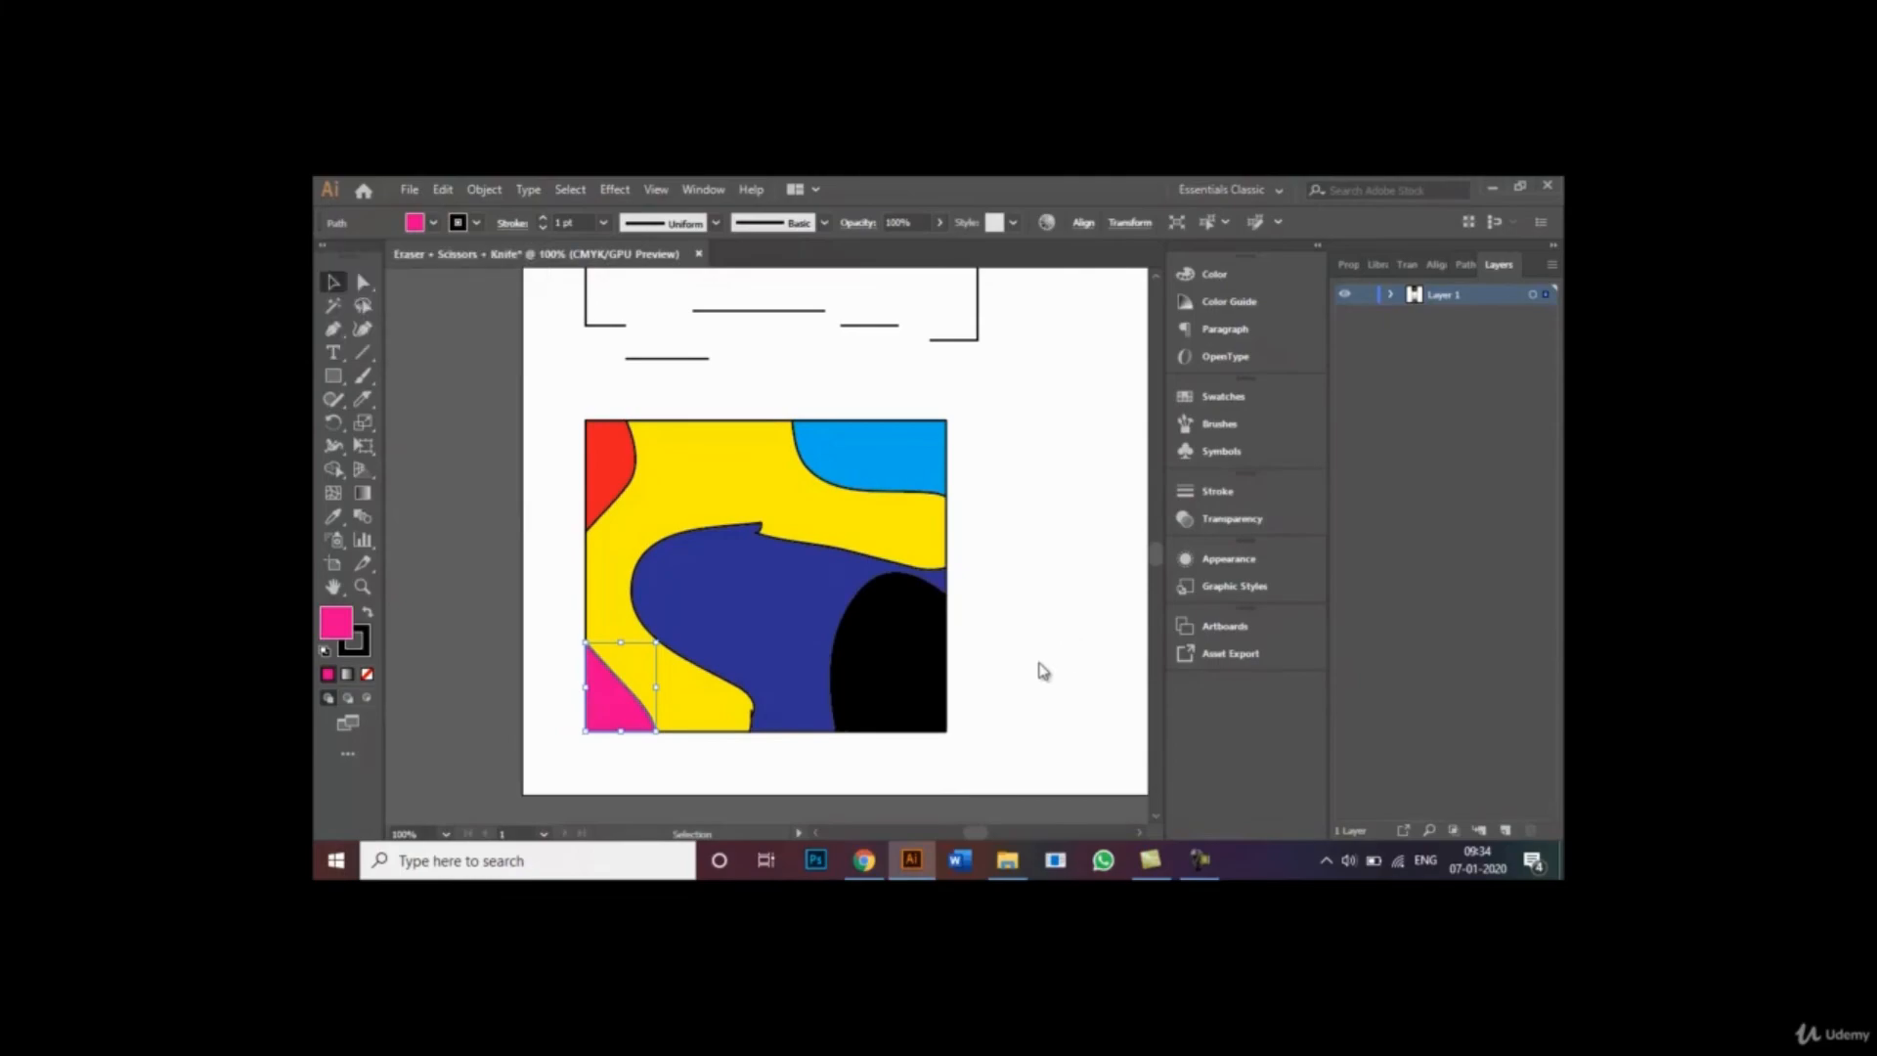
- Fill the rounded piece in the lower-right corner of the bottom rectangle with green, then deselect it
{"action": "left_click", "coordinate": [889, 658]}
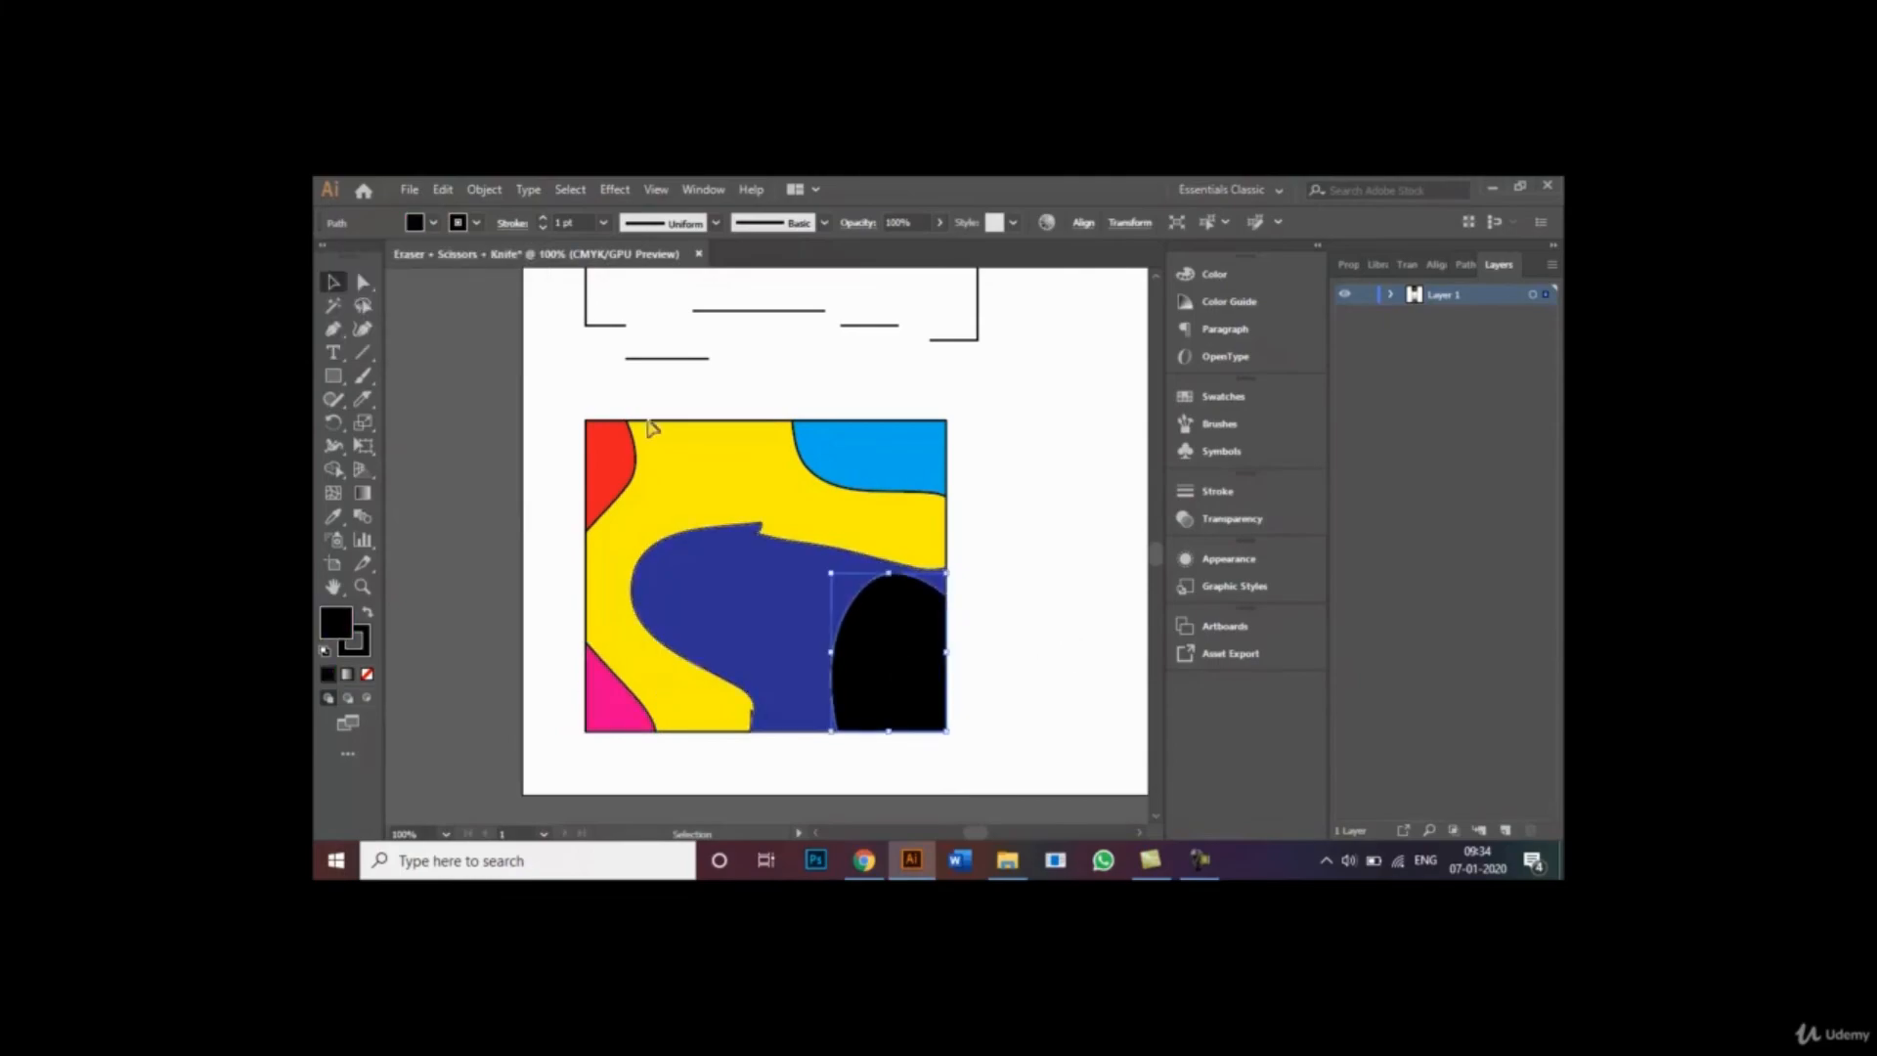
{"action": "left_click", "coordinate": [434, 224]}
{"action": "left_click", "coordinate": [405, 277]}
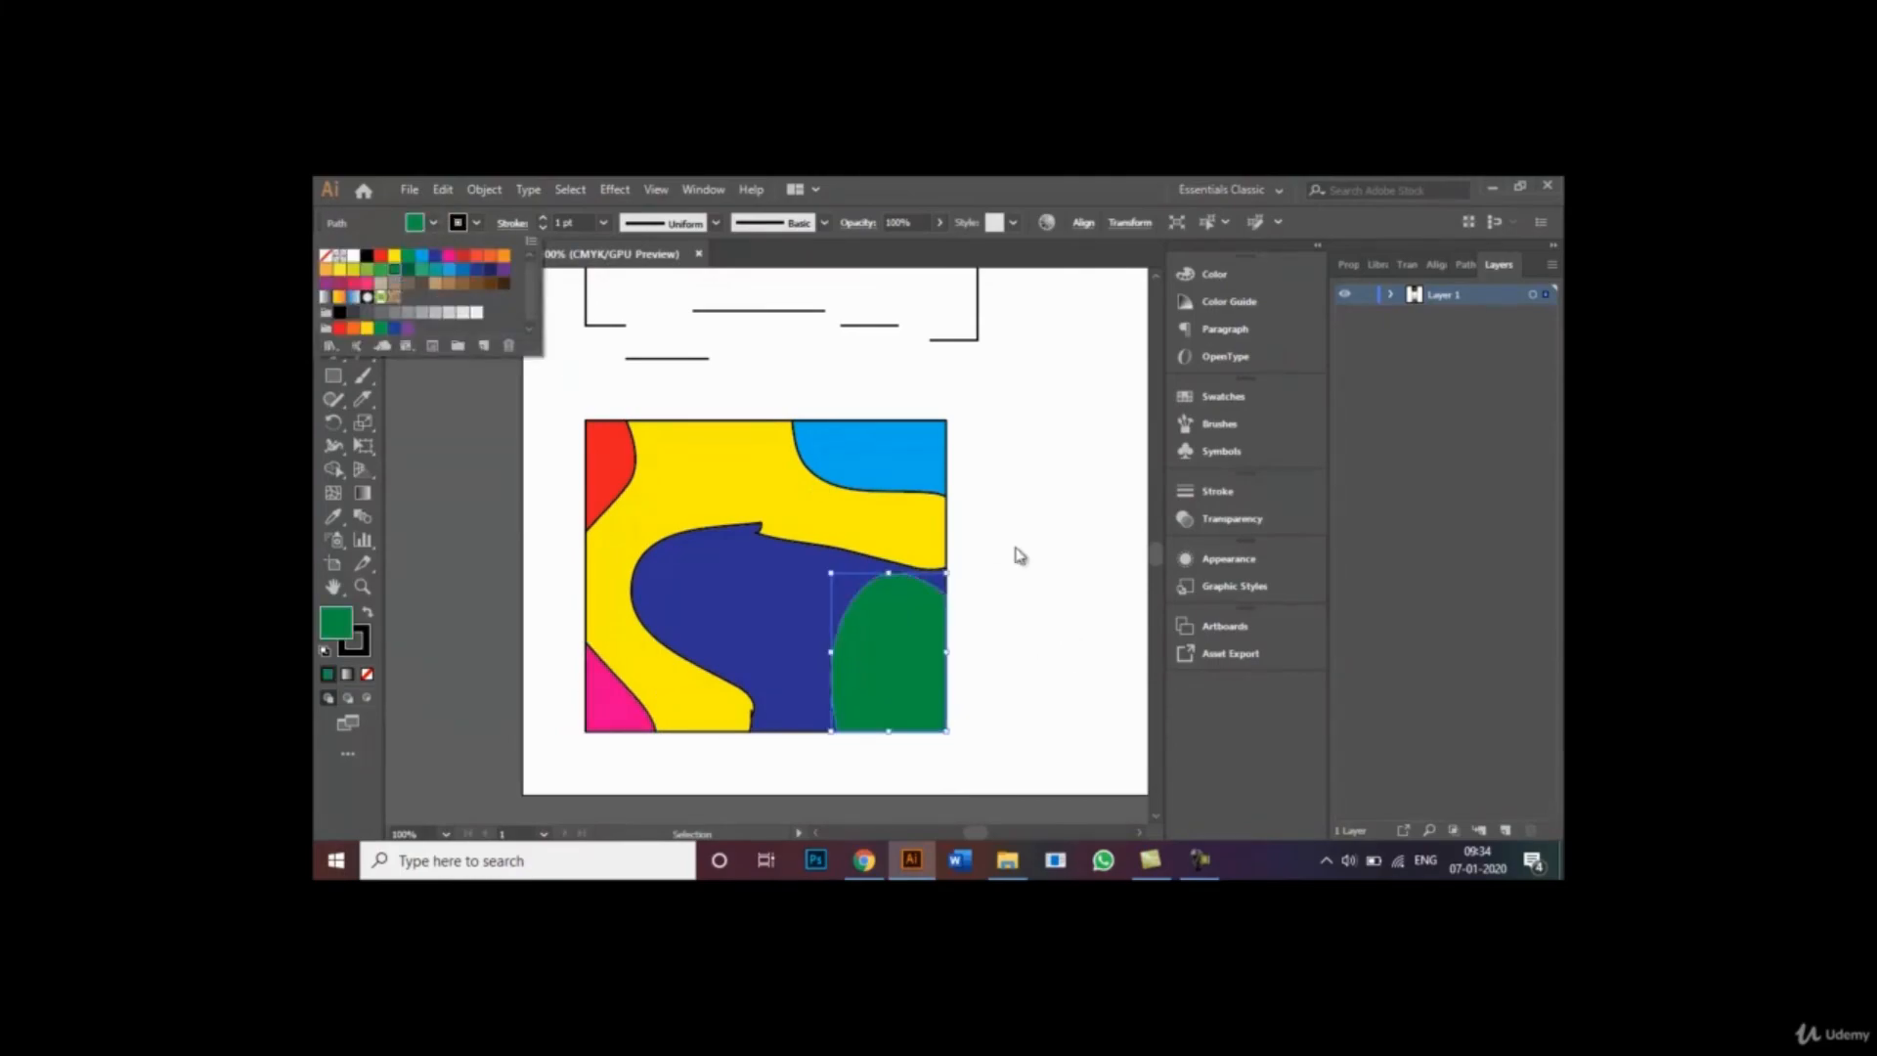
{"action": "left_click", "coordinate": [965, 636]}
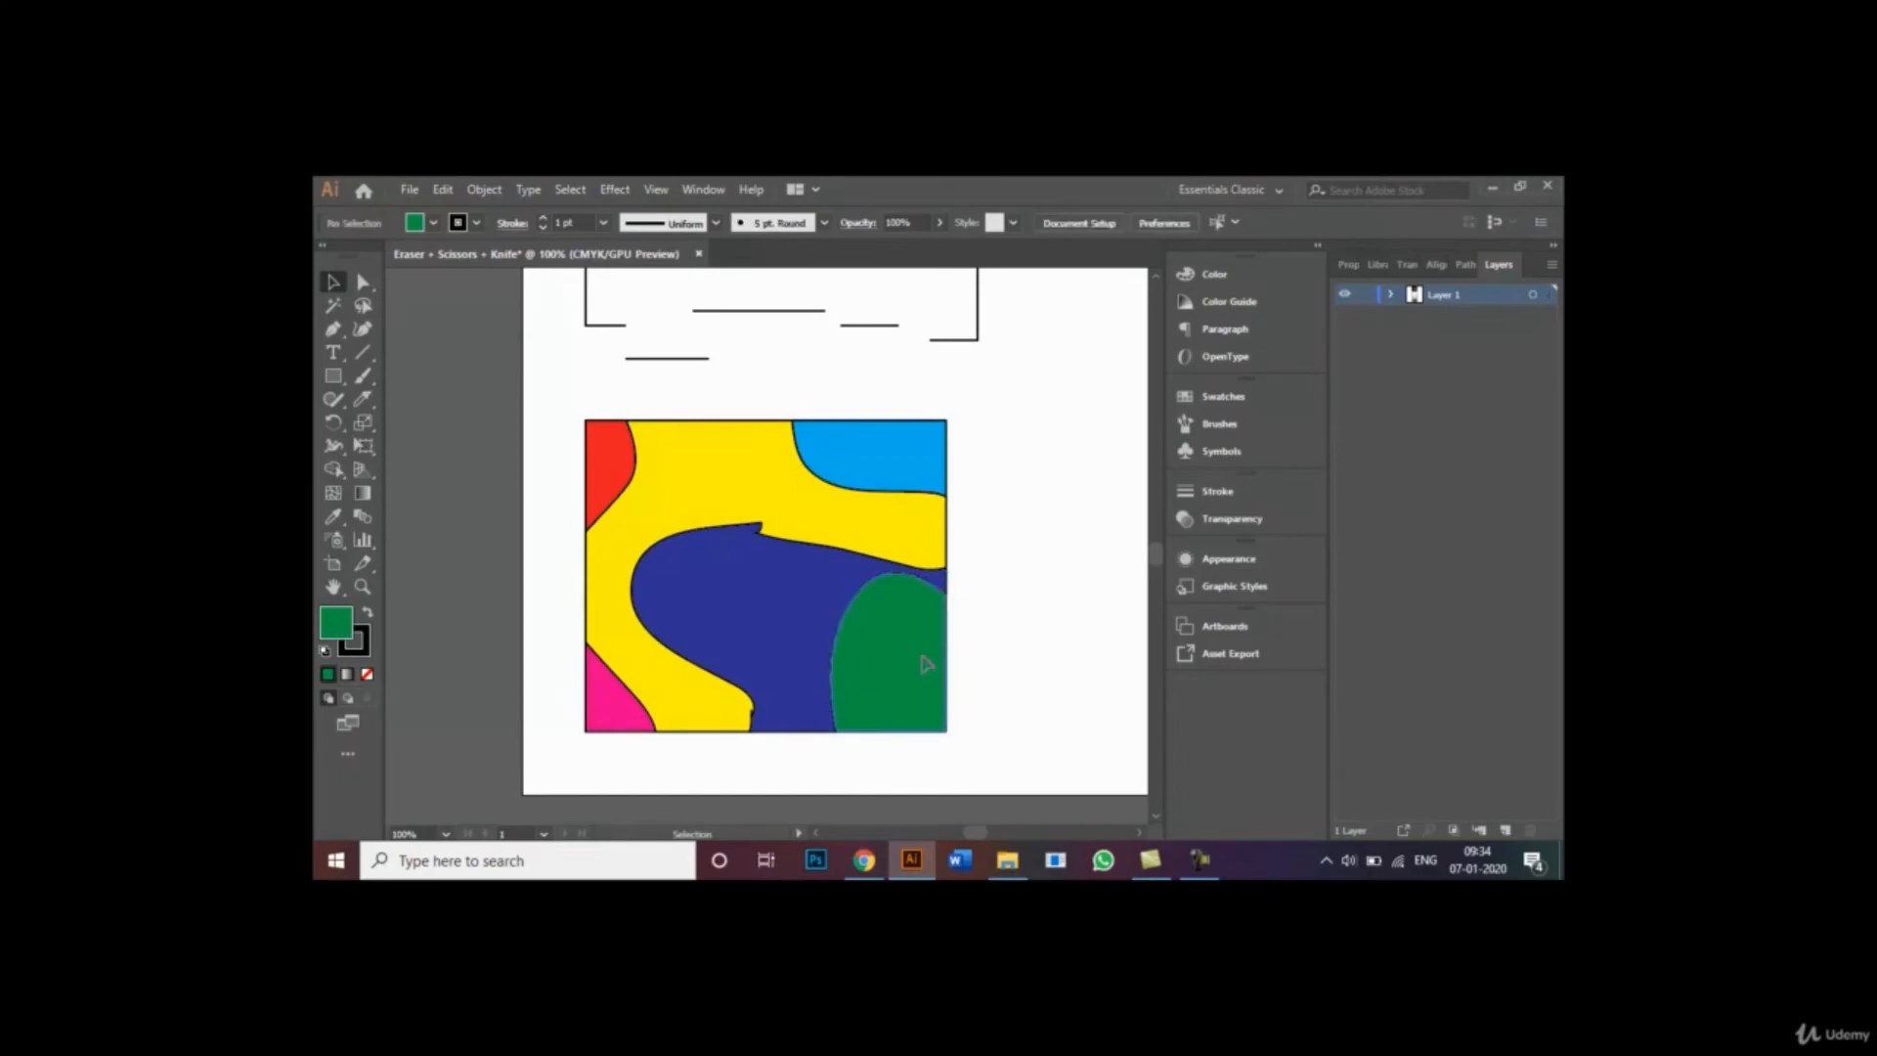
- Spread the cut pieces apart, moving green, light blue, red and magenta outward, yellow up and dark blue slightly right, then deselect
{"action": "left_click_drag", "start_coordinate": [926, 662], "coordinate": [1005, 697]}
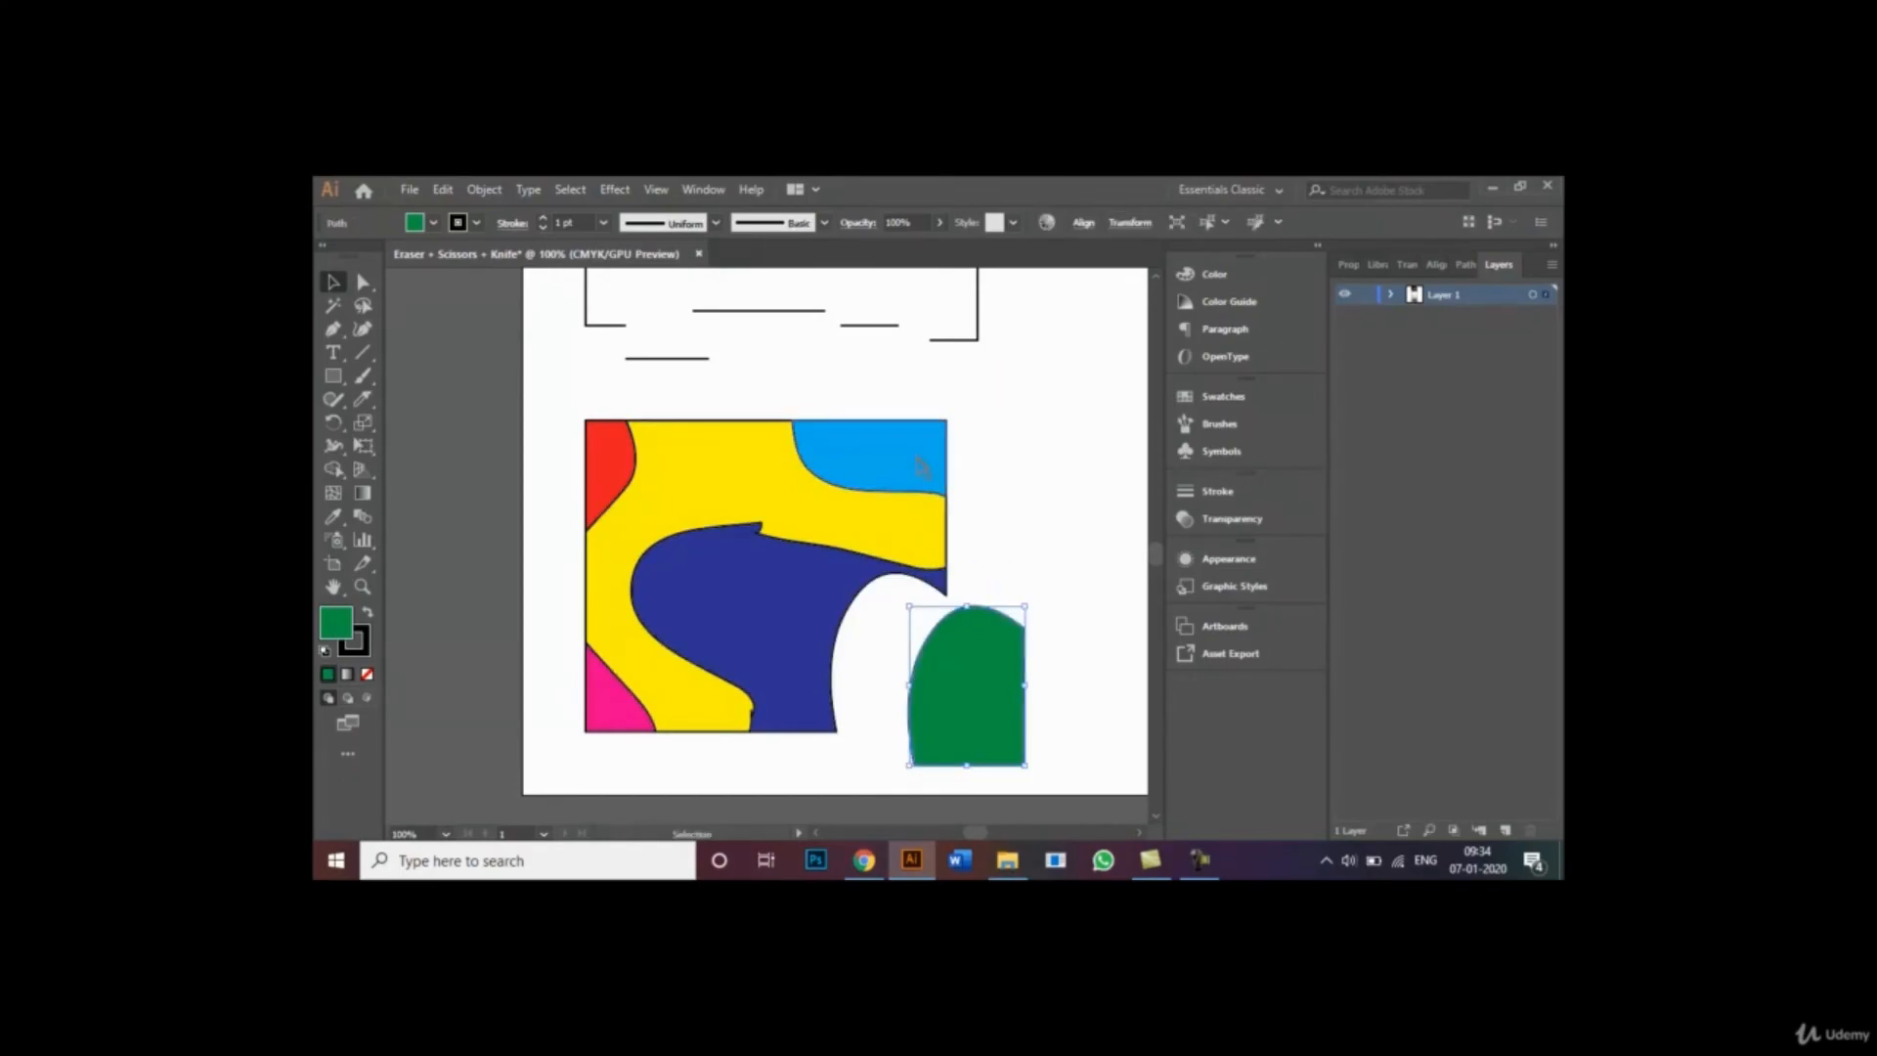
{"action": "left_click_drag", "start_coordinate": [919, 470], "coordinate": [981, 448]}
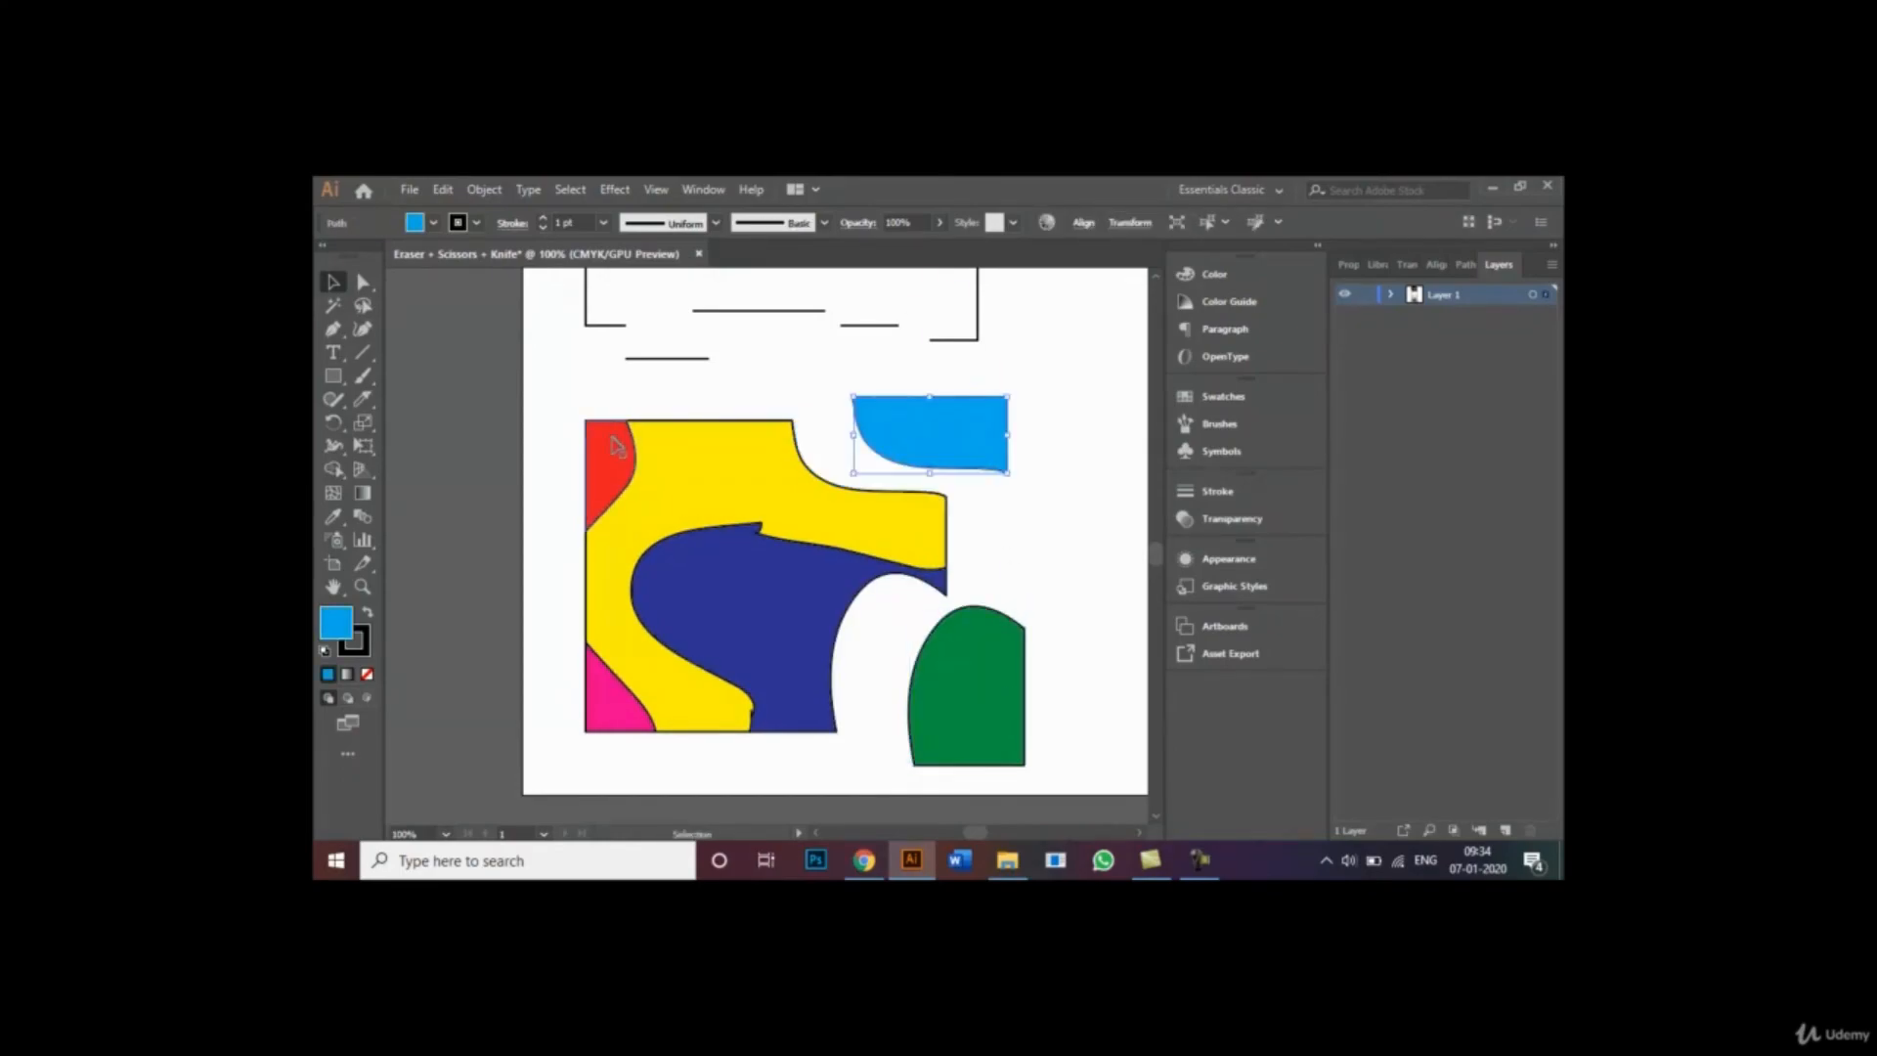
{"action": "left_click_drag", "start_coordinate": [614, 449], "coordinate": [566, 426]}
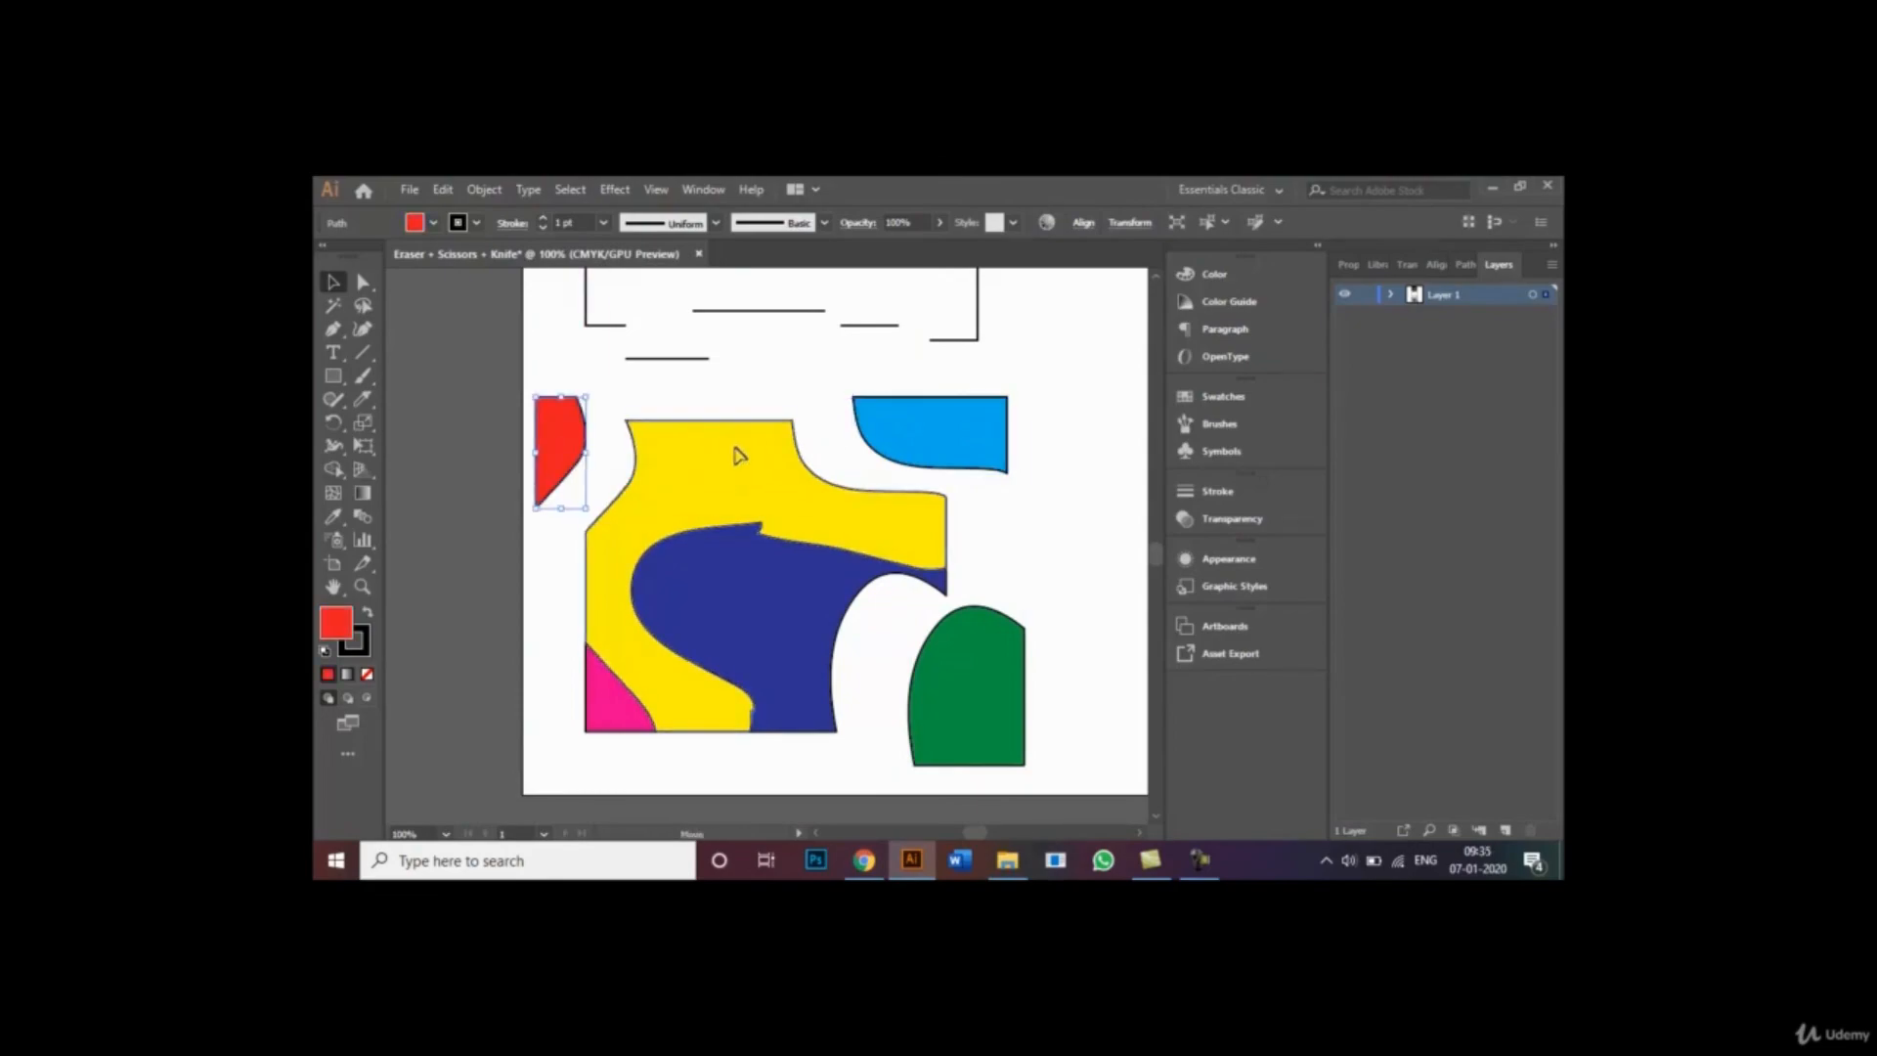
{"action": "left_click_drag", "start_coordinate": [742, 453], "coordinate": [739, 424]}
{"action": "left_click_drag", "start_coordinate": [771, 642], "coordinate": [832, 632]}
{"action": "left_click_drag", "start_coordinate": [631, 717], "coordinate": [605, 739]}
{"action": "left_click", "coordinate": [1056, 551]}
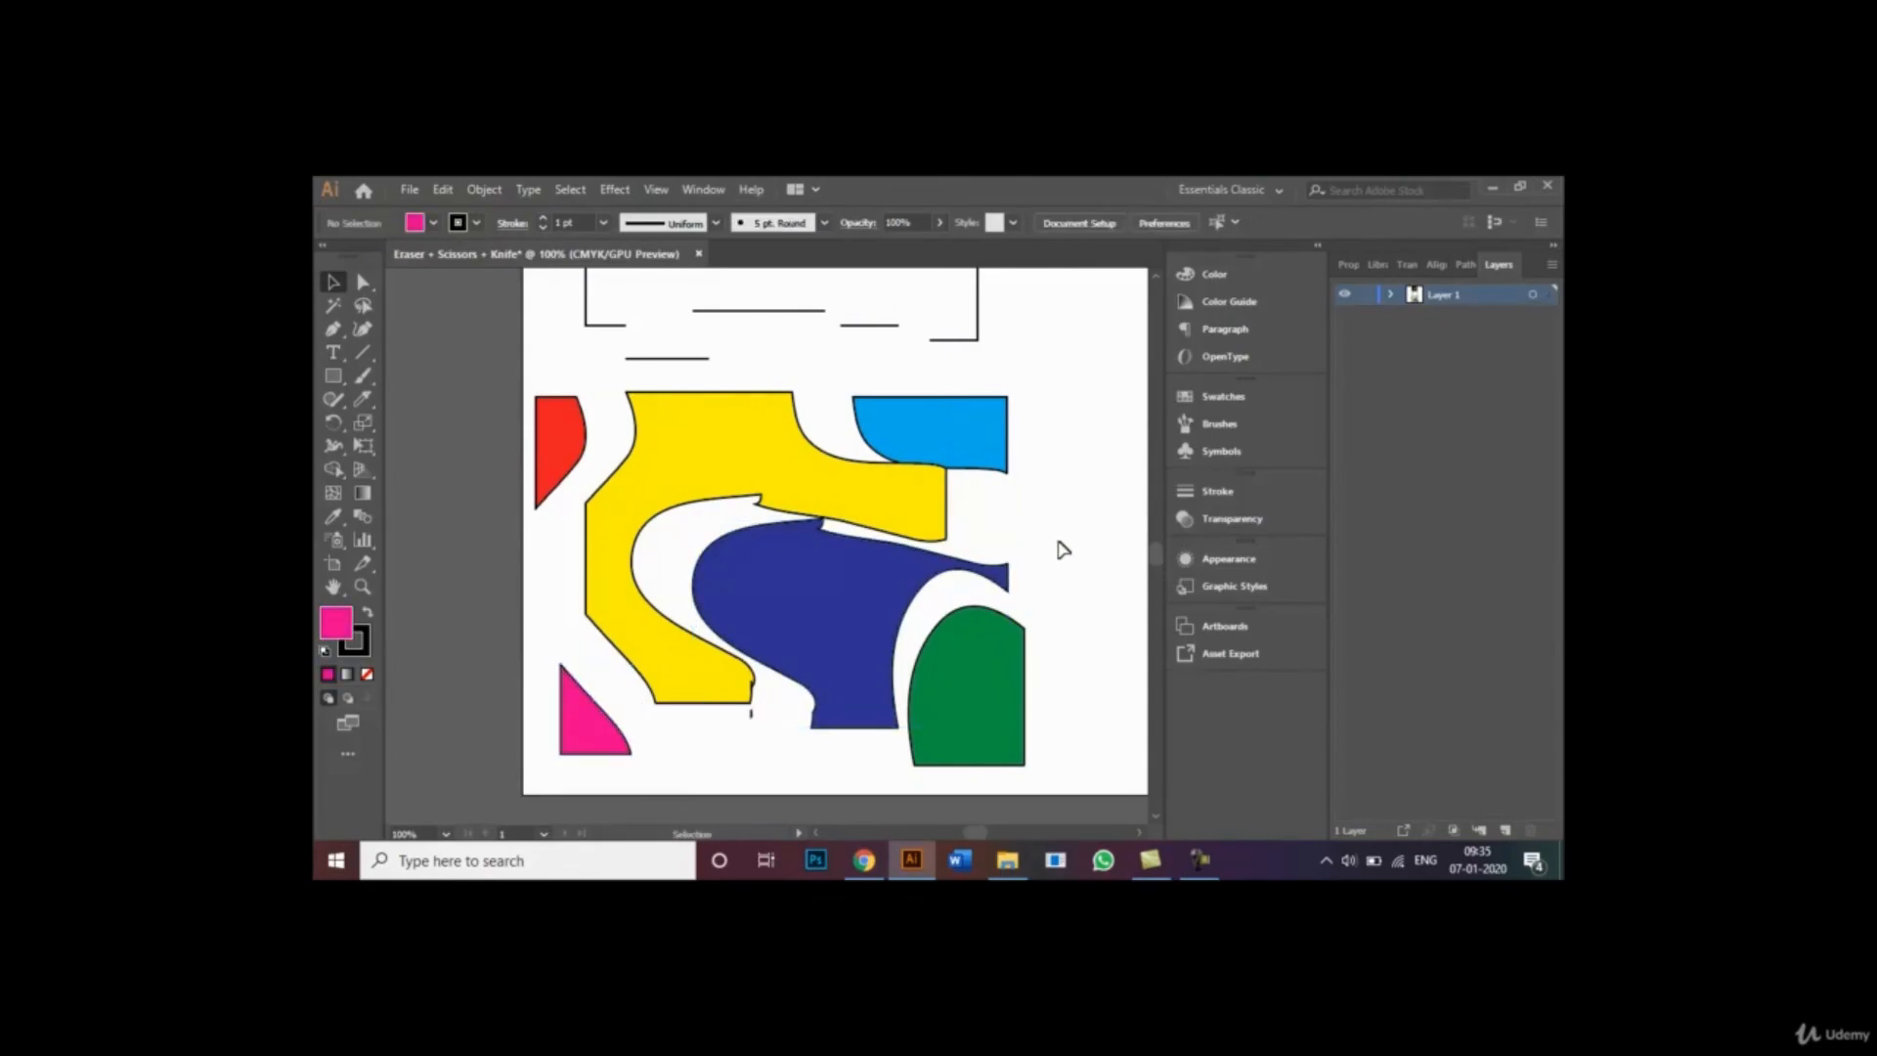
{"action": "left_click_drag", "start_coordinate": [826, 592], "coordinate": [806, 588]}
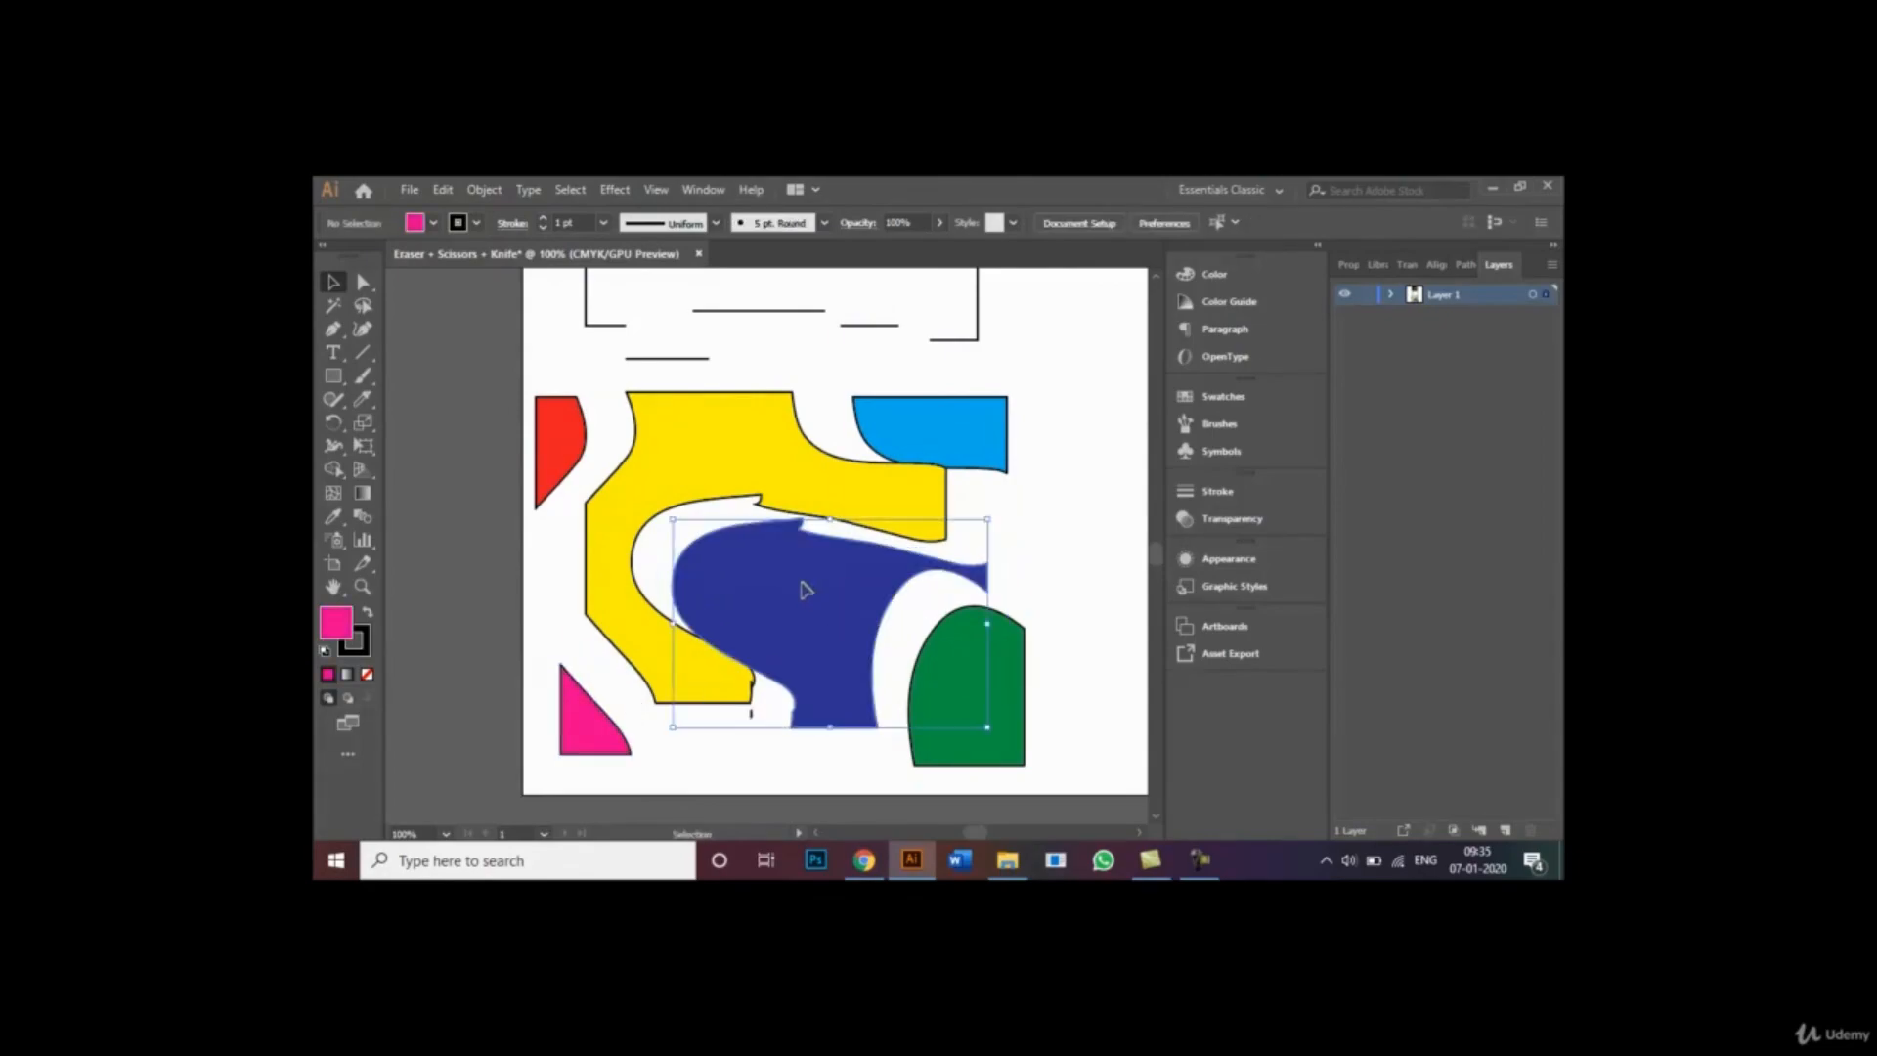
{"action": "left_click", "coordinate": [1061, 597]}
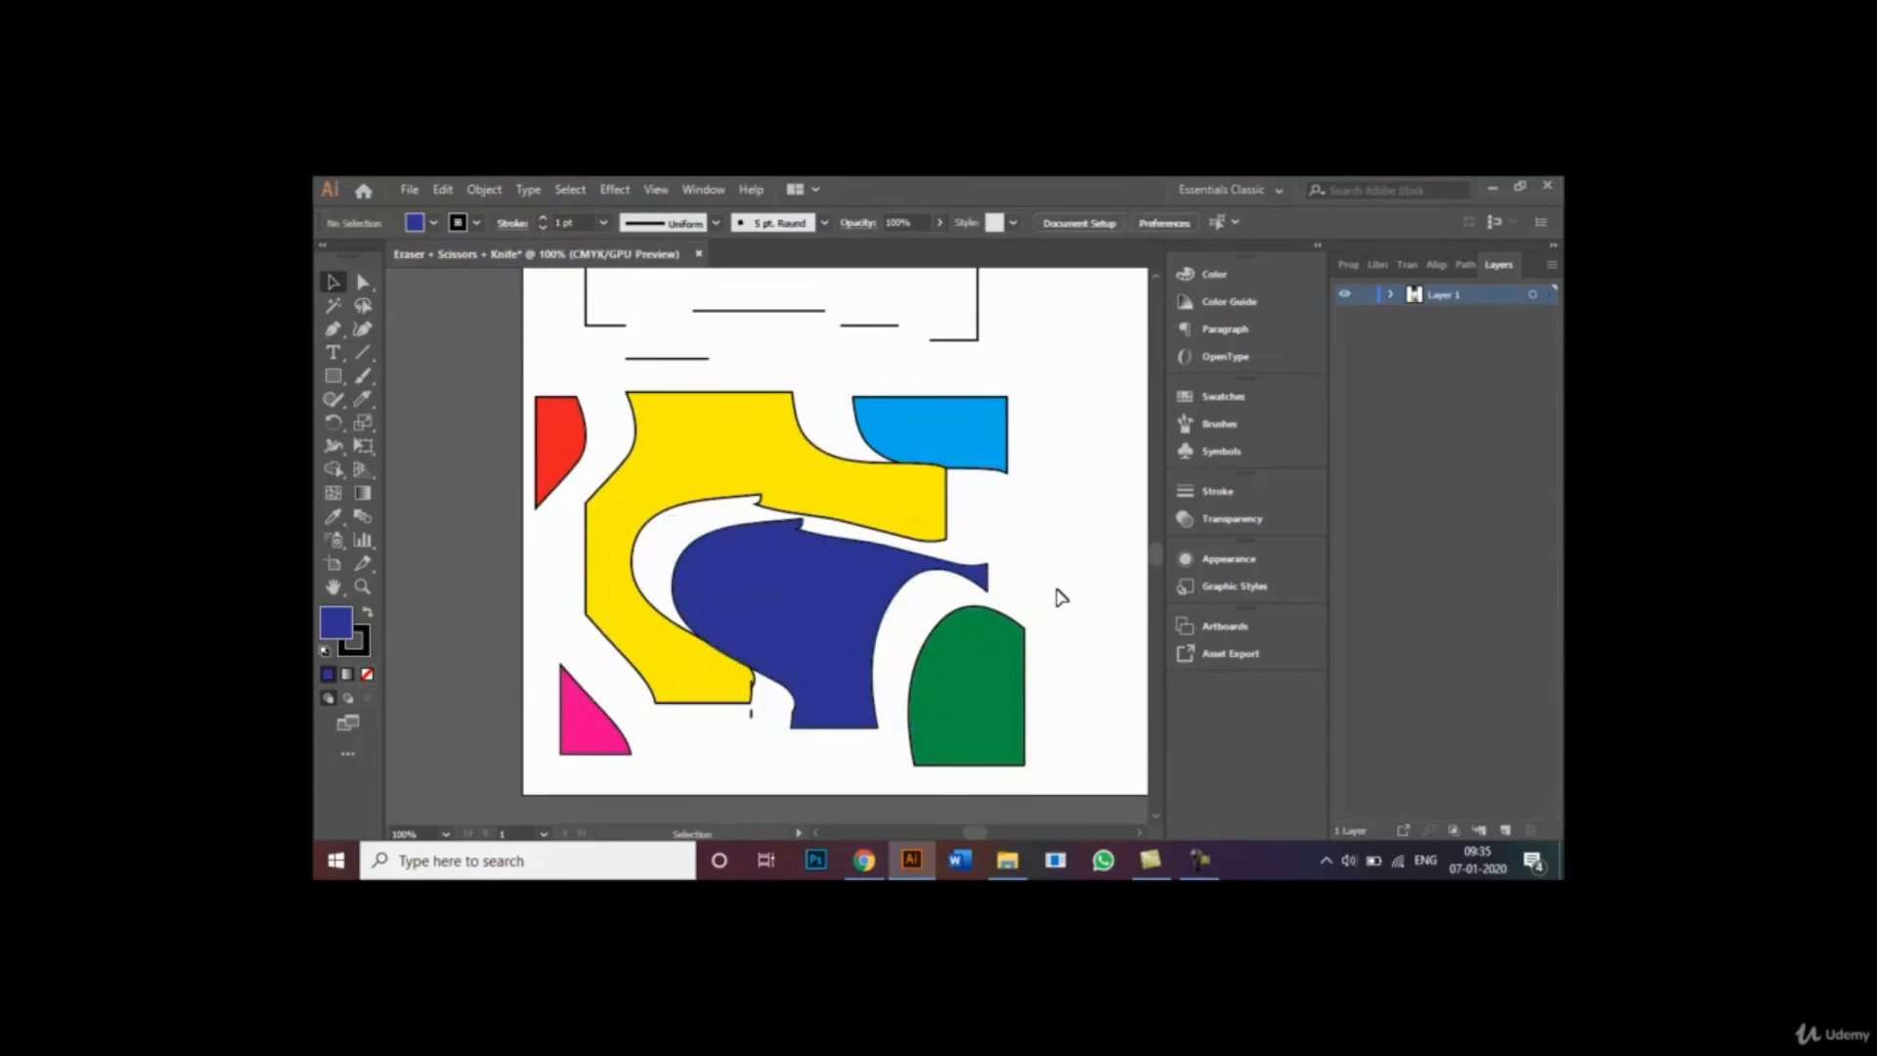
{"action": "key", "text": "ctrl+0"}
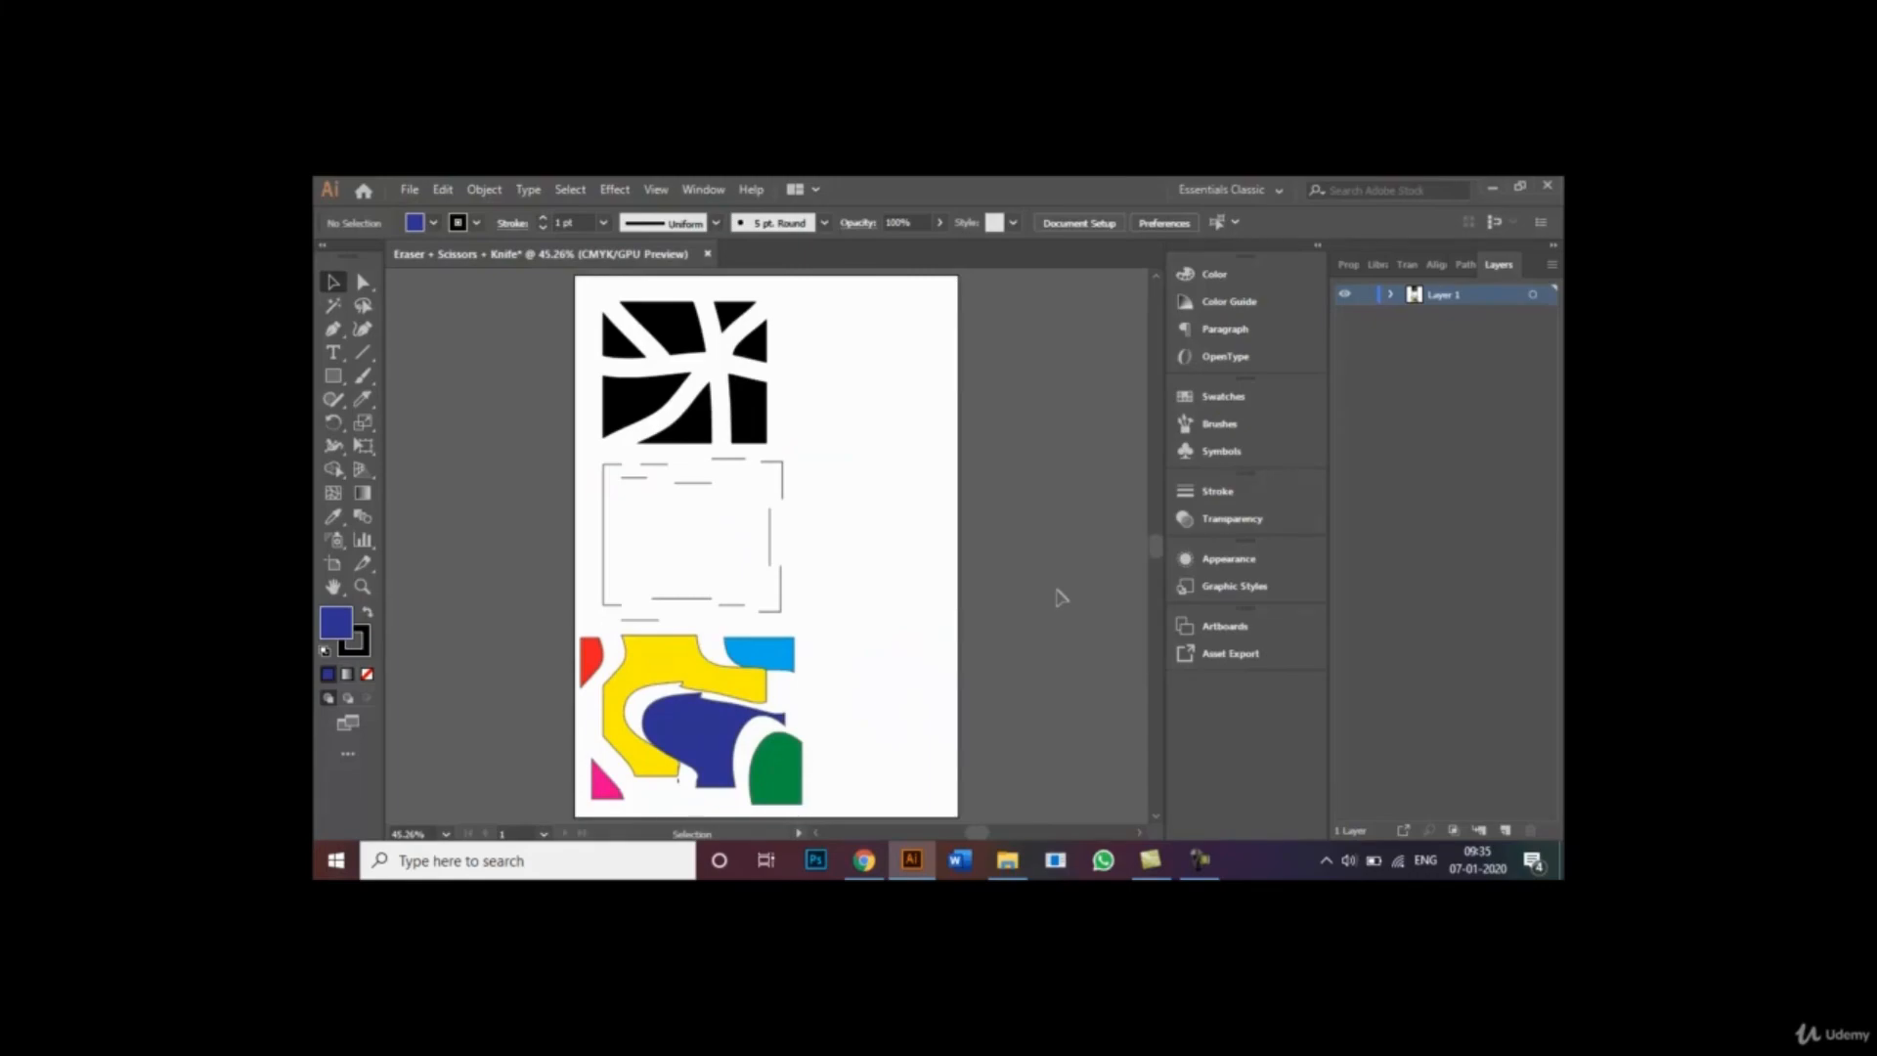
{"action": "left_click", "coordinate": [422, 192]}
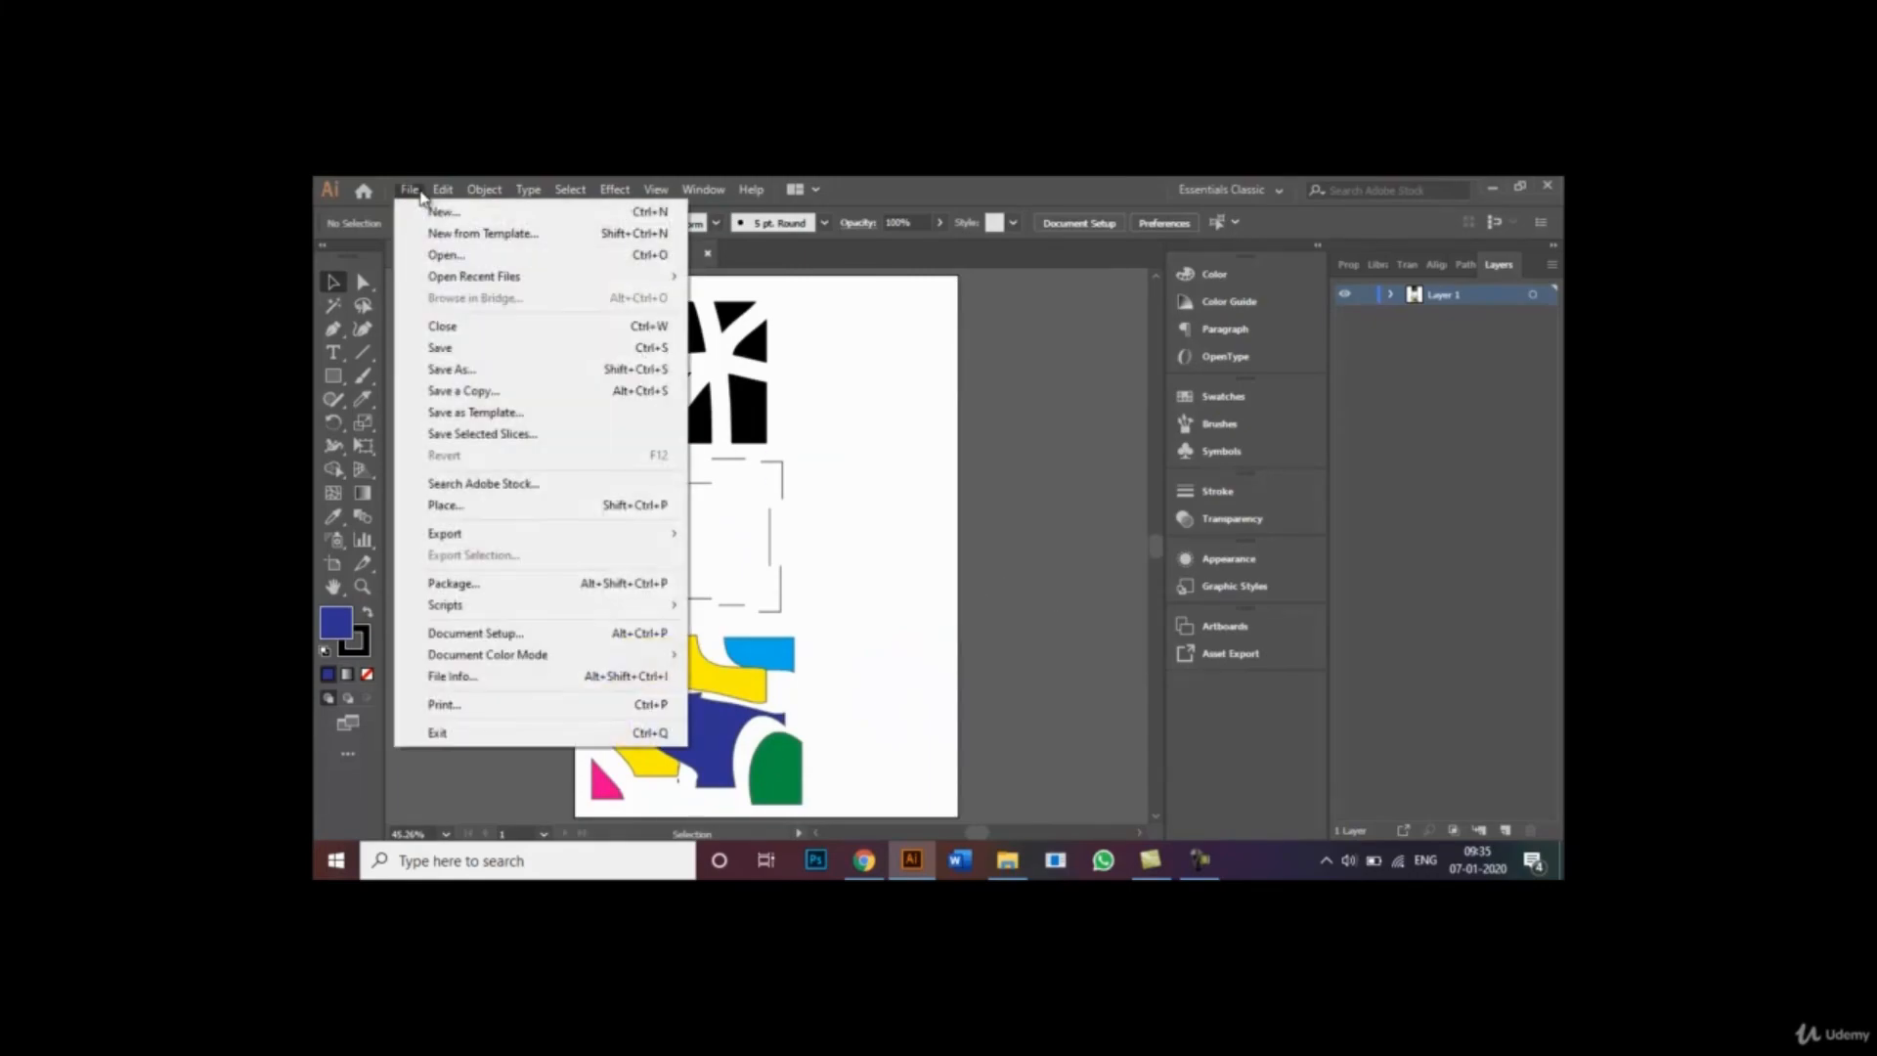
{"action": "left_click", "coordinate": [473, 370]}
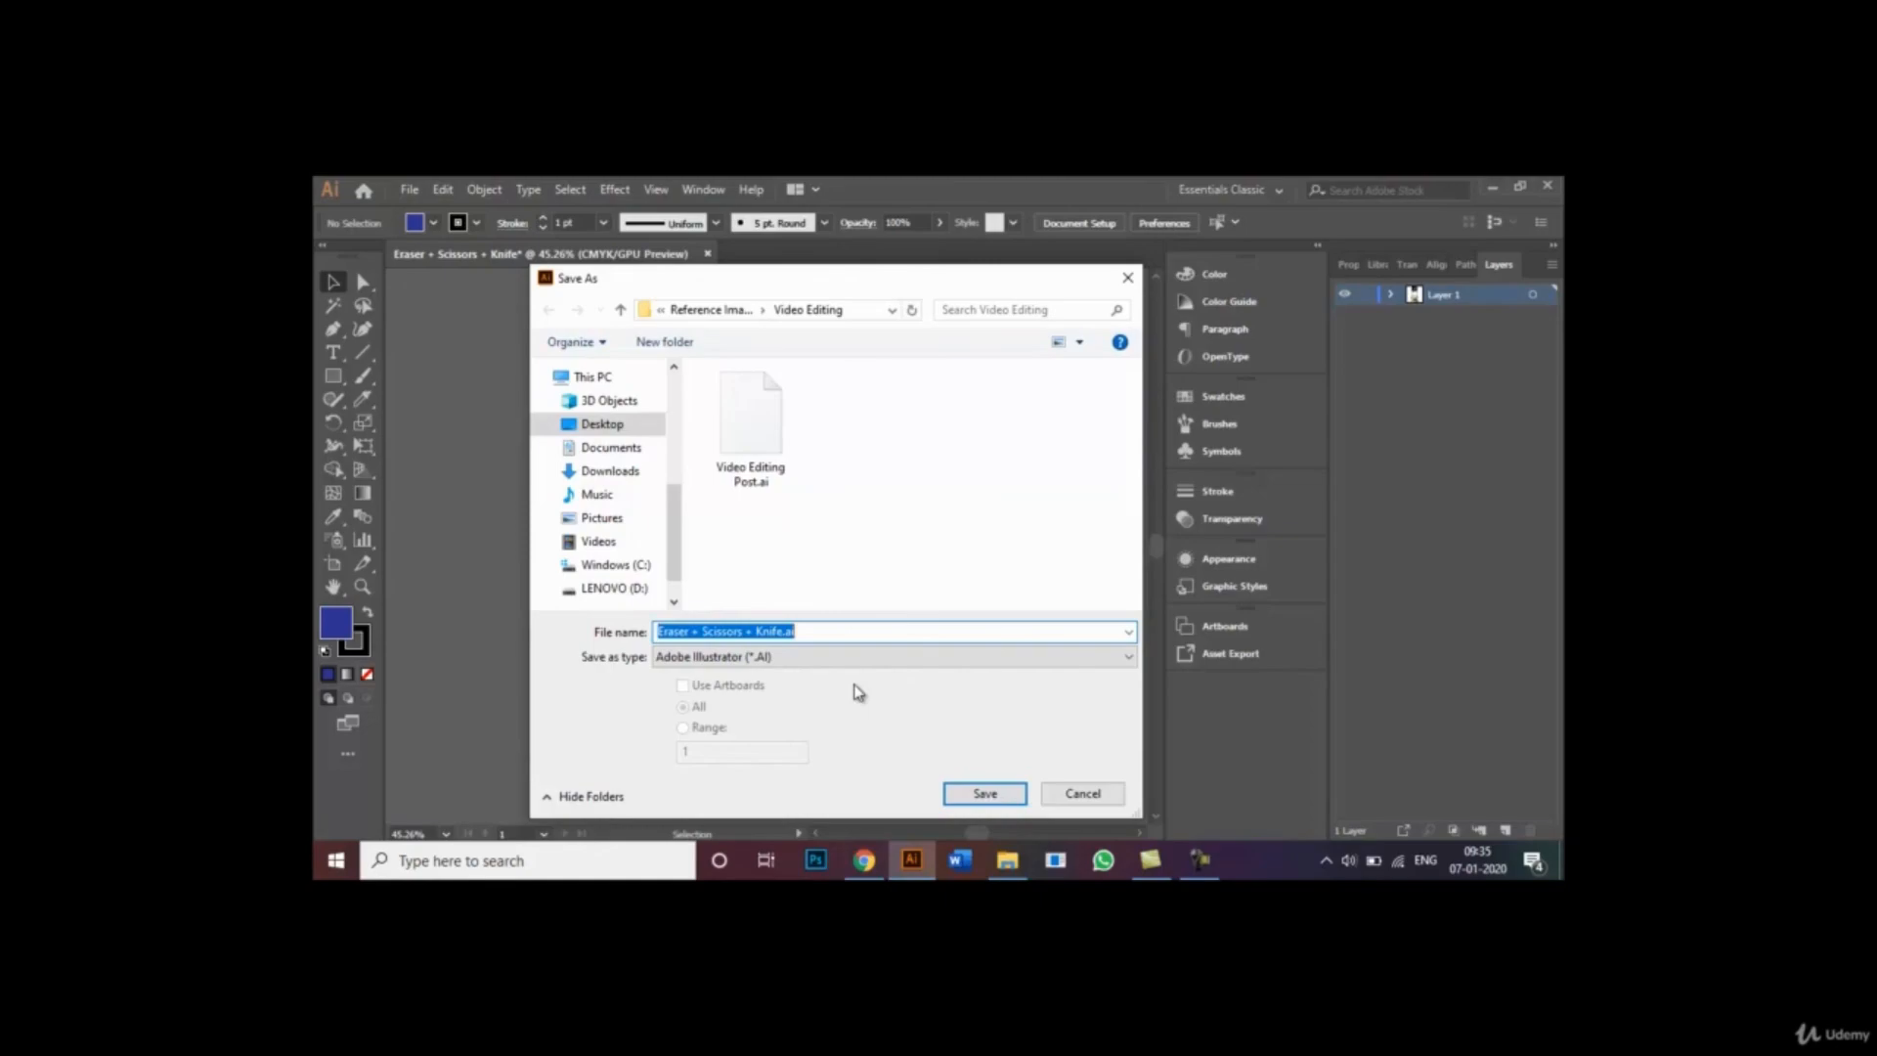
{"action": "left_click", "coordinate": [1083, 795]}
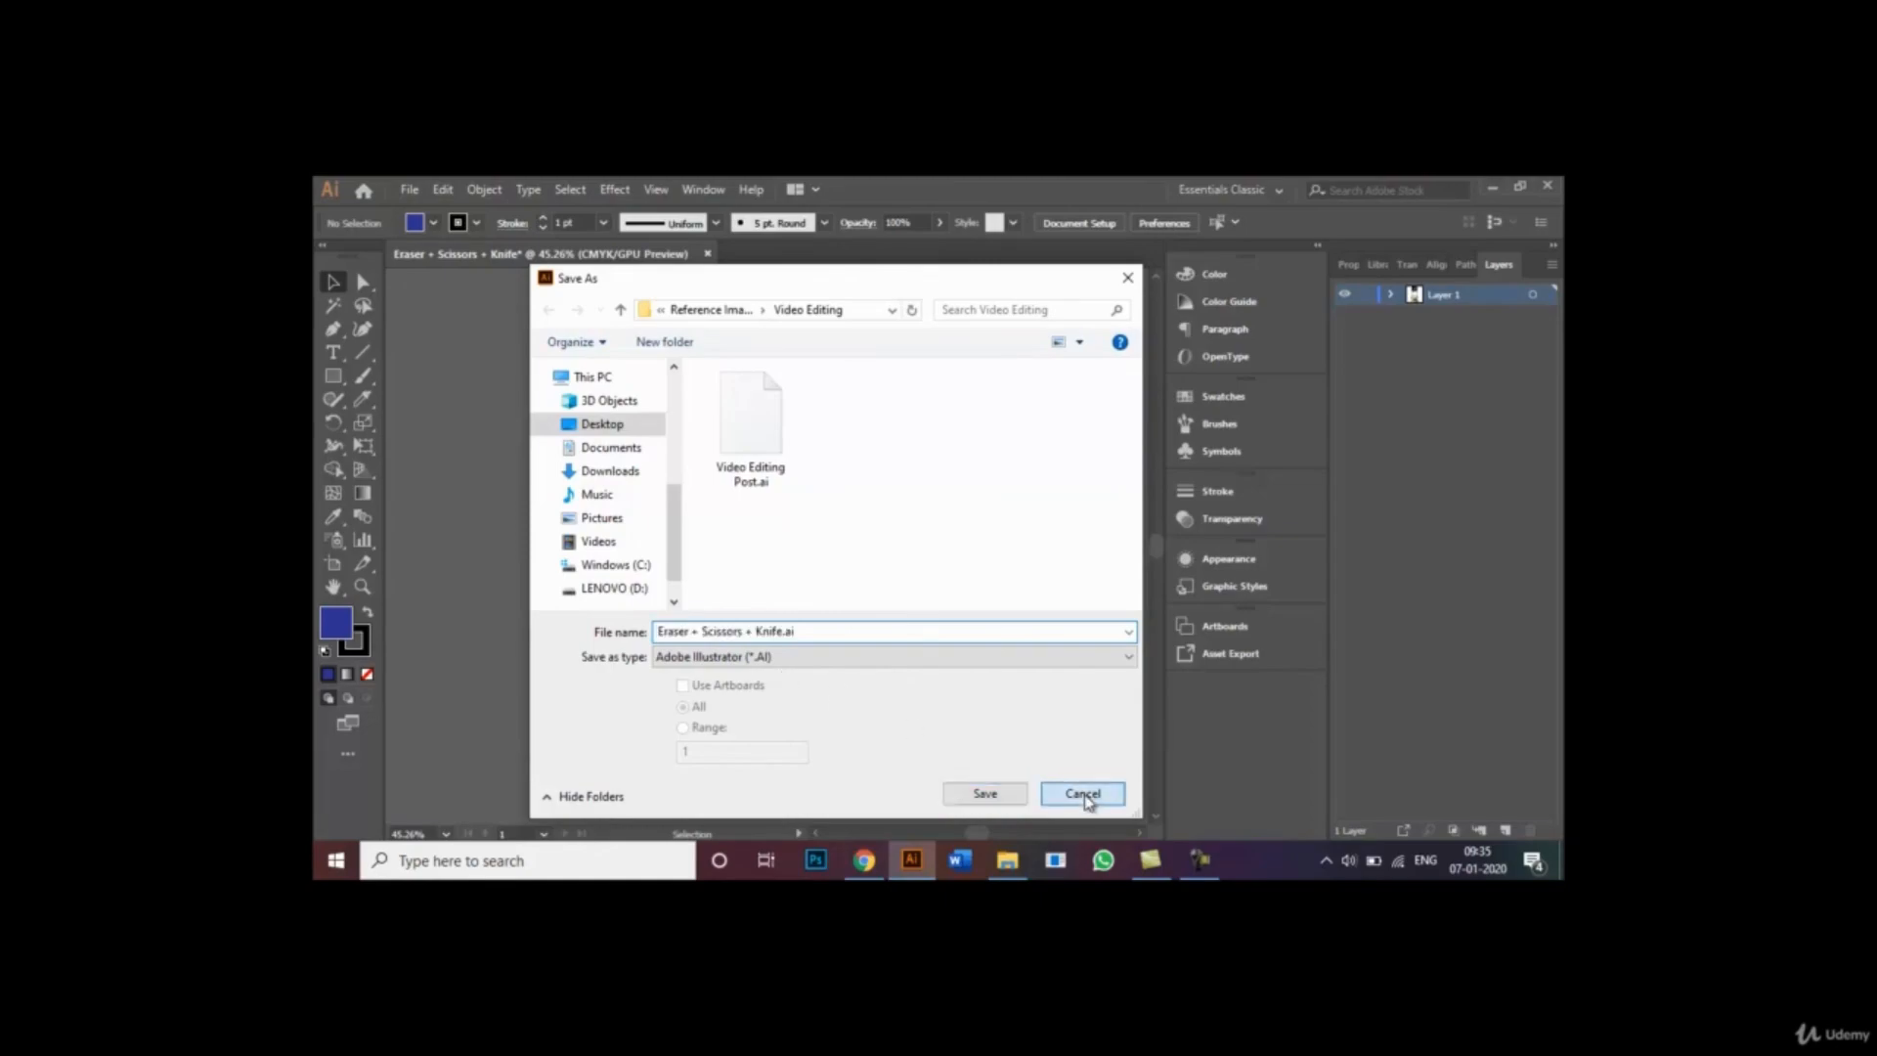